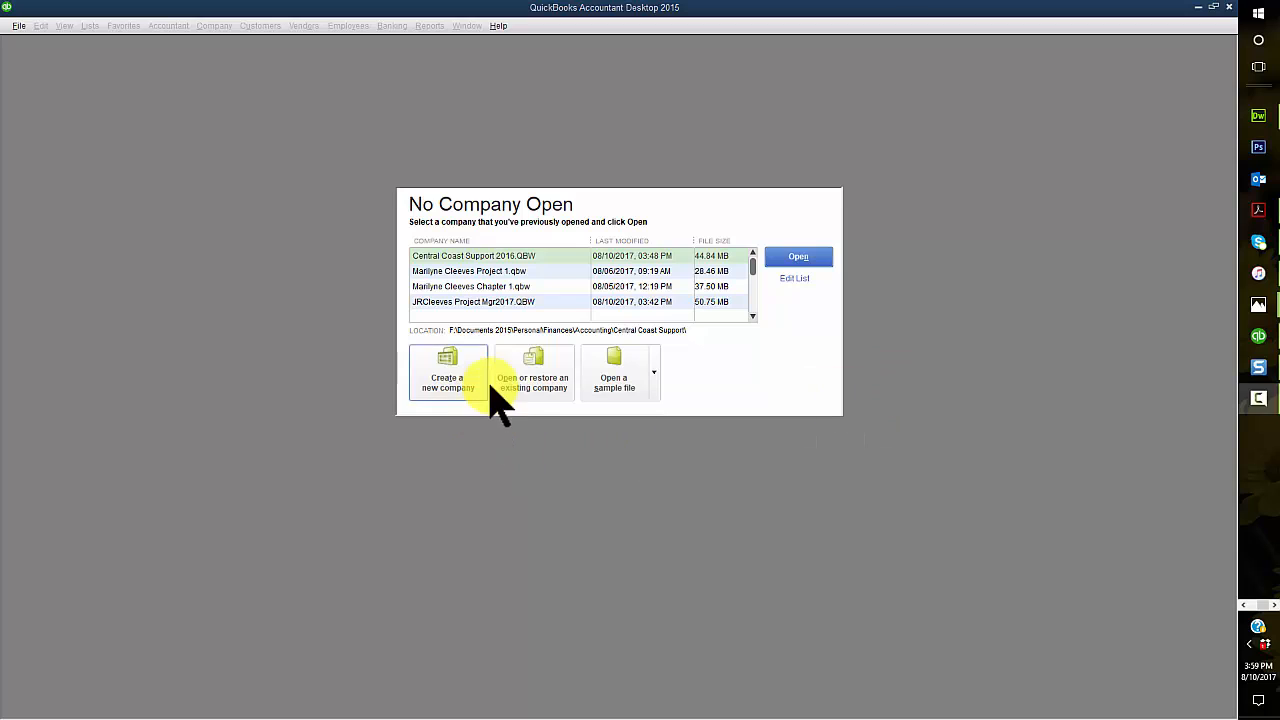
Step: Start restoring an existing company from a backup copy stored as a local backup
{"action": "left_click", "coordinate": [530, 381]}
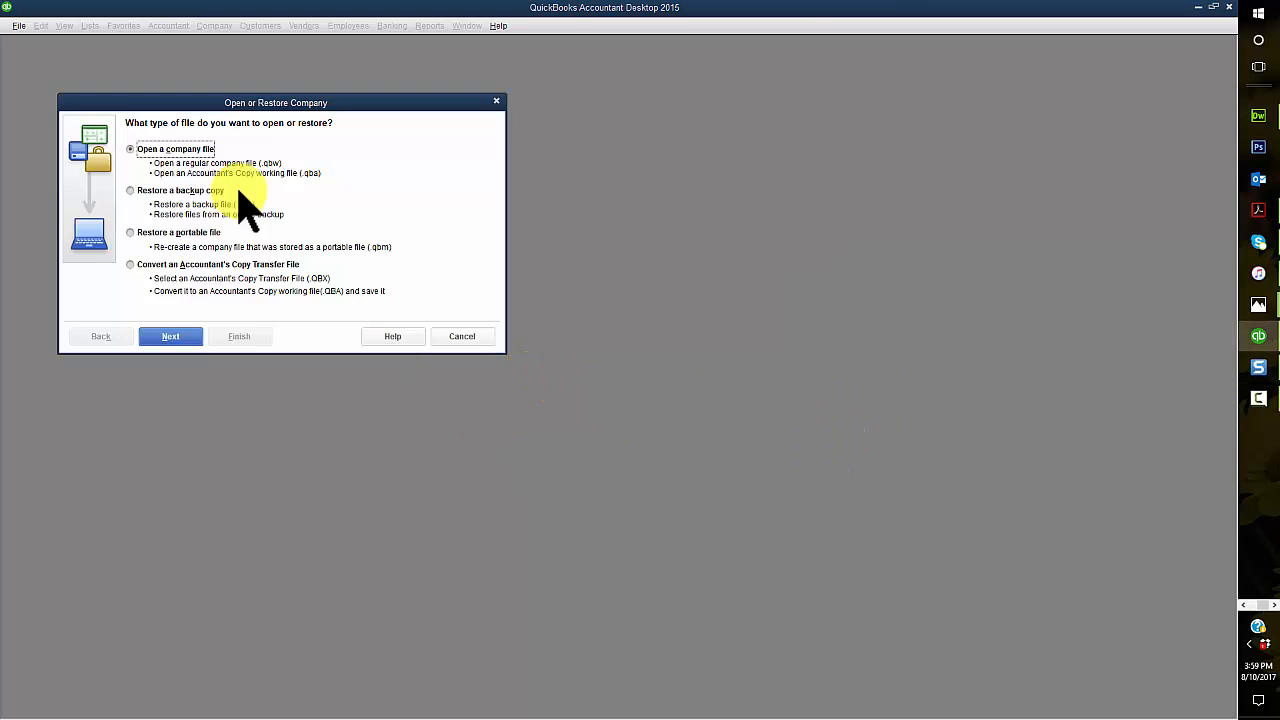
{"action": "left_click", "coordinate": [157, 193]}
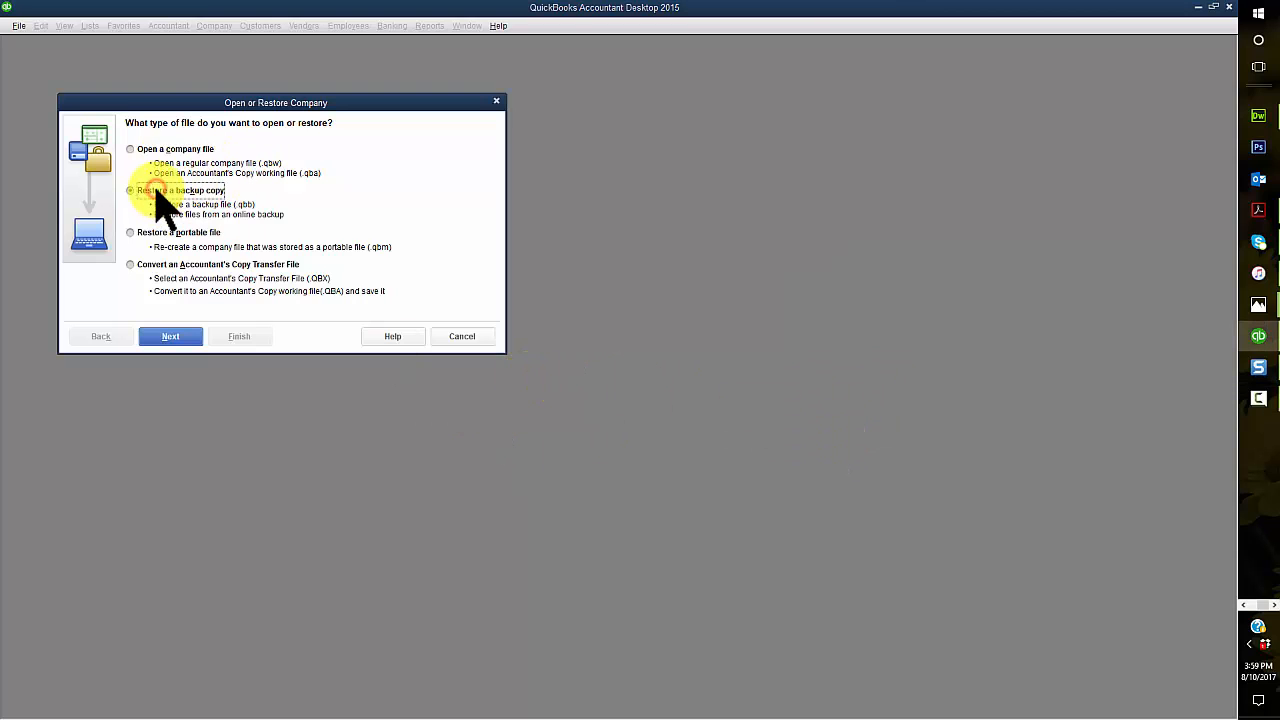
{"action": "left_click", "coordinate": [178, 337]}
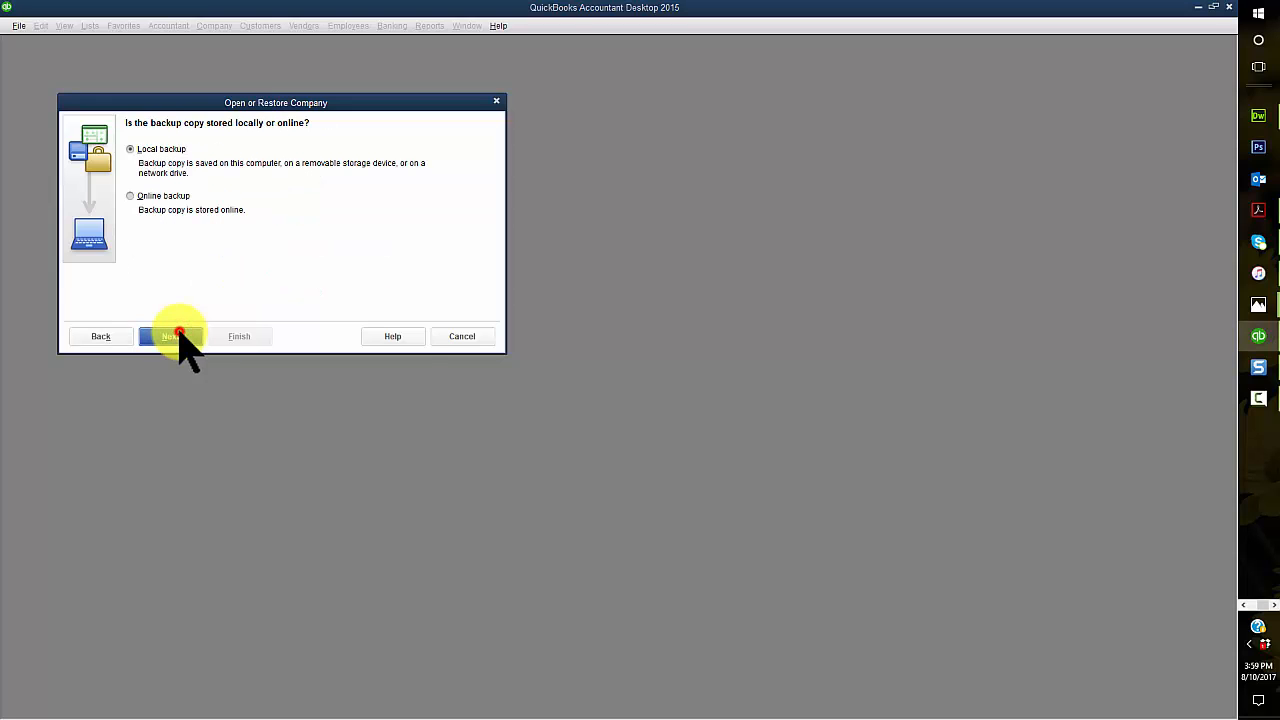
{"action": "left_click", "coordinate": [178, 337]}
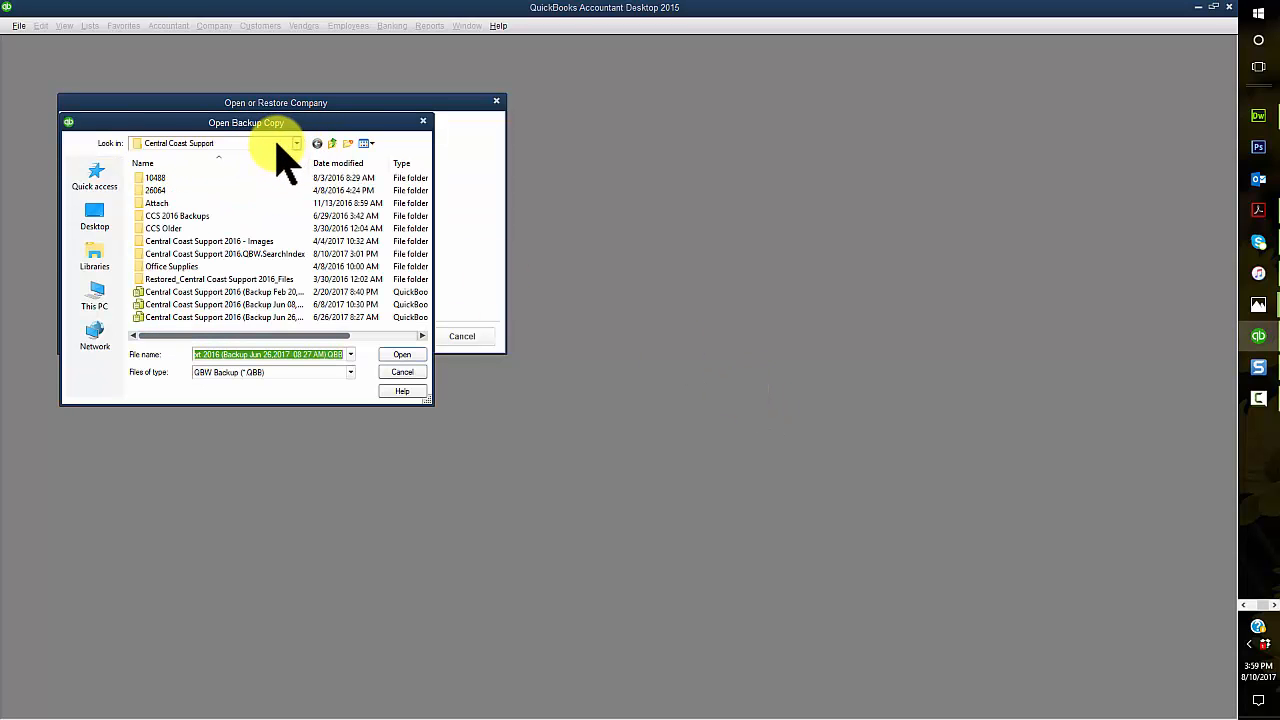
Step: Open the backup Chapter 2 DATA STARTER.QBB from the BUS 252 Units\u02a1 folder on USB Drive (G:)
{"action": "left_click", "coordinate": [282, 143]}
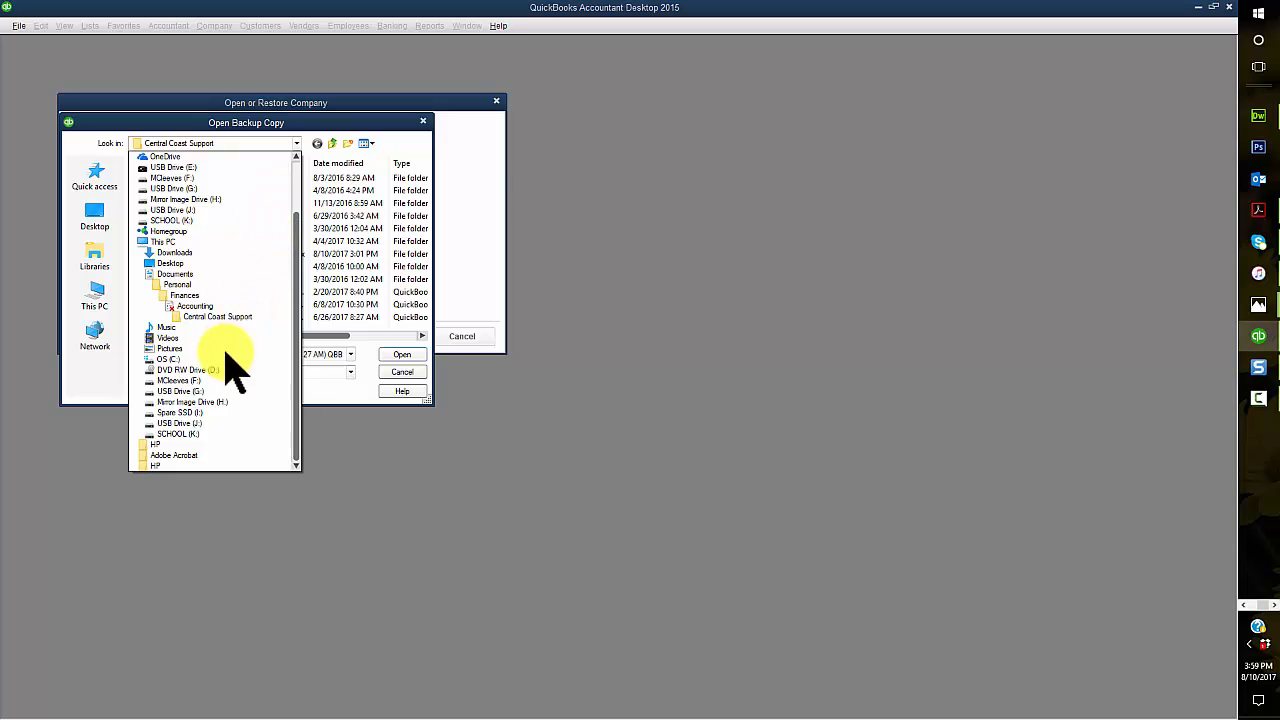
{"action": "left_click", "coordinate": [180, 391]}
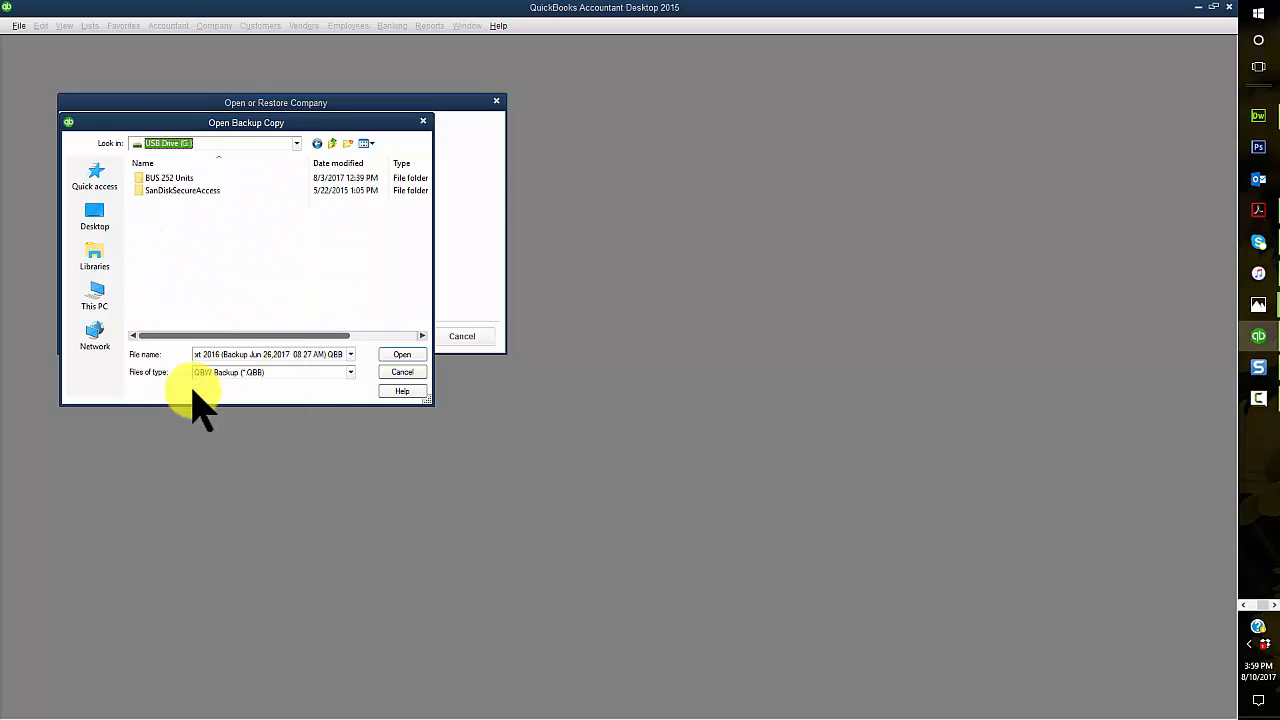
{"action": "double_click", "coordinate": [163, 178]}
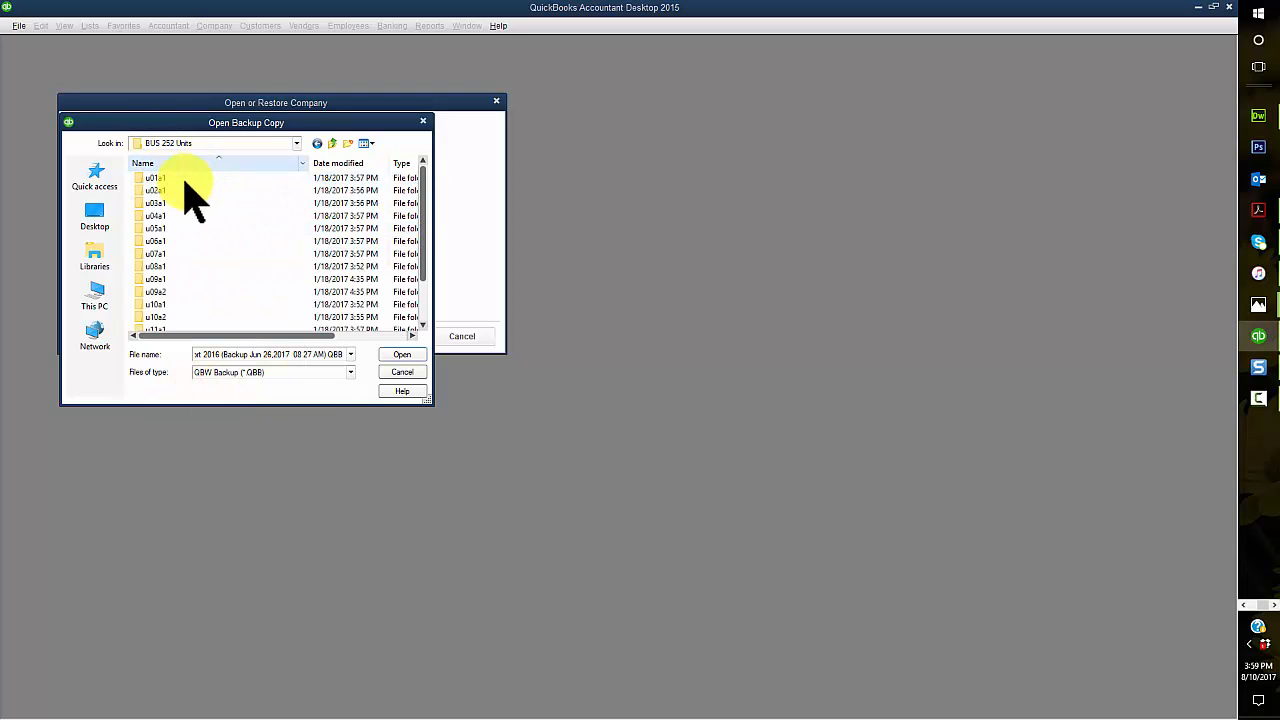
{"action": "double_click", "coordinate": [175, 187]}
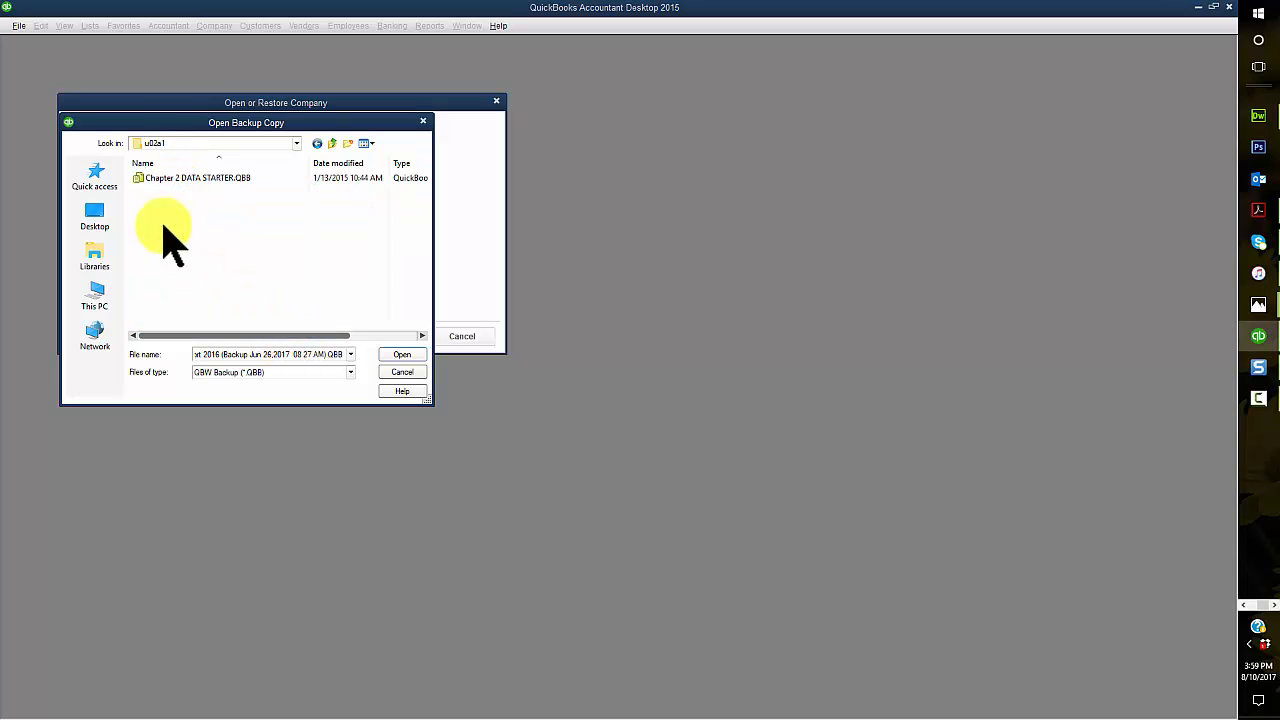
{"action": "left_click", "coordinate": [176, 180]}
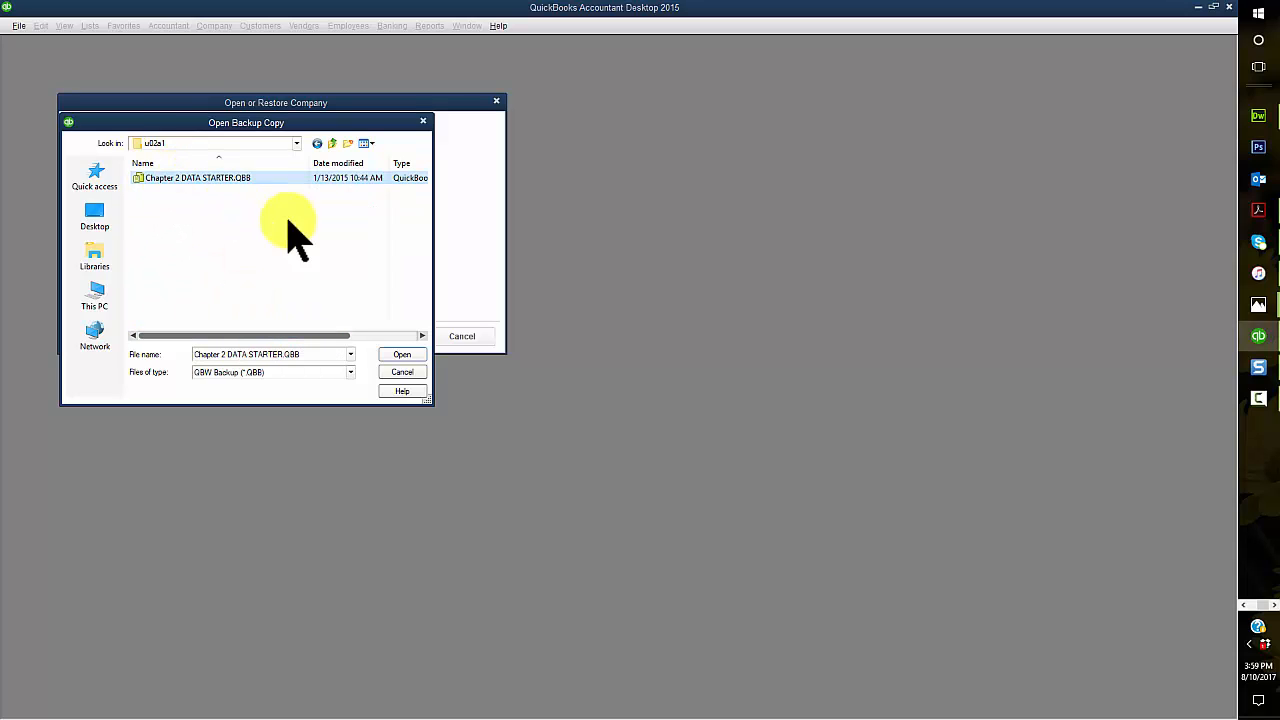
{"action": "left_click", "coordinate": [402, 355]}
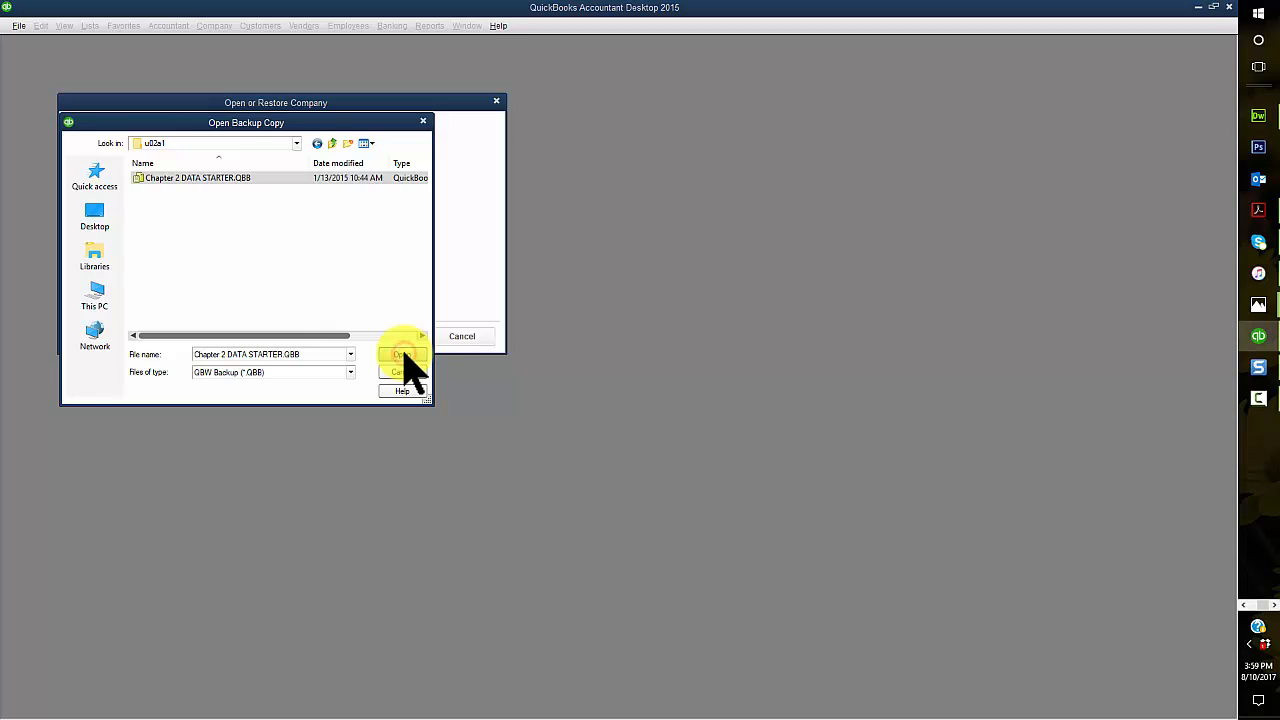
Step: Save the restored company file in BUS 252 Units\u02a1 on USB Drive (G:), named with the student's full name followed by Chapter 2
{"action": "left_click", "coordinate": [170, 336]}
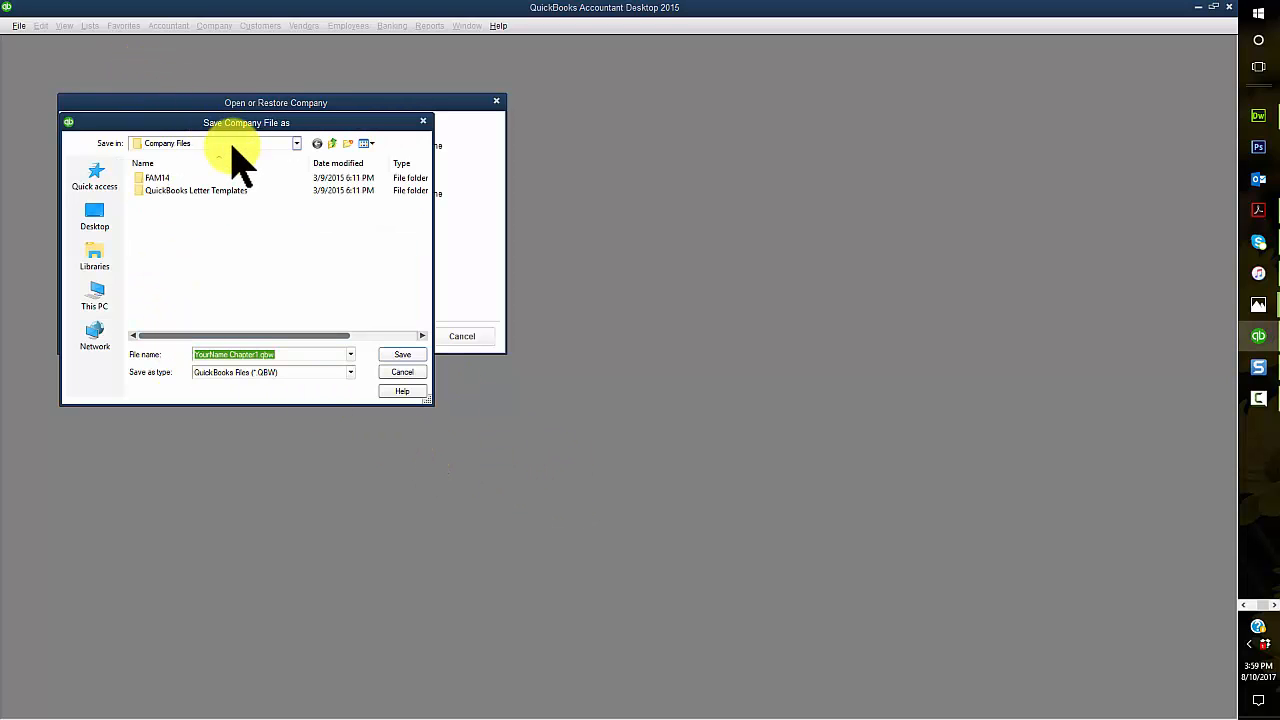
{"action": "left_click", "coordinate": [232, 145]}
{"action": "left_click", "coordinate": [206, 391]}
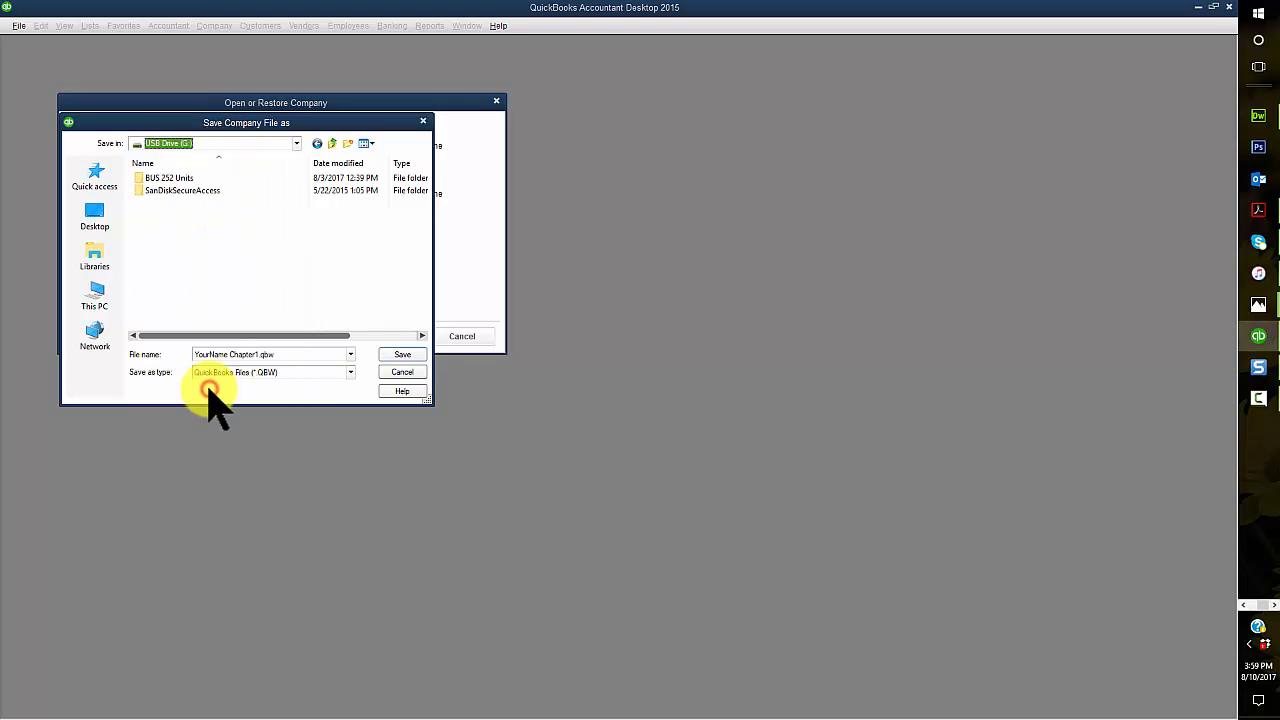
{"action": "double_click", "coordinate": [163, 182]}
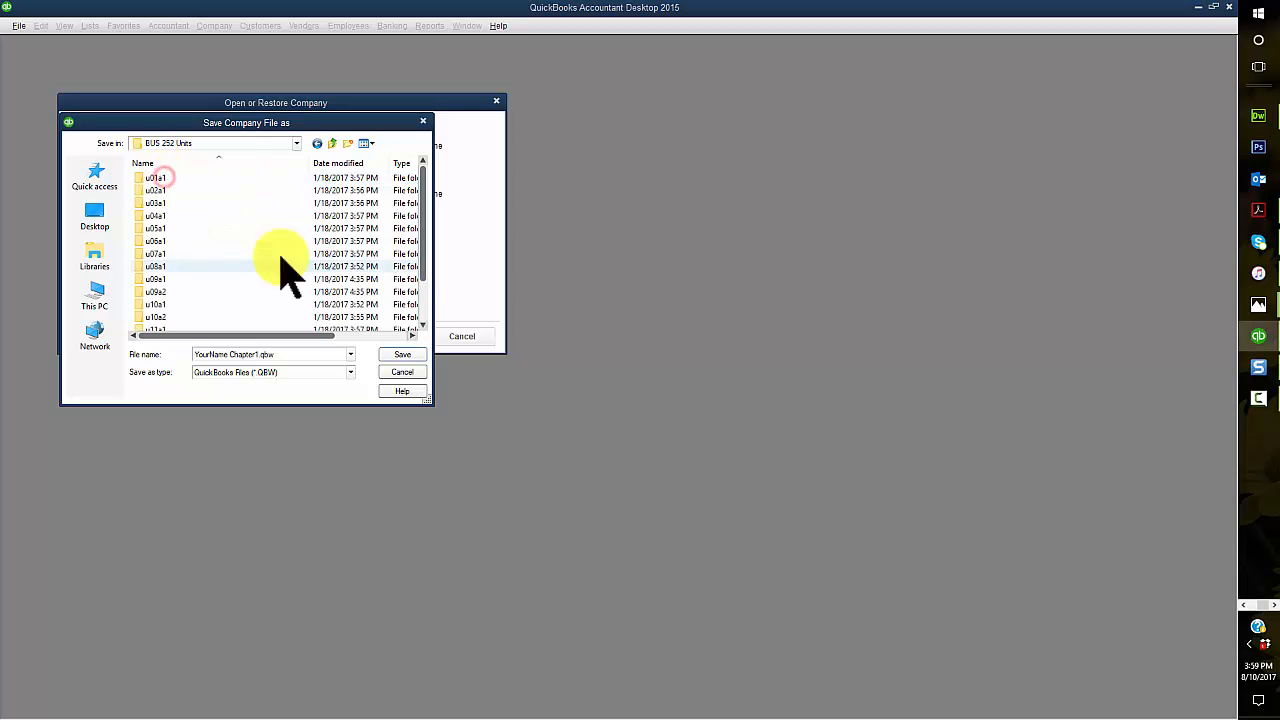
{"action": "double_click", "coordinate": [183, 189]}
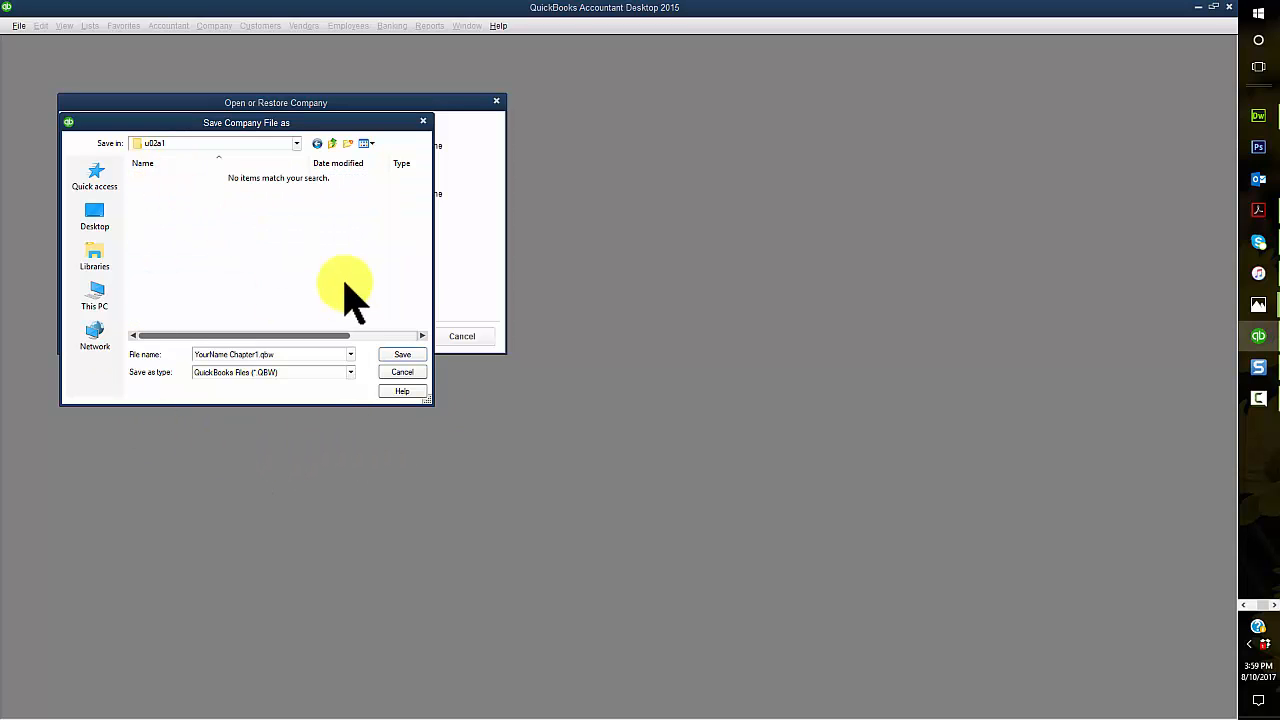
{"action": "triple_click", "coordinate": [283, 356]}
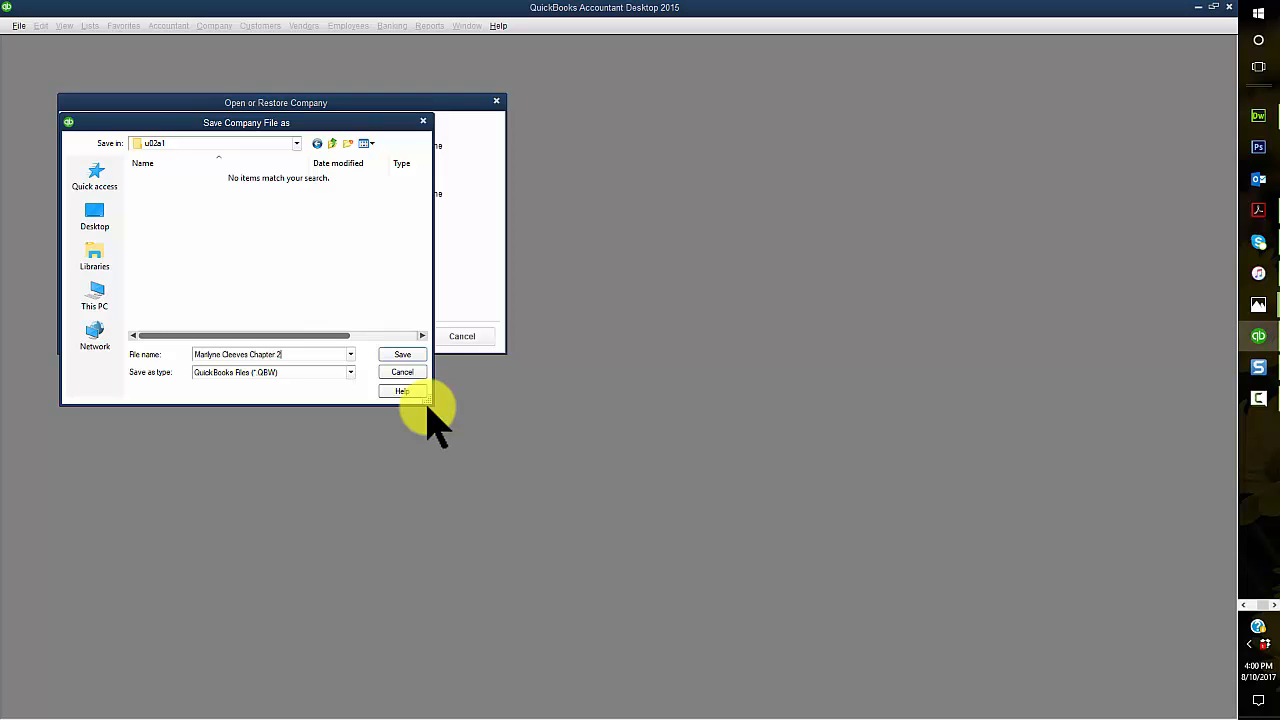
{"action": "left_click", "coordinate": [404, 355]}
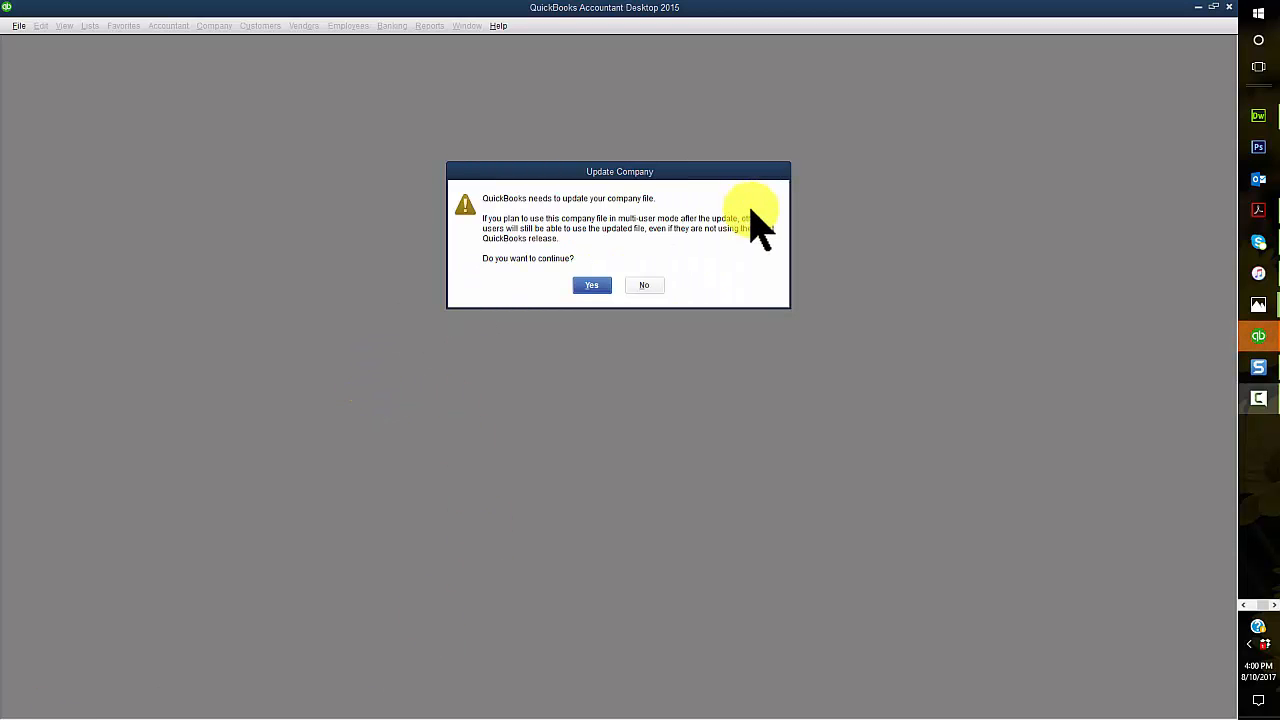
Step: Agree to update the company file and acknowledge the sample file and restore notices
{"action": "left_click", "coordinate": [588, 287]}
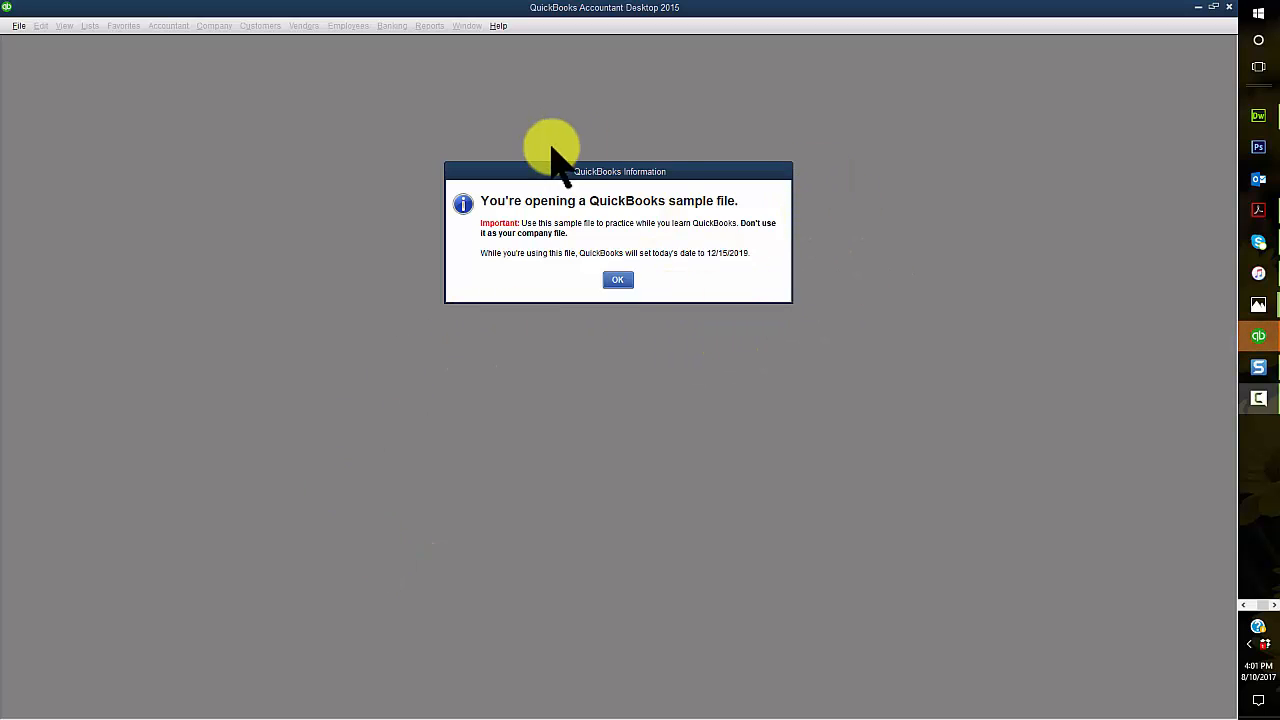
{"action": "left_click", "coordinate": [618, 283]}
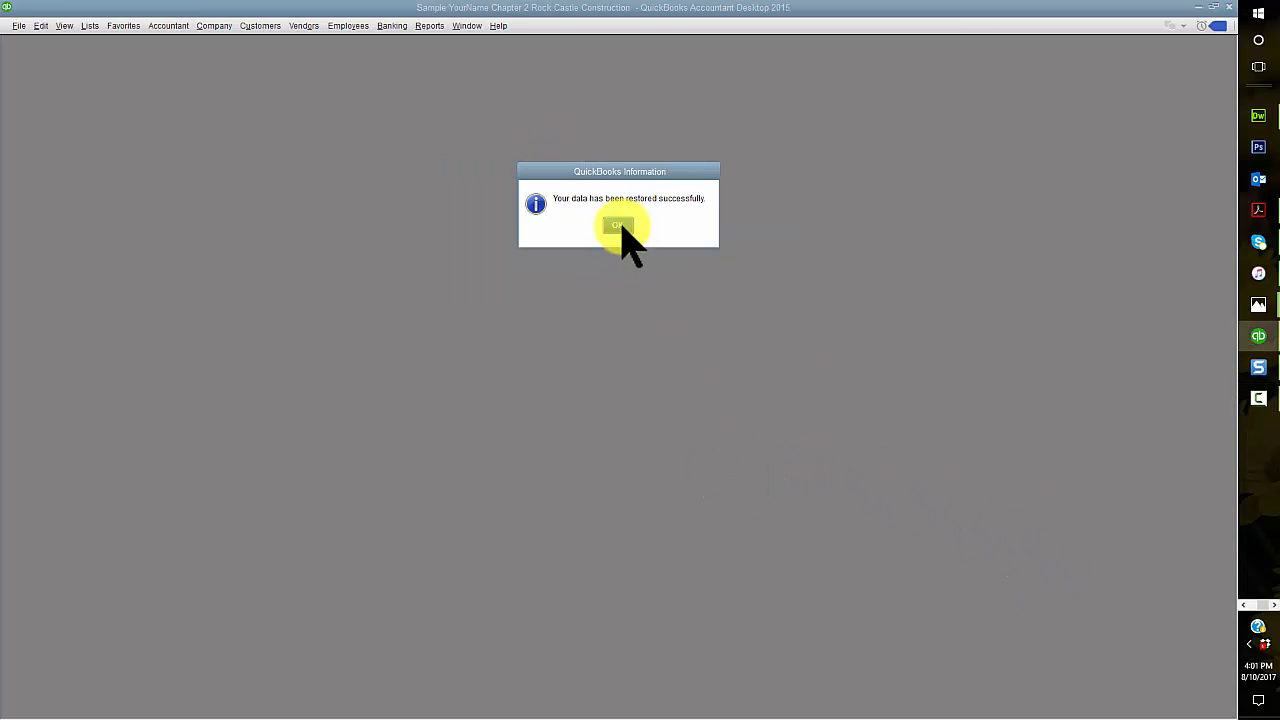
{"action": "left_click", "coordinate": [620, 224]}
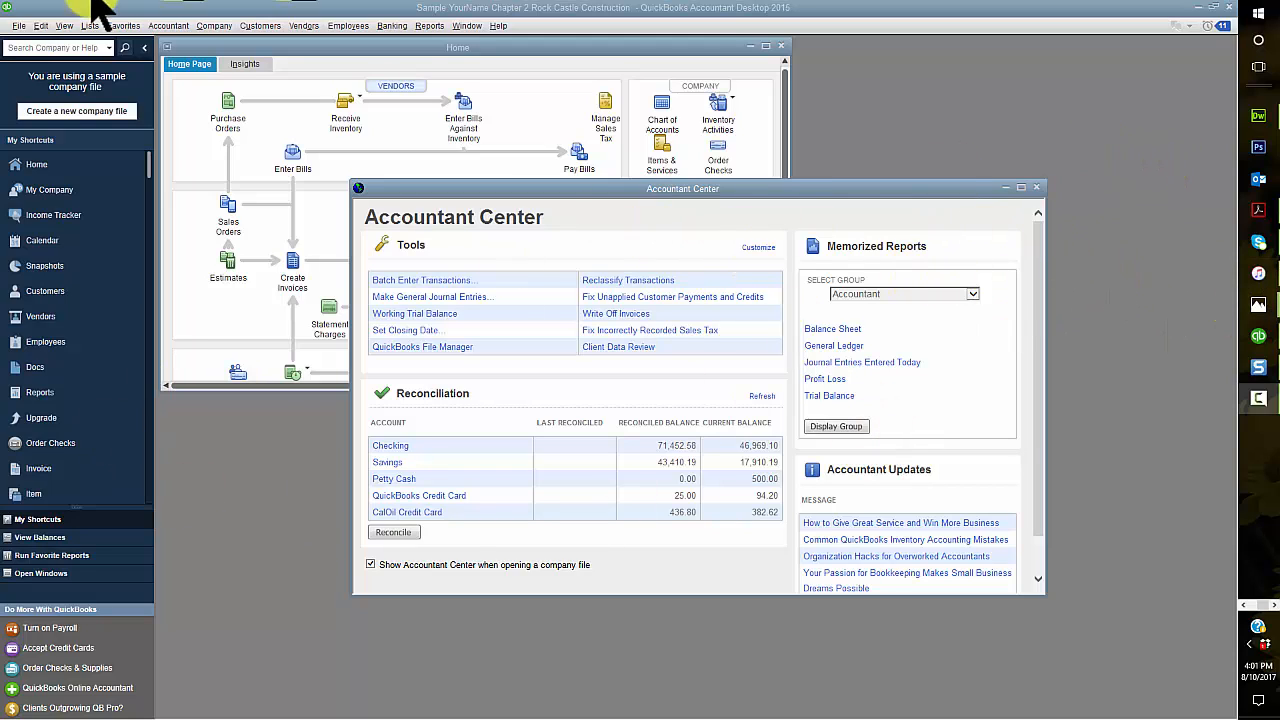
Step: Replace YourName in the company name with the student's full name, keeping Chapter 2 Rock Castle Construction
{"action": "left_click", "coordinate": [219, 30]}
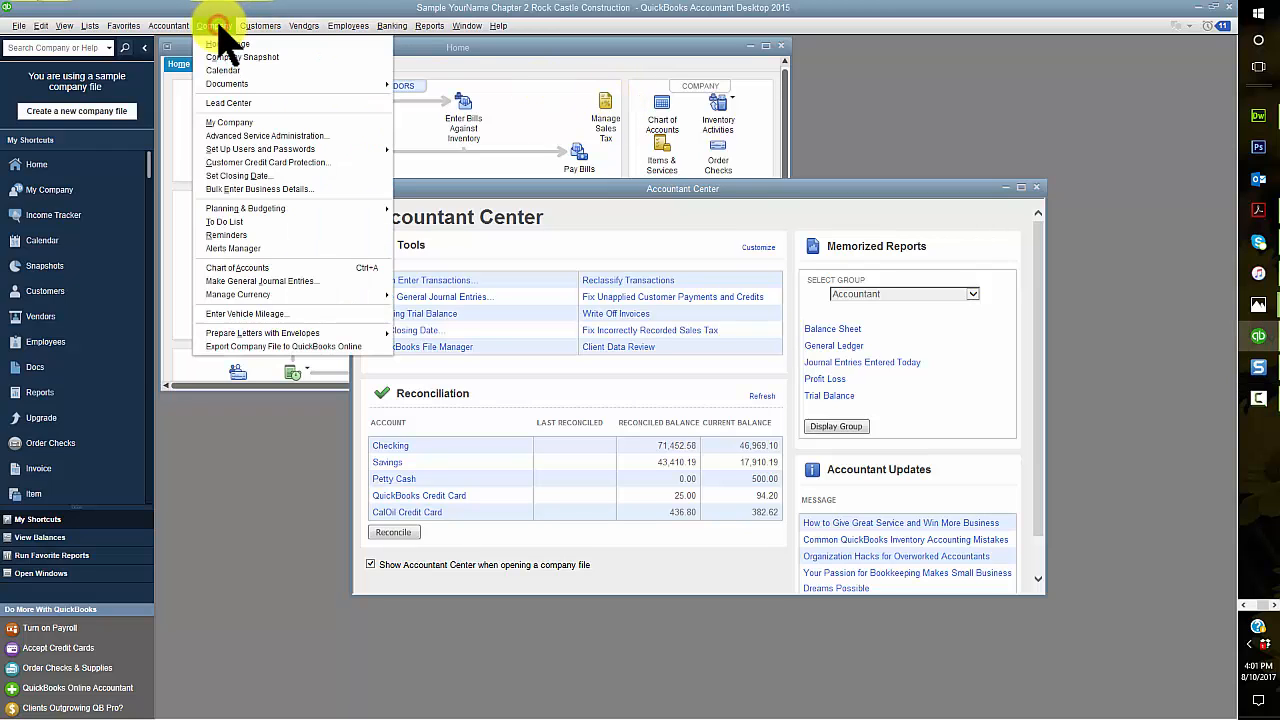
{"action": "left_click", "coordinate": [248, 120]}
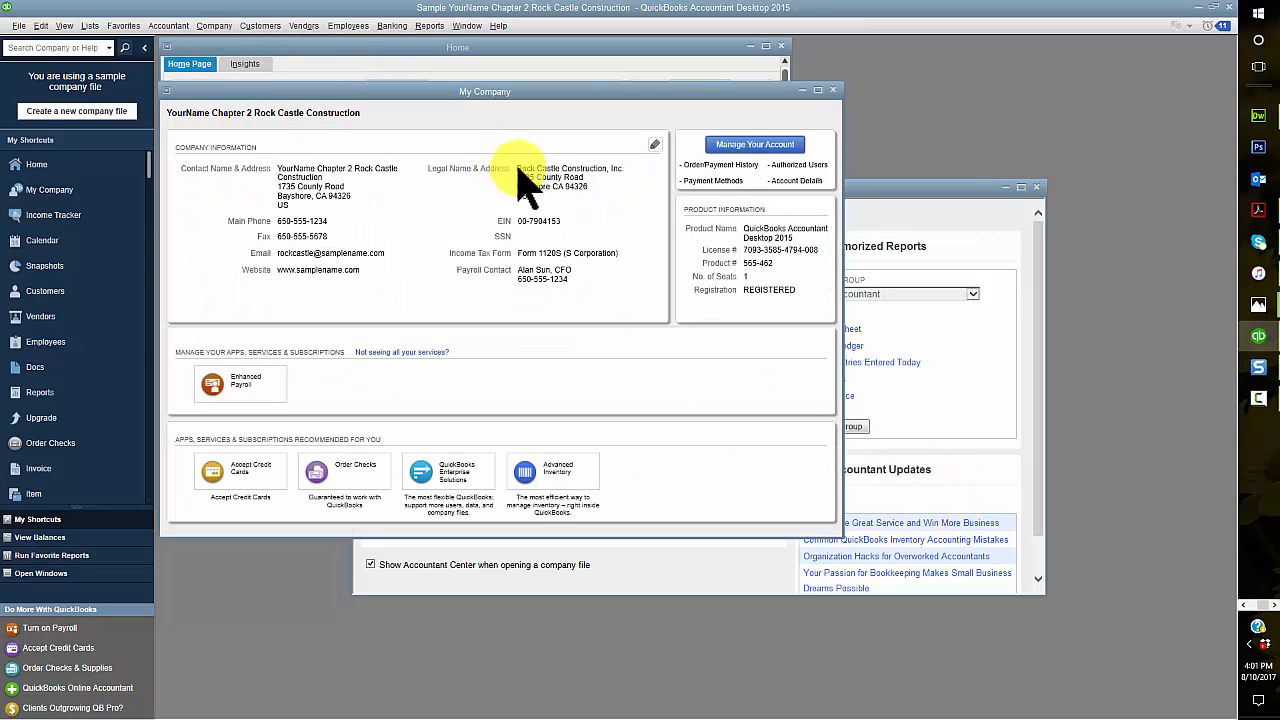
{"action": "left_click", "coordinate": [654, 145]}
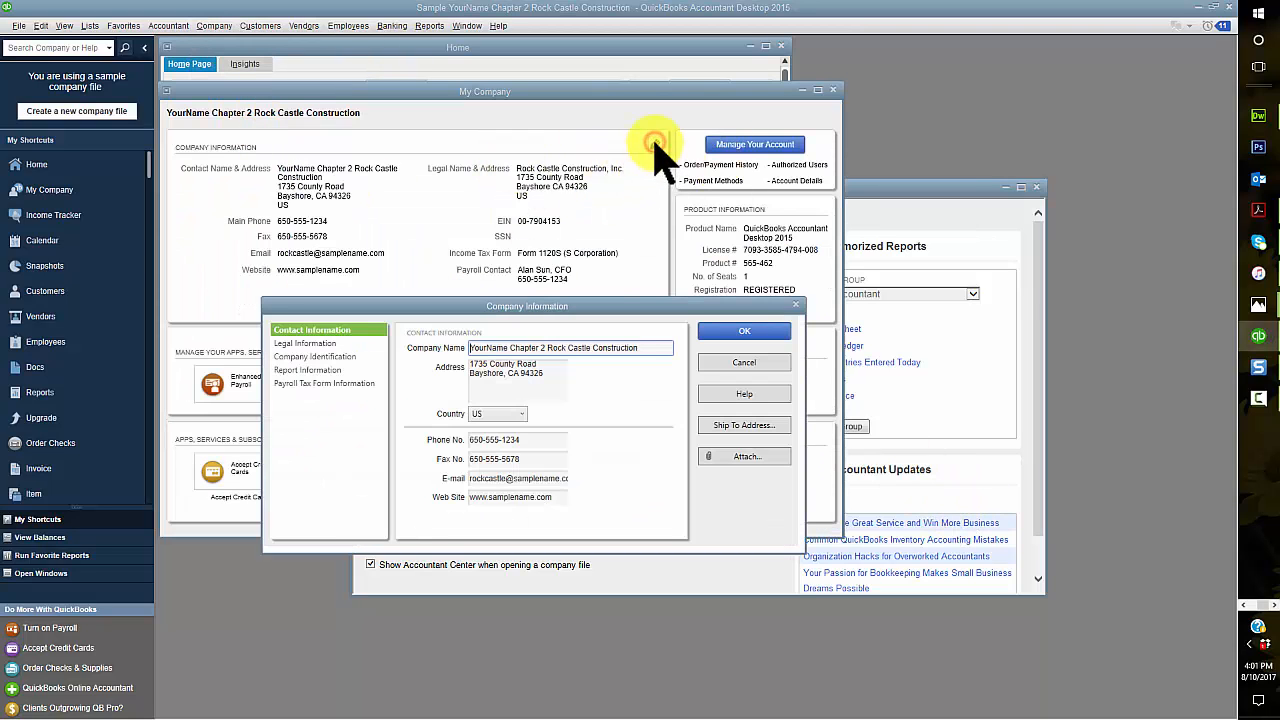
{"action": "double_click", "coordinate": [508, 347]}
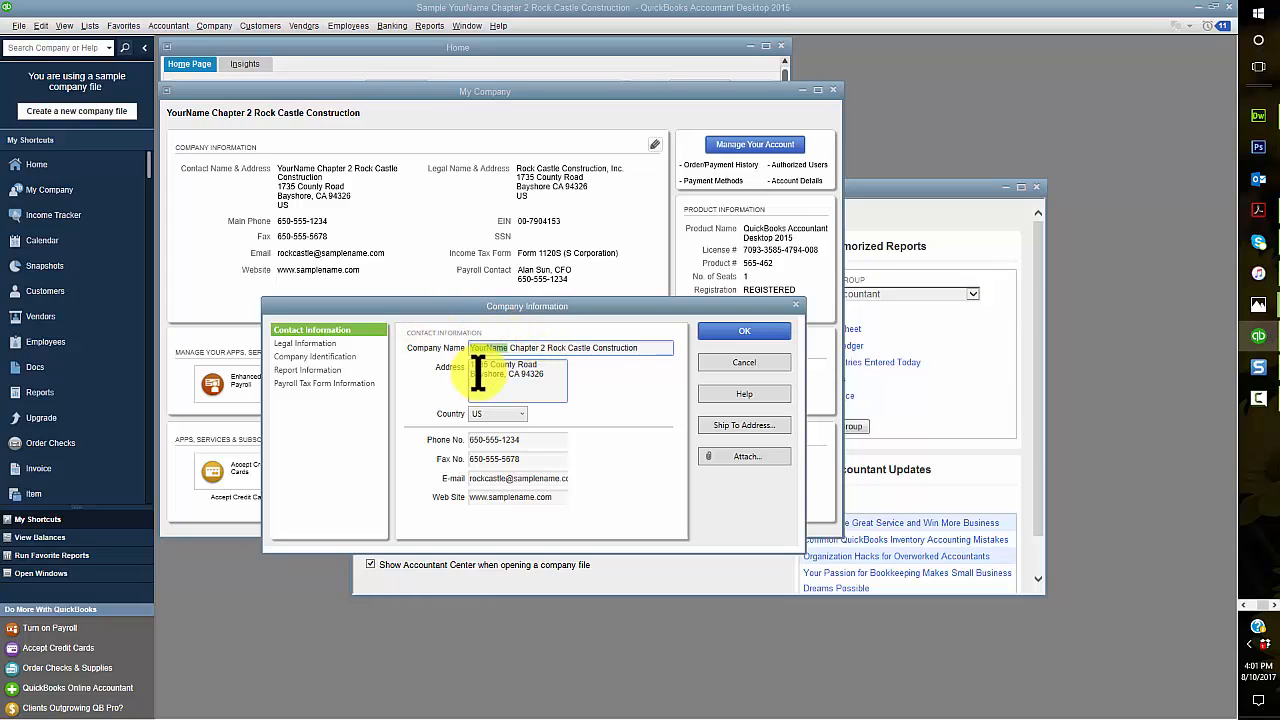
{"action": "type", "text": "Marilyne Cleev"}
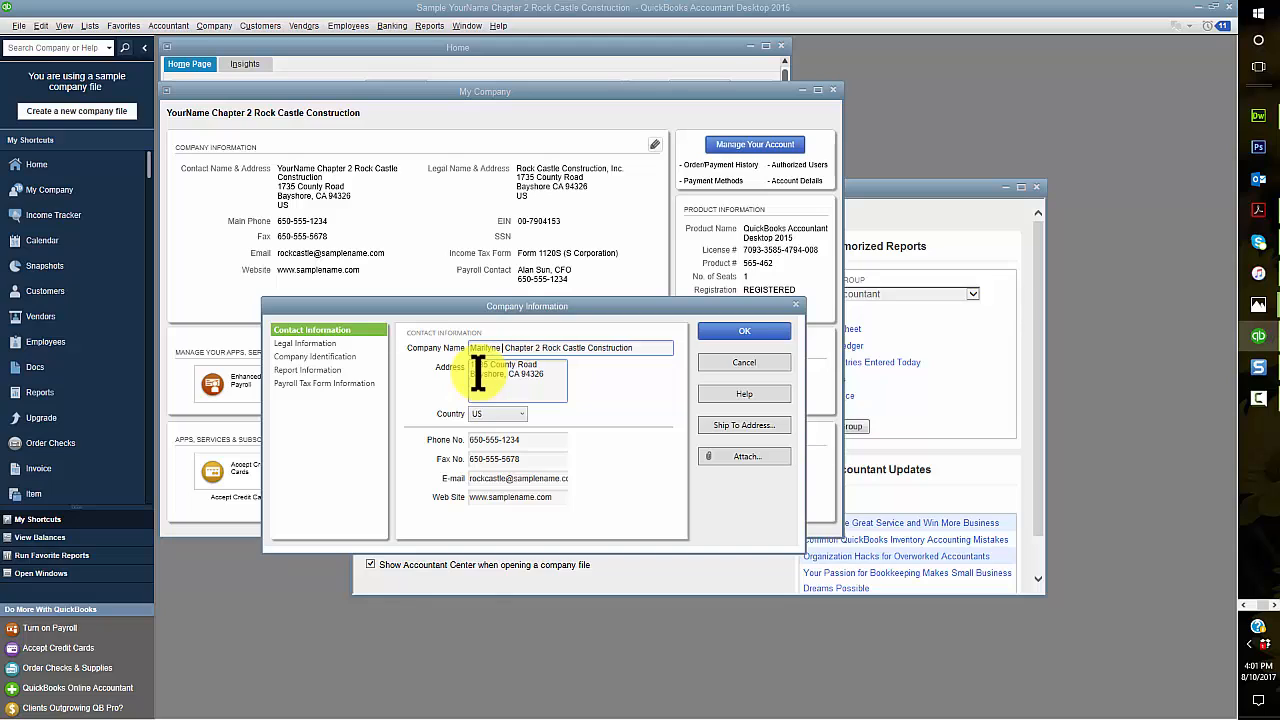
{"action": "type", "text": "es"}
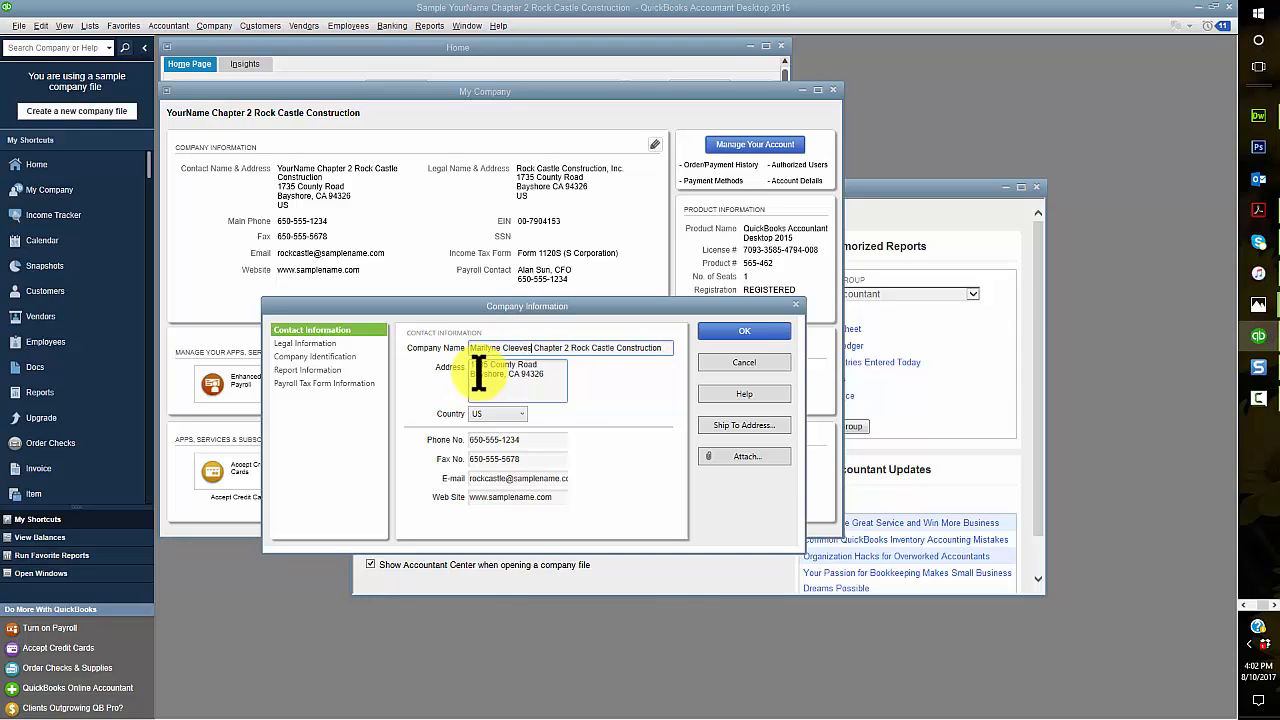
{"action": "left_click", "coordinate": [737, 331]}
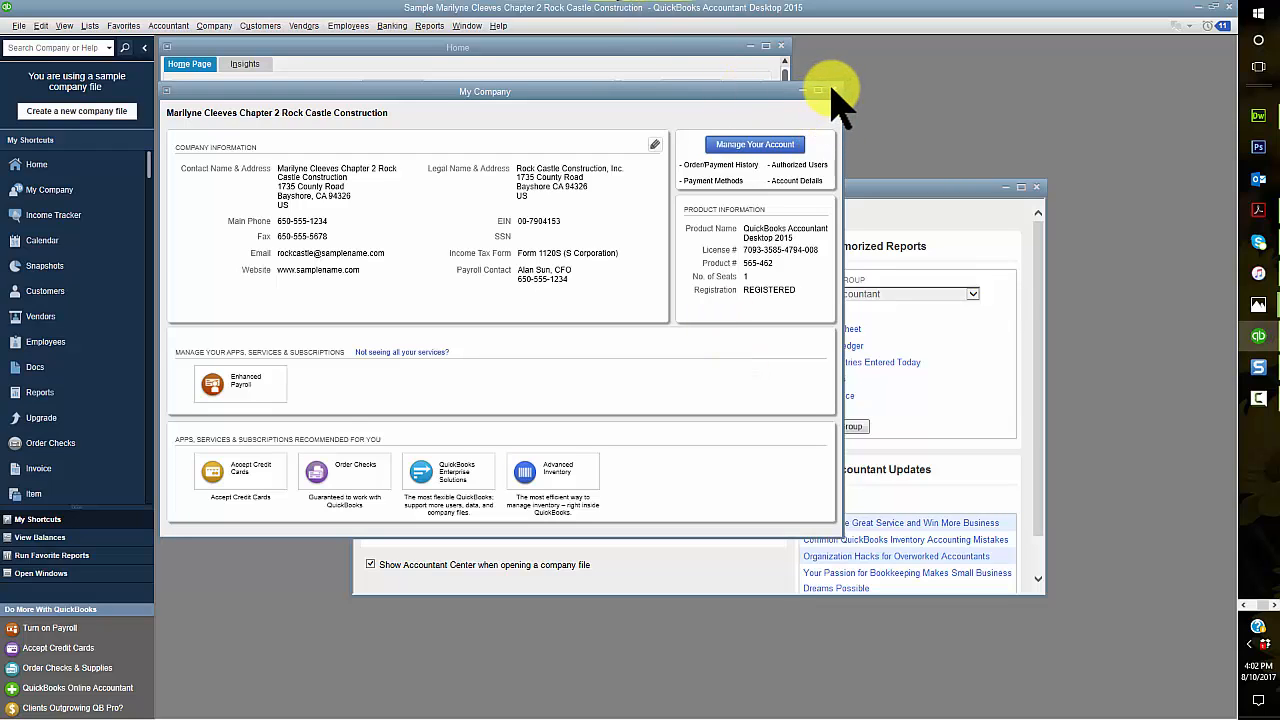
Step: Close the My Company and Accountant Center windows and maximize the Home page
{"action": "left_click", "coordinate": [833, 91]}
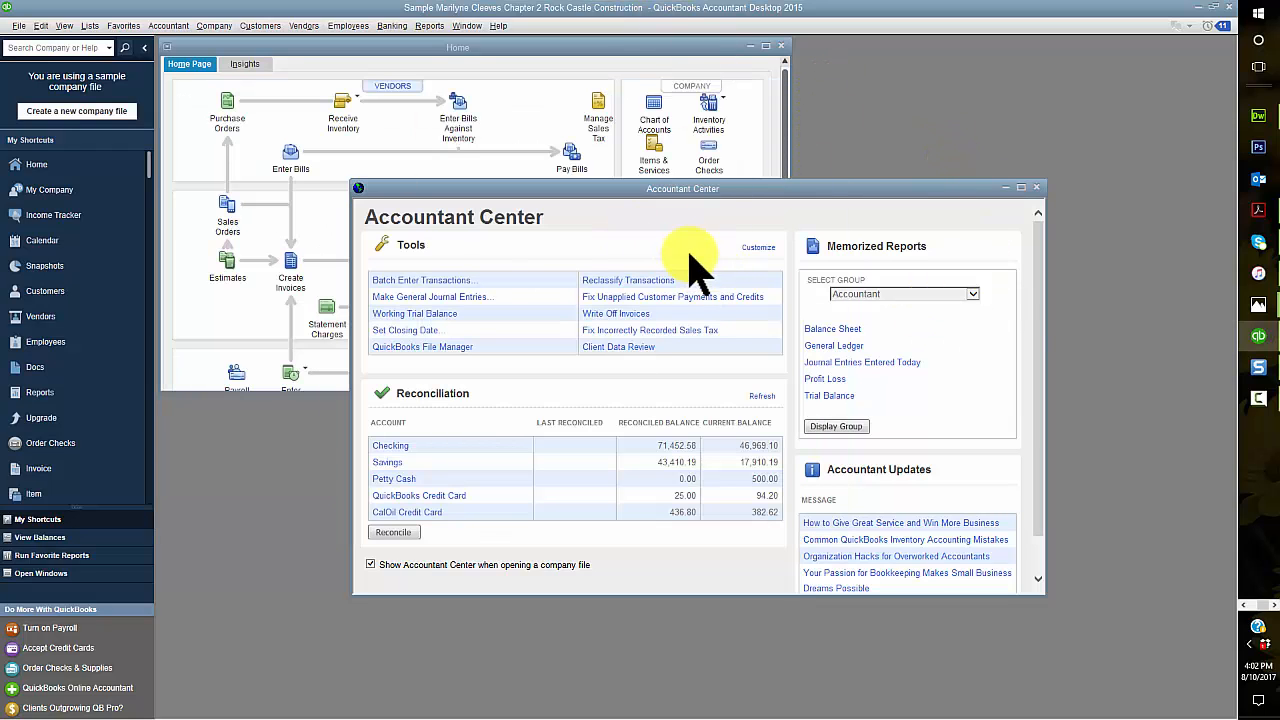
{"action": "left_click", "coordinate": [1036, 188]}
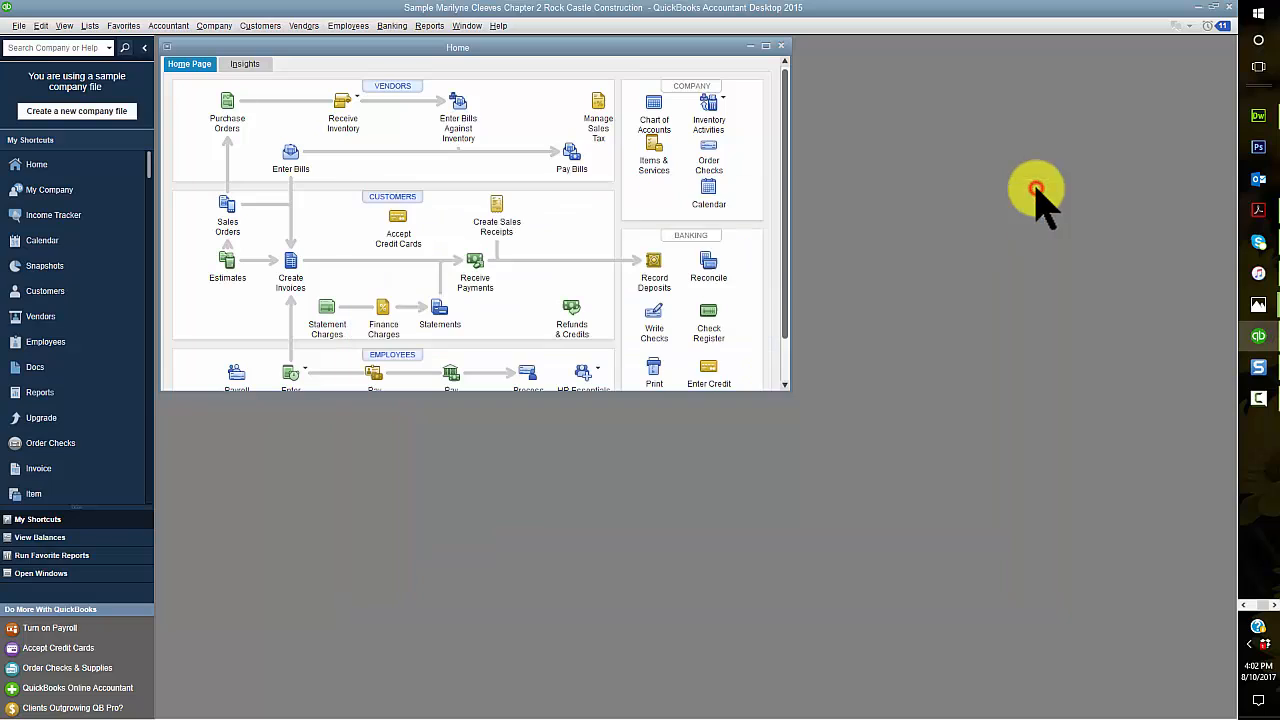
{"action": "left_click", "coordinate": [765, 46]}
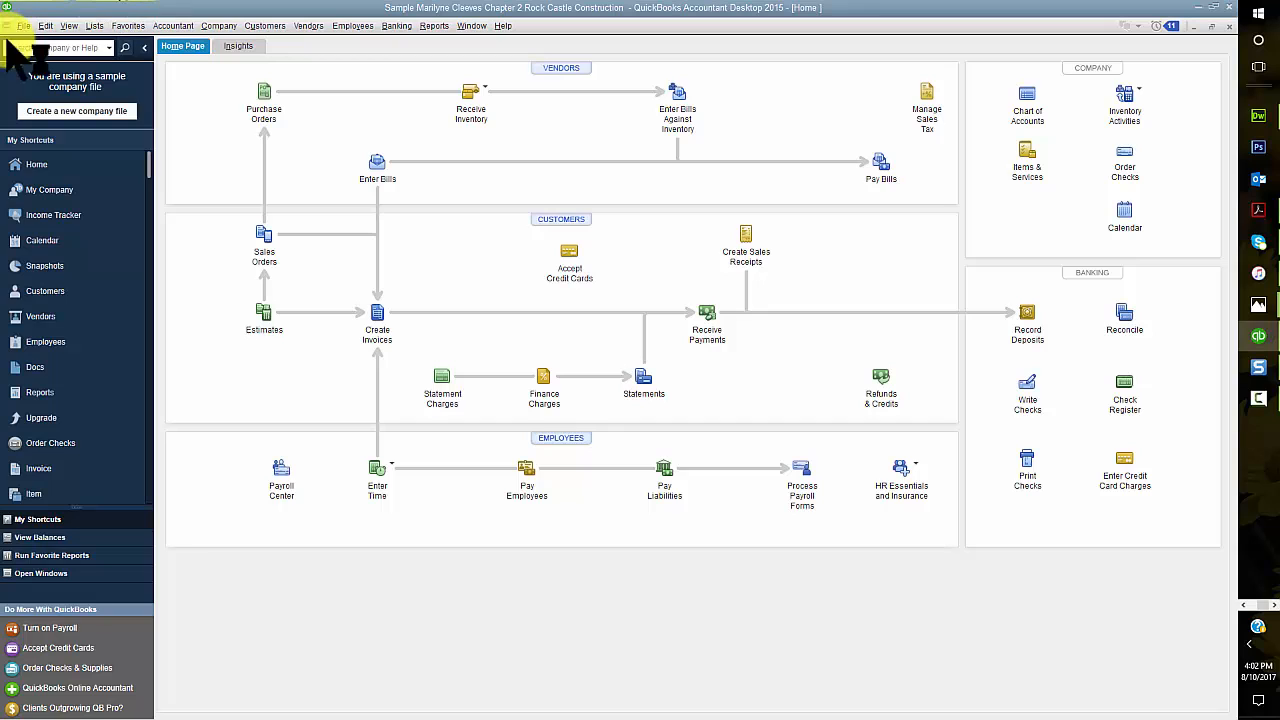
Step: Set the General preferences to use the last entered date as default for new transactions
{"action": "left_click", "coordinate": [45, 25]}
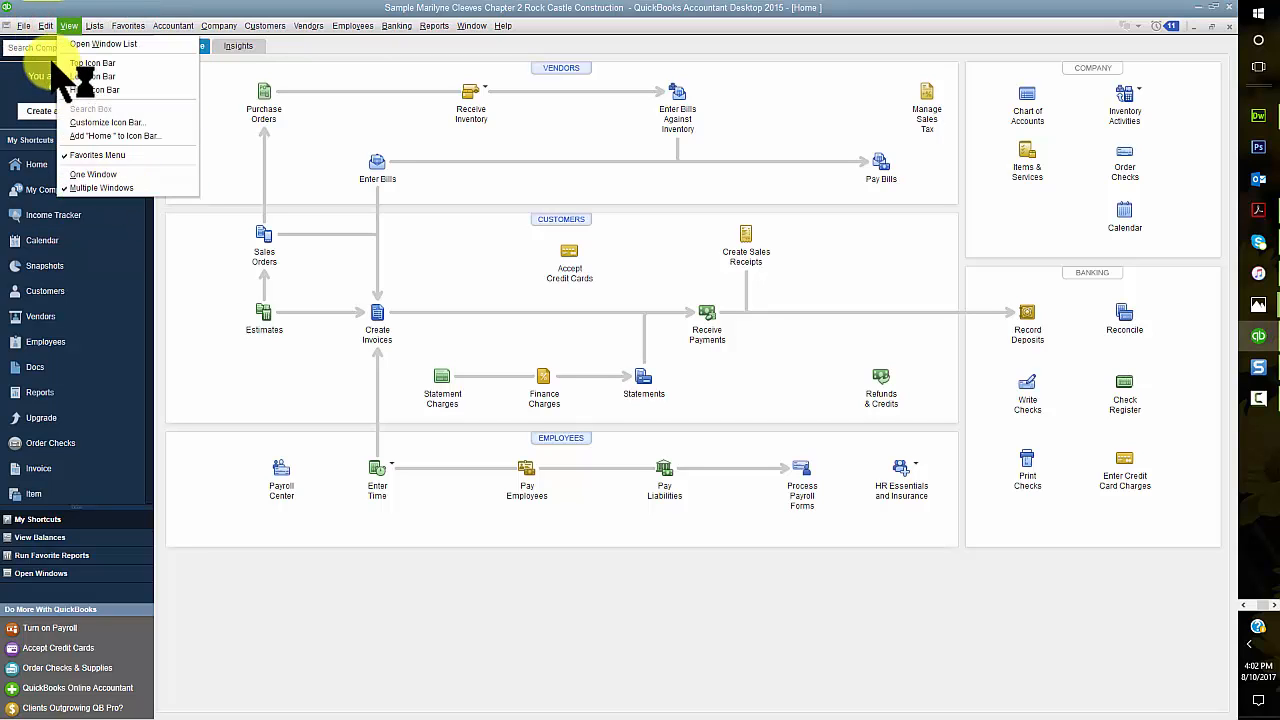
{"action": "left_click", "coordinate": [72, 214]}
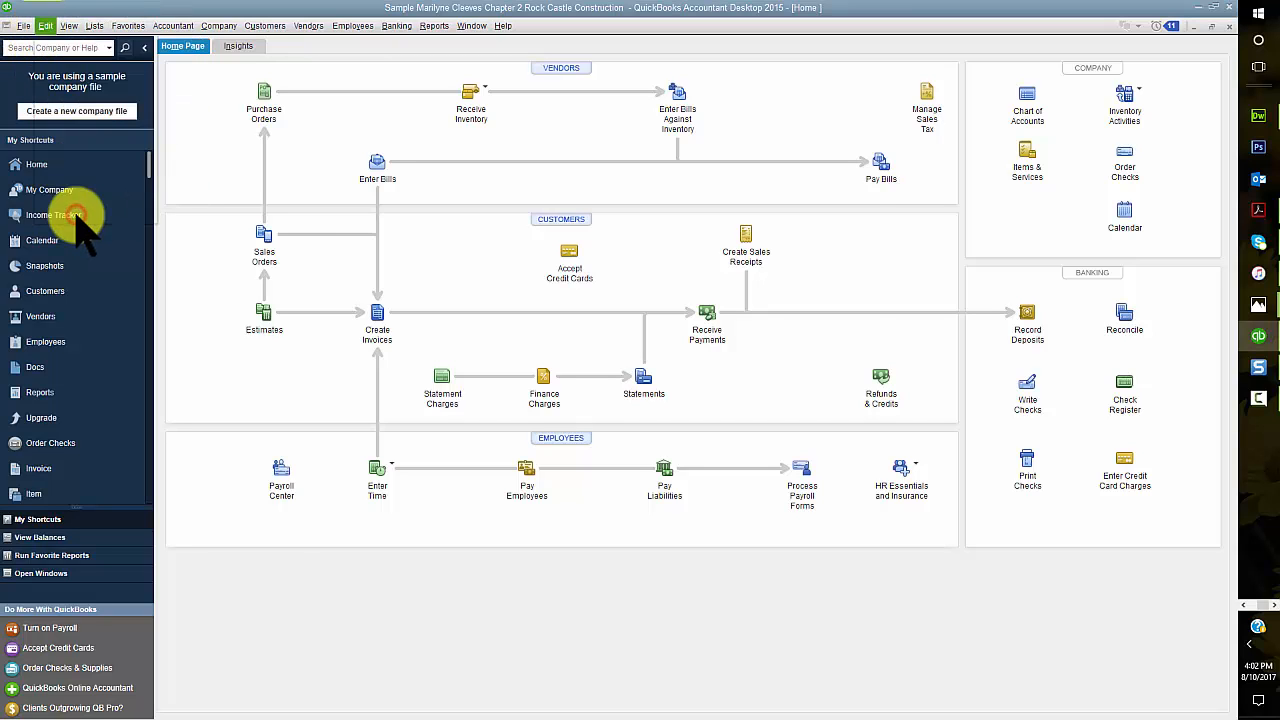
{"action": "left_click_drag", "start_coordinate": [690, 196], "coordinate": [748, 229]}
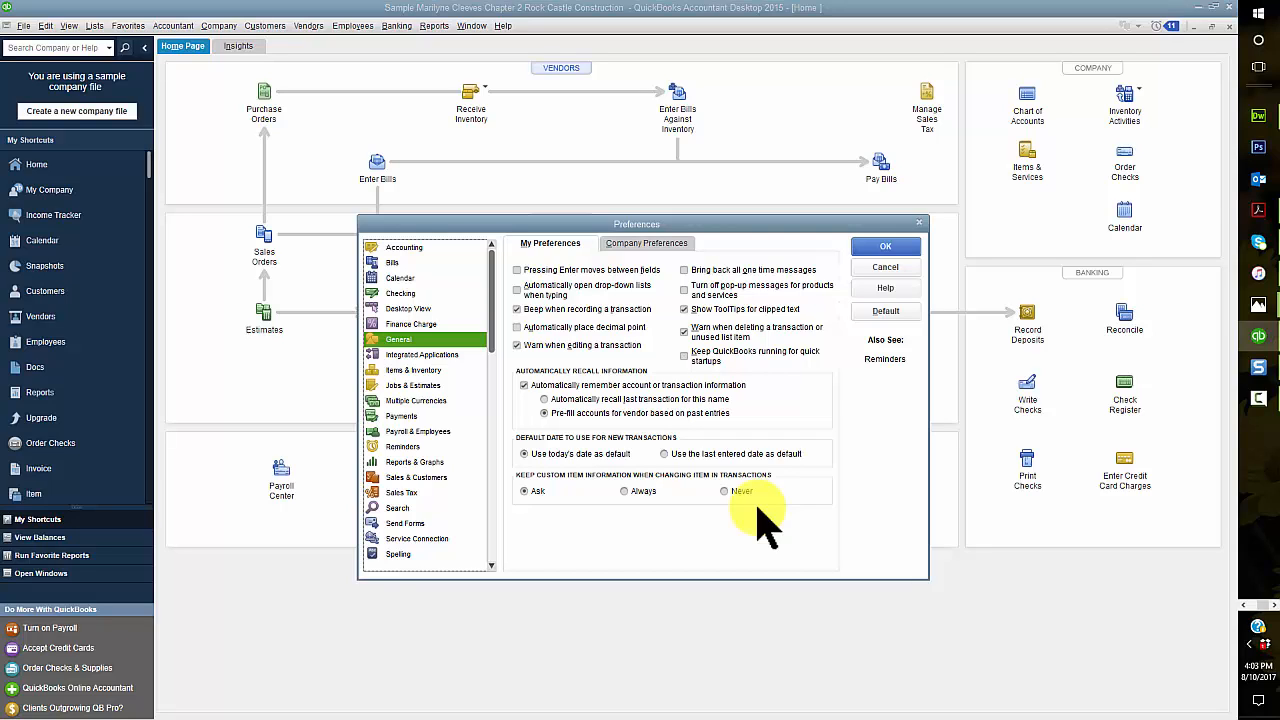
{"action": "left_click", "coordinate": [664, 453]}
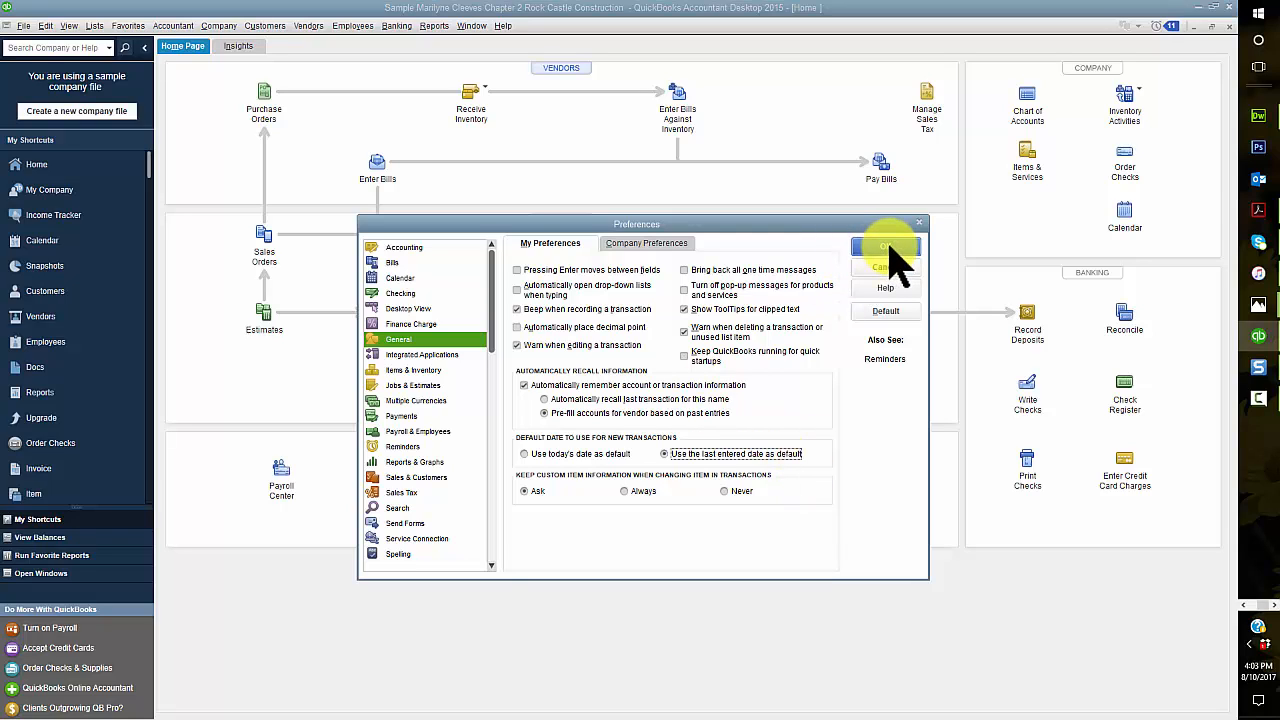
{"action": "left_click", "coordinate": [889, 246]}
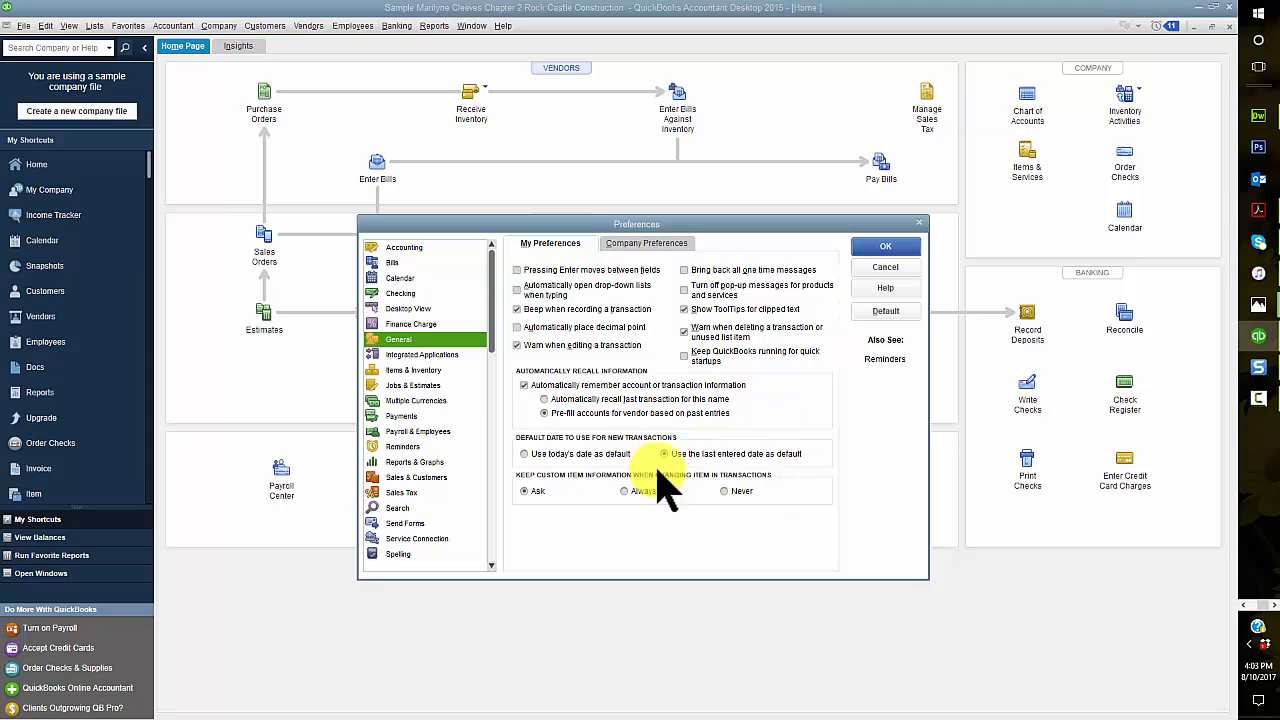
{"action": "left_click", "coordinate": [886, 246]}
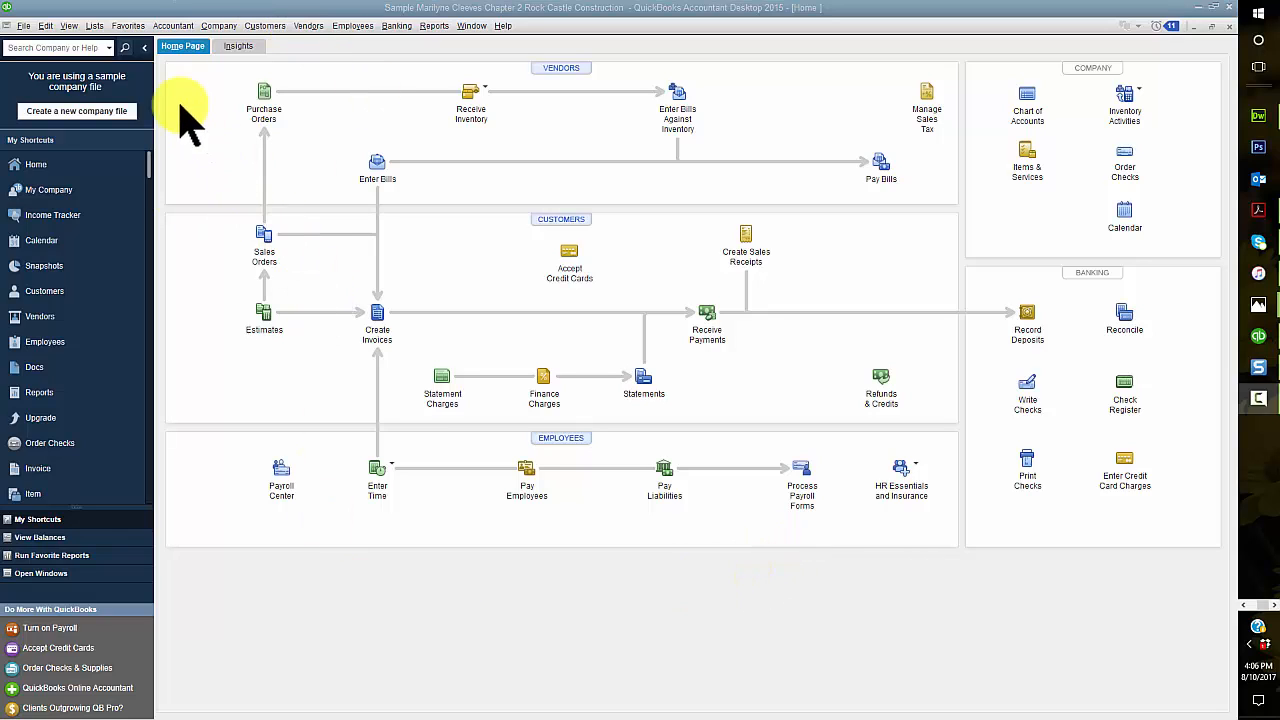
Step: Customize the favorites by adding Chart of Accounts from the available list items
{"action": "left_click", "coordinate": [123, 22]}
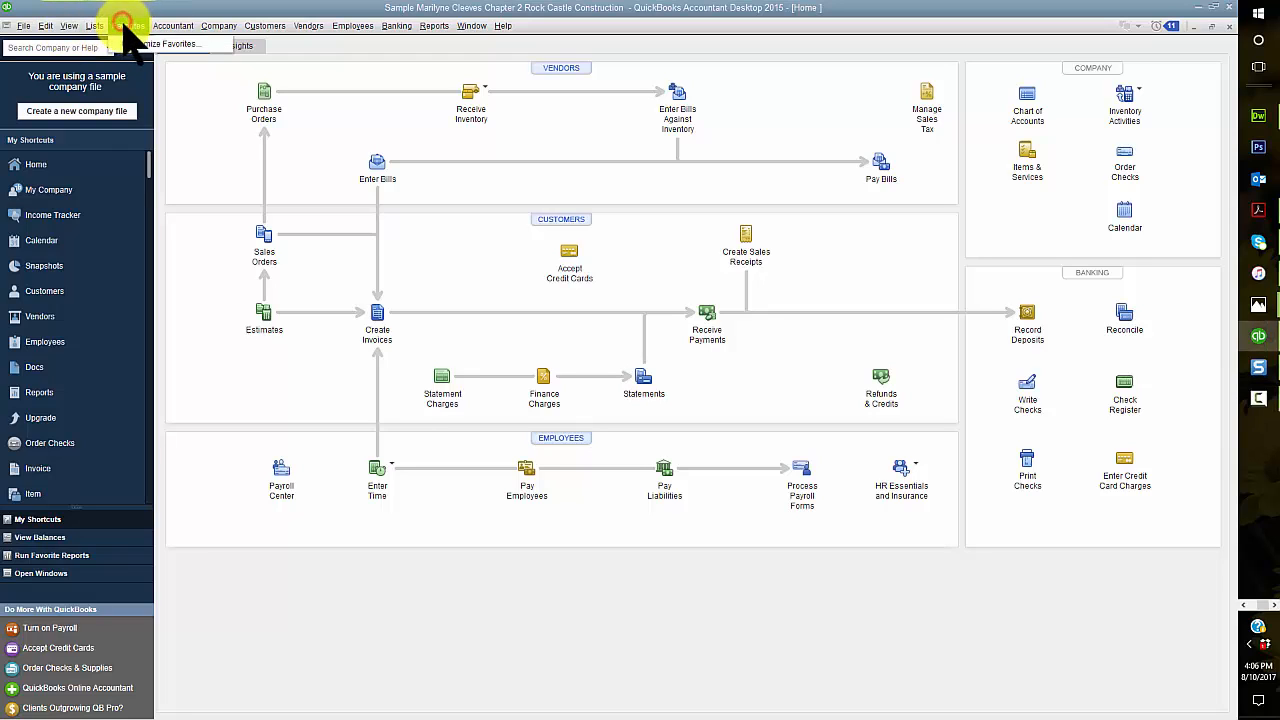
{"action": "left_click", "coordinate": [140, 44]}
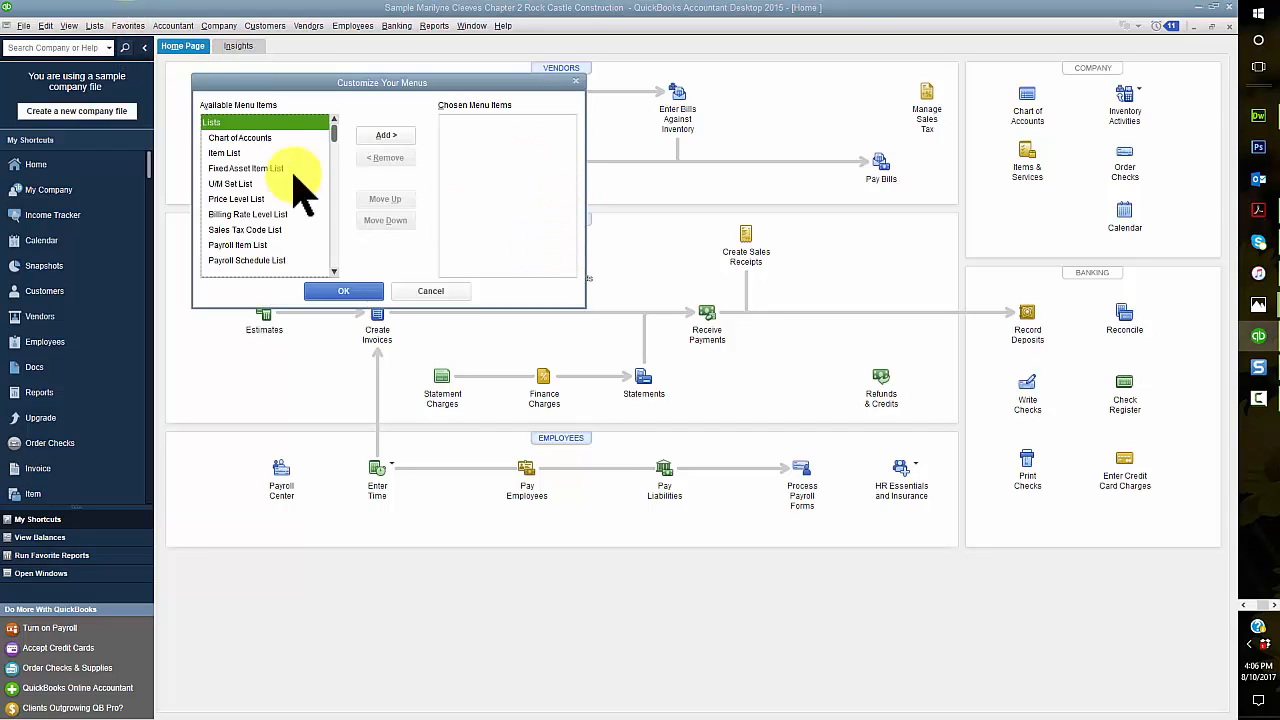
{"action": "left_click", "coordinate": [248, 138]}
{"action": "left_click", "coordinate": [402, 134]}
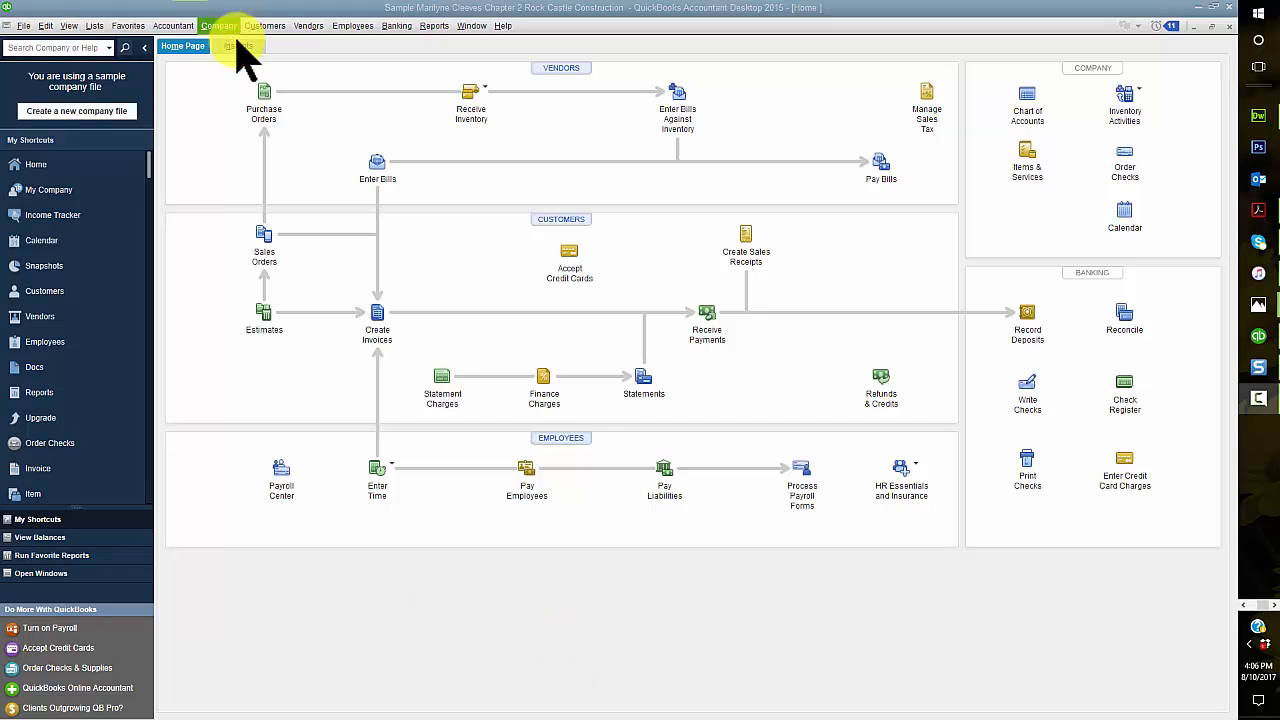
Step: Open the Chart of Accounts through the new favorite and look through the whole account list
{"action": "left_click", "coordinate": [131, 26]}
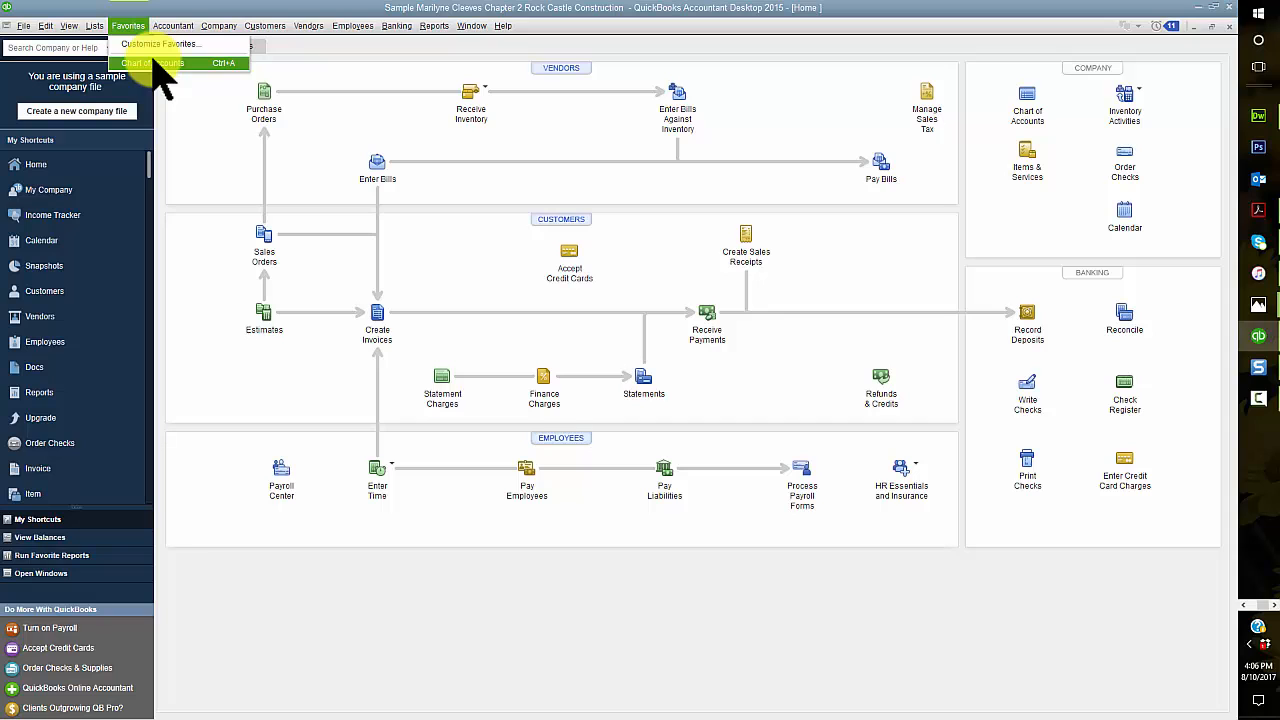
{"action": "left_click", "coordinate": [152, 63]}
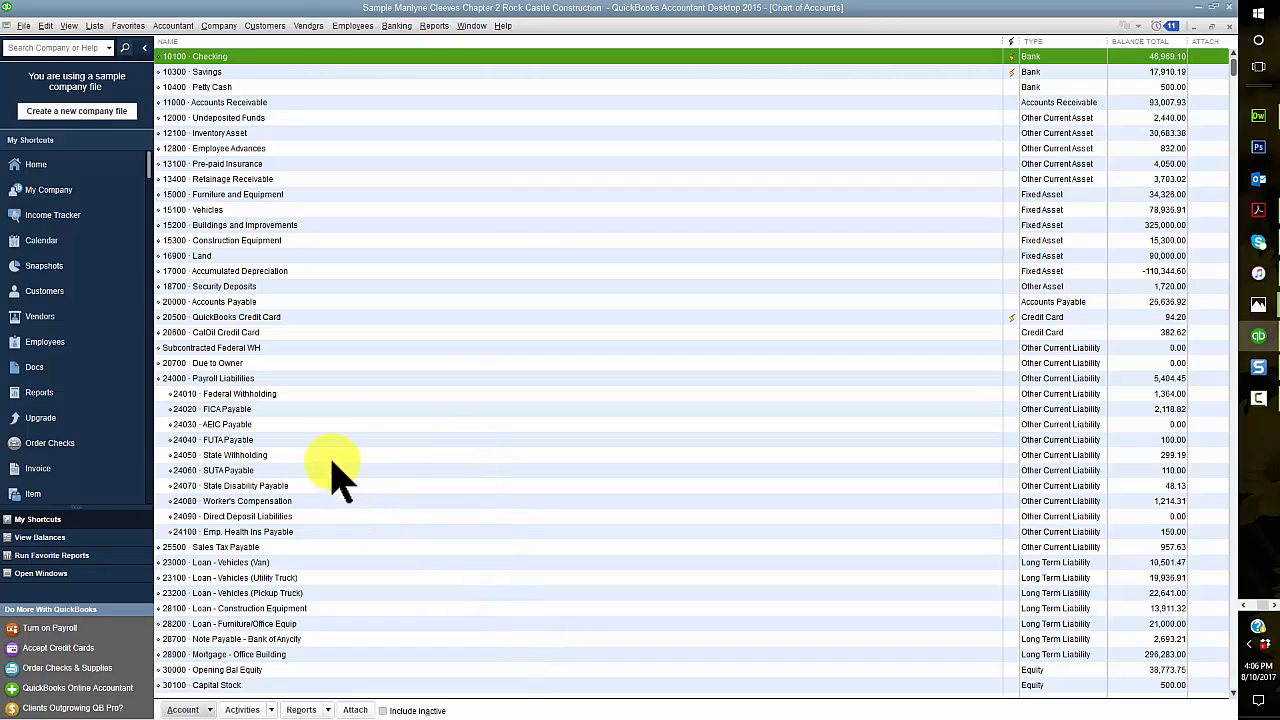
{"action": "scroll", "coordinate": [309, 663], "scroll_direction": "down", "scroll_amount": 12}
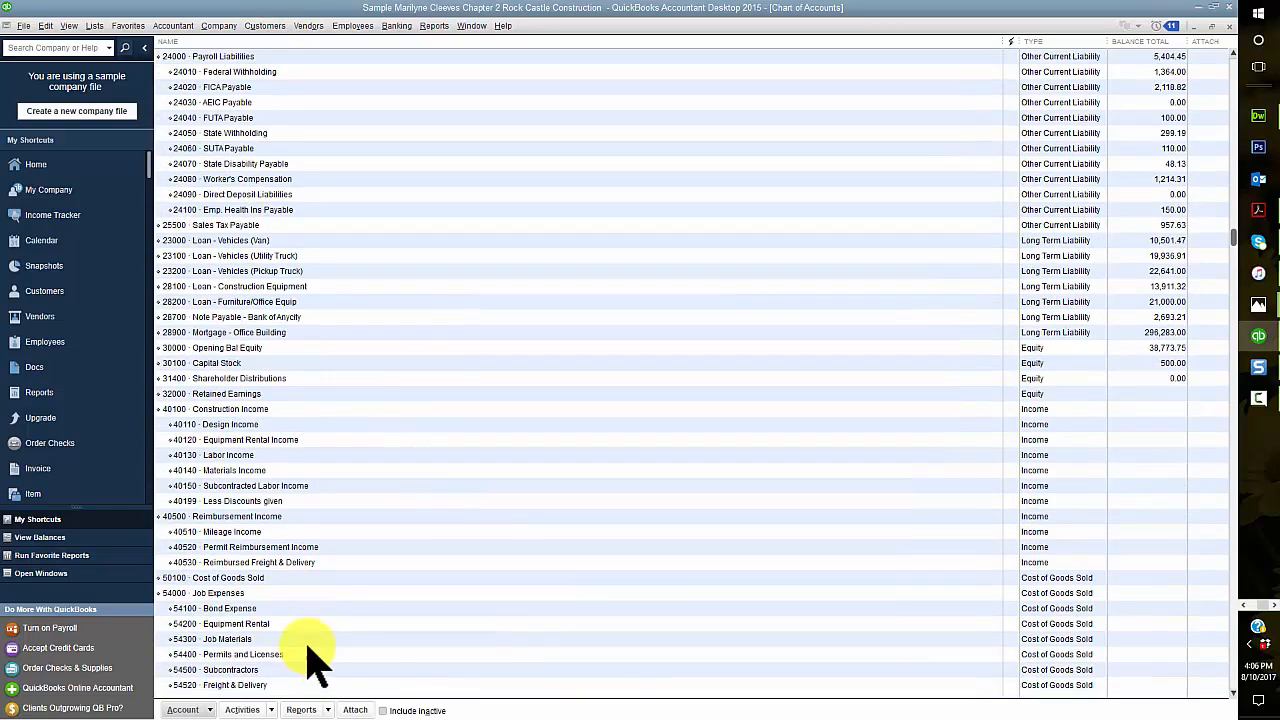
{"action": "scroll", "coordinate": [309, 663], "scroll_direction": "down", "scroll_amount": 12}
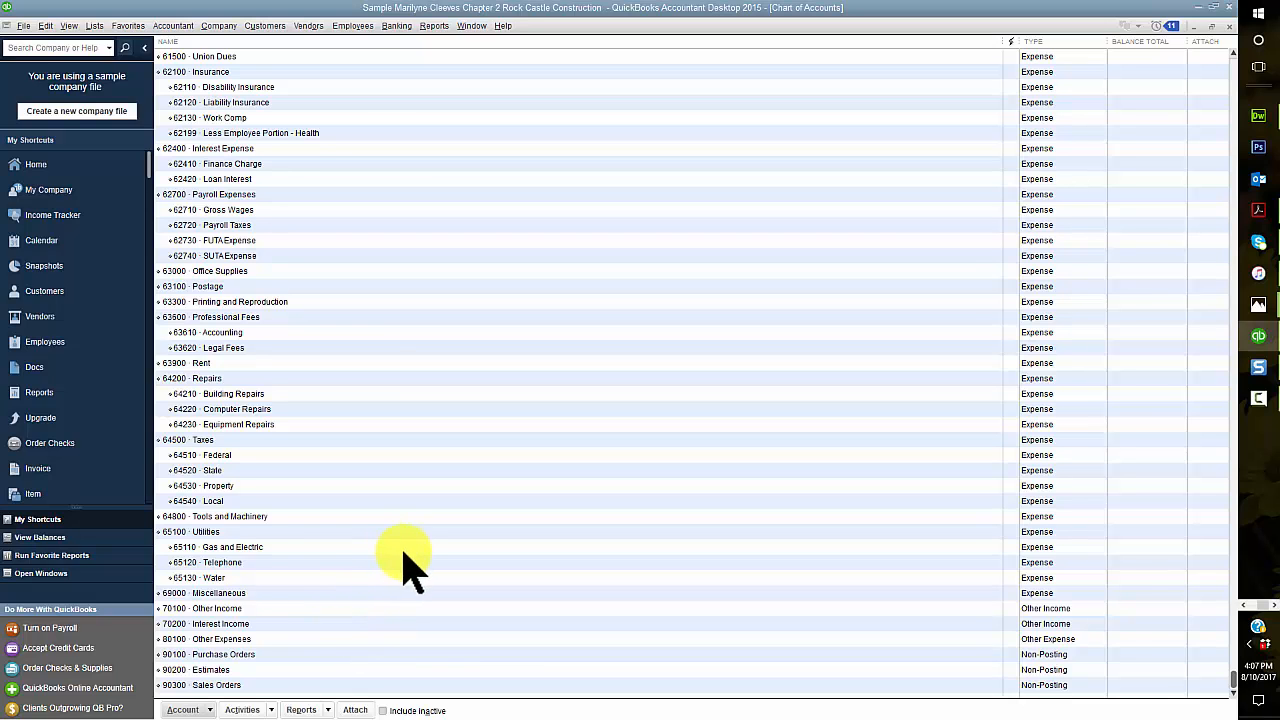
{"action": "scroll", "coordinate": [385, 565], "scroll_direction": "up", "scroll_amount": 15}
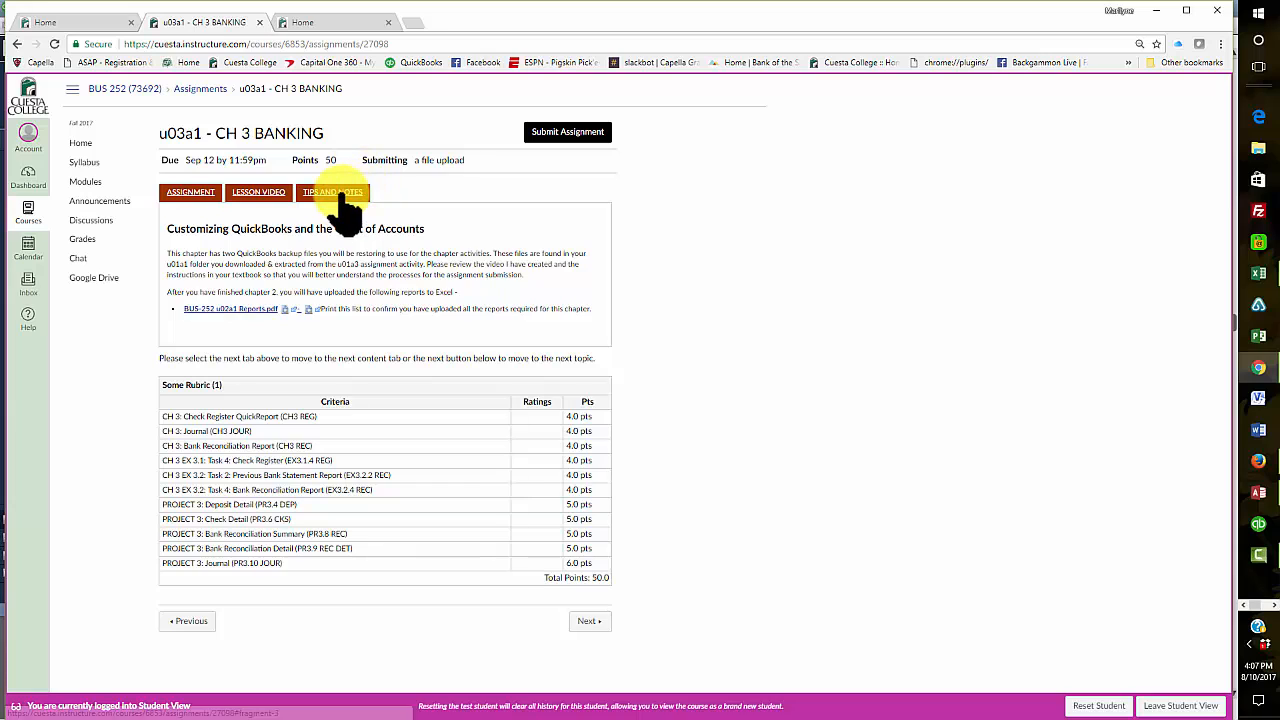
Step: Switch to the Canvas course in the browser and view the tips and notes of the u02a1 CH 2 Chart of Accounts assignment
{"action": "left_click", "coordinate": [338, 194]}
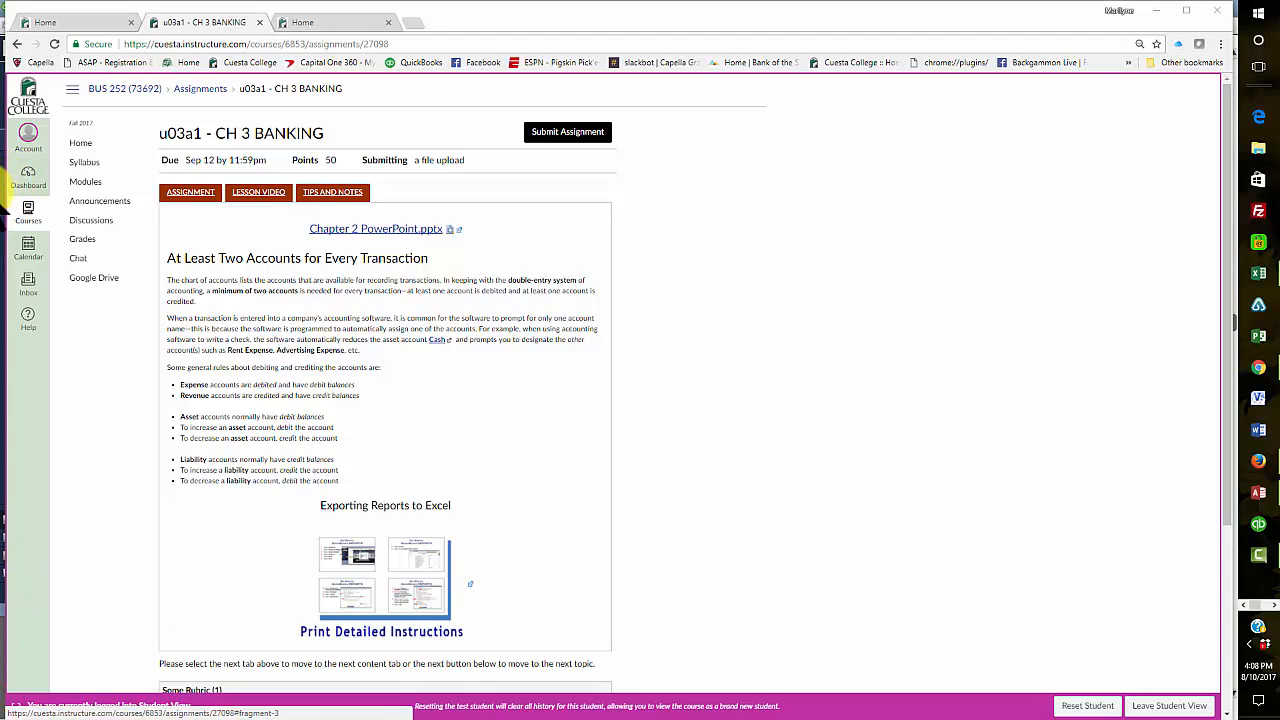
{"action": "left_click", "coordinate": [2, 192]}
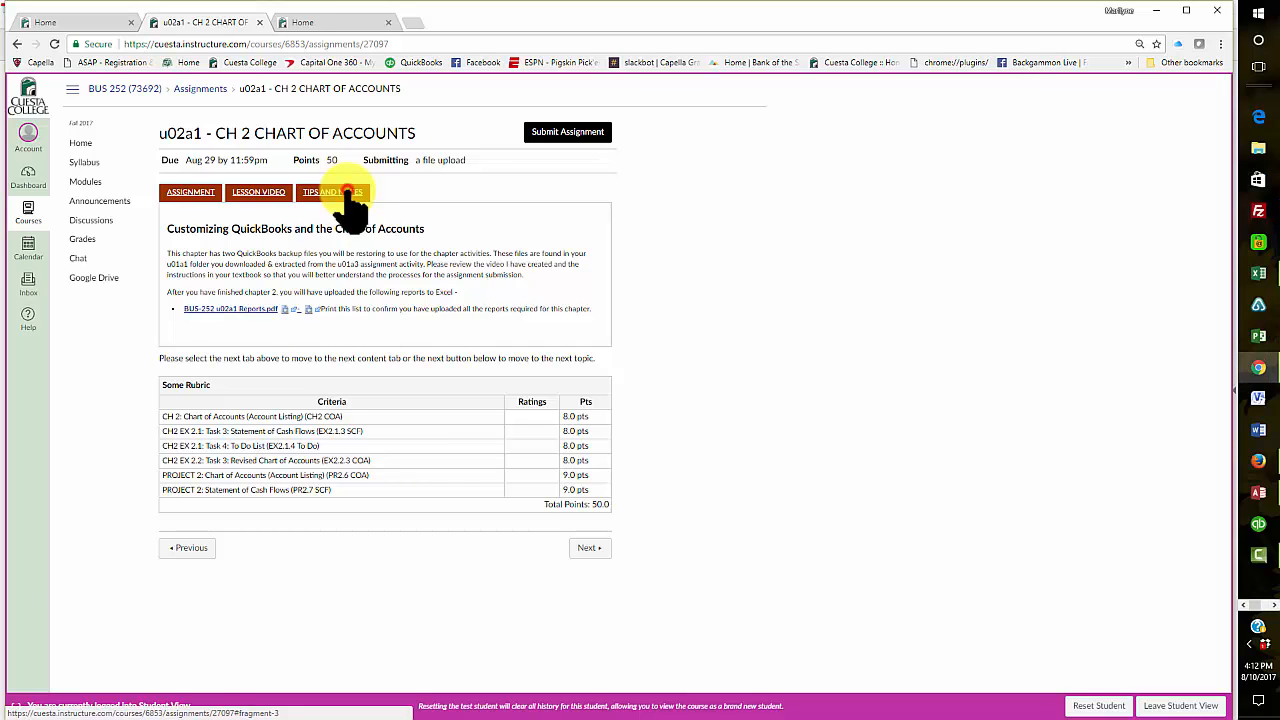
{"action": "left_click", "coordinate": [347, 193]}
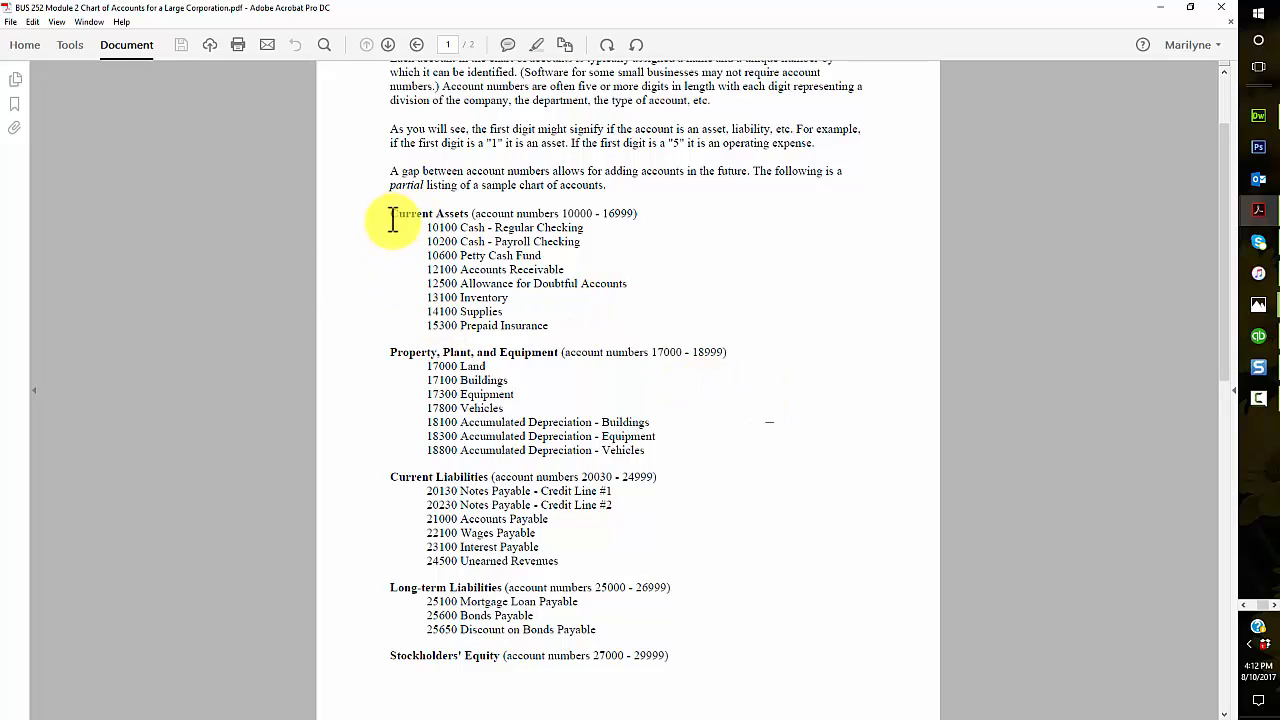
Step: Examine the Current Assets number range and its accounts in the Chart of Accounts for a Large Corporation PDF in Adobe Acrobat
{"action": "left_click", "coordinate": [562, 213]}
{"action": "mouse_move", "coordinate": [562, 213]}
{"action": "left_mouse_down"}
{"action": "mouse_move", "coordinate": [591, 215]}
{"action": "mouse_move", "coordinate": [562, 213]}
{"action": "left_mouse_up"}
{"action": "left_click", "coordinate": [713, 226]}
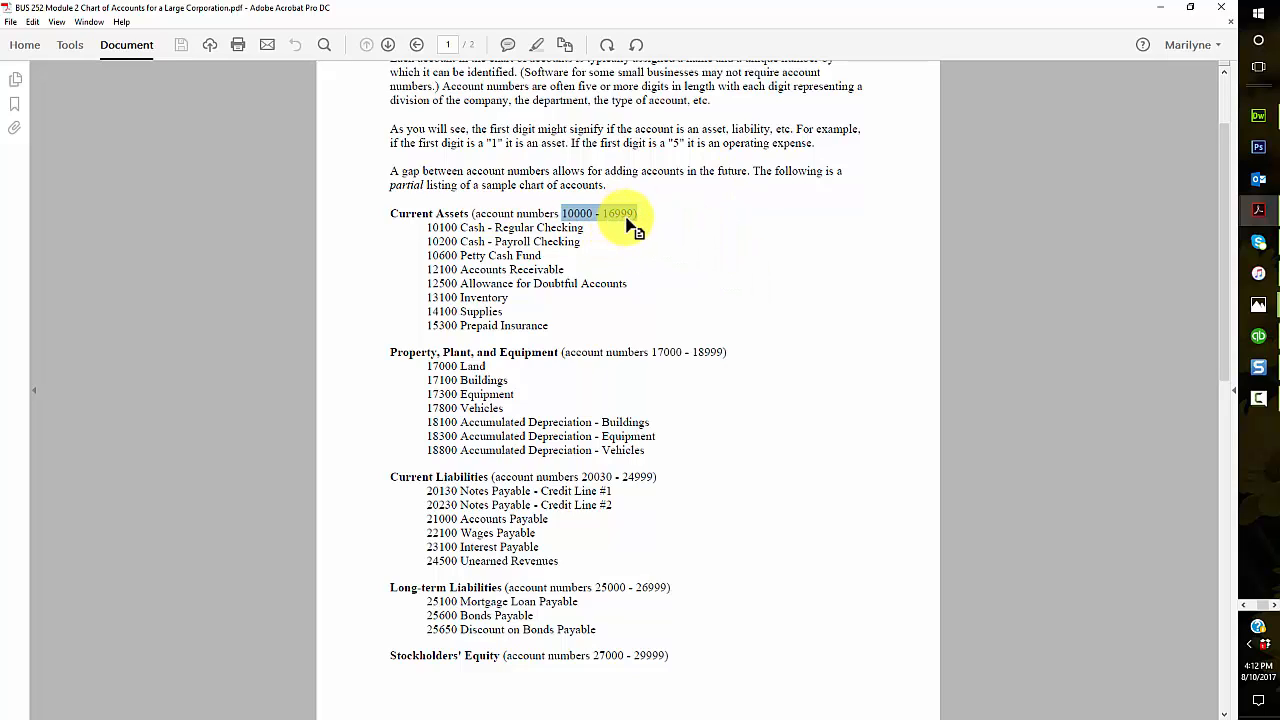
{"action": "left_click", "coordinate": [444, 229]}
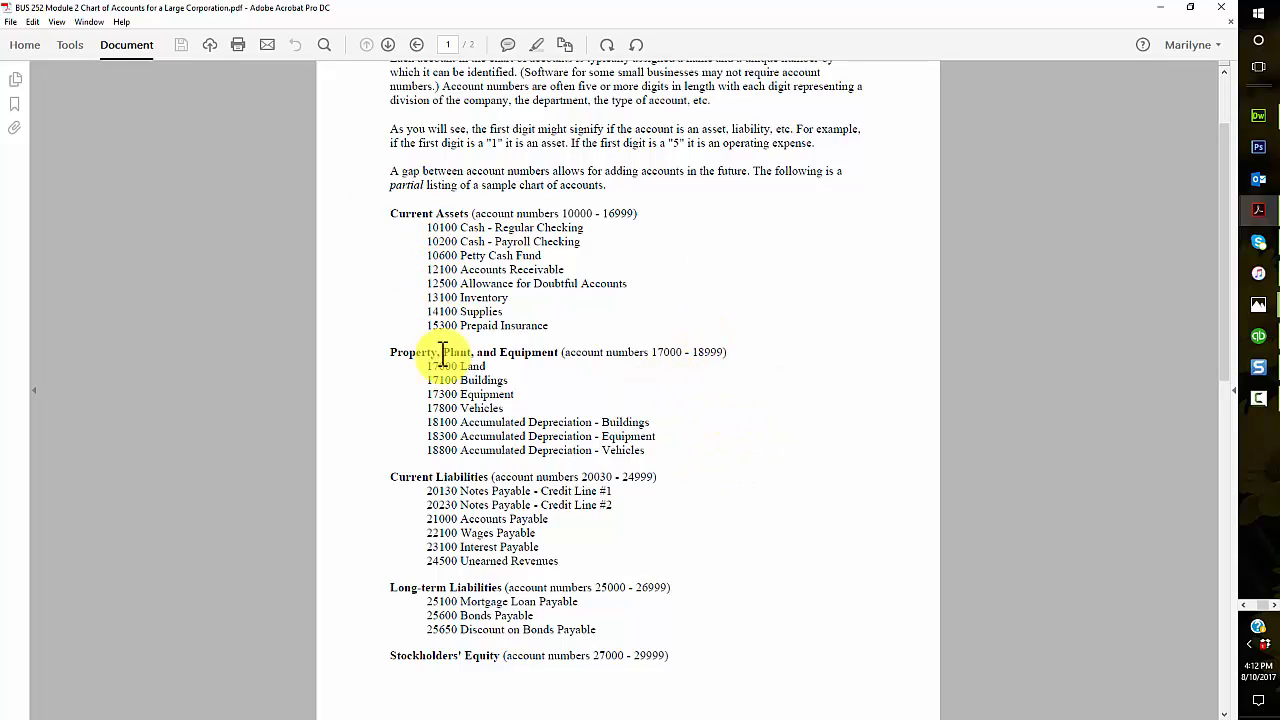
Step: Read through the remaining account categories and number ranges in the PDF, from Property, Plant, and Equipment to Other
{"action": "scroll", "coordinate": [812, 360], "scroll_direction": "down", "scroll_amount": 2}
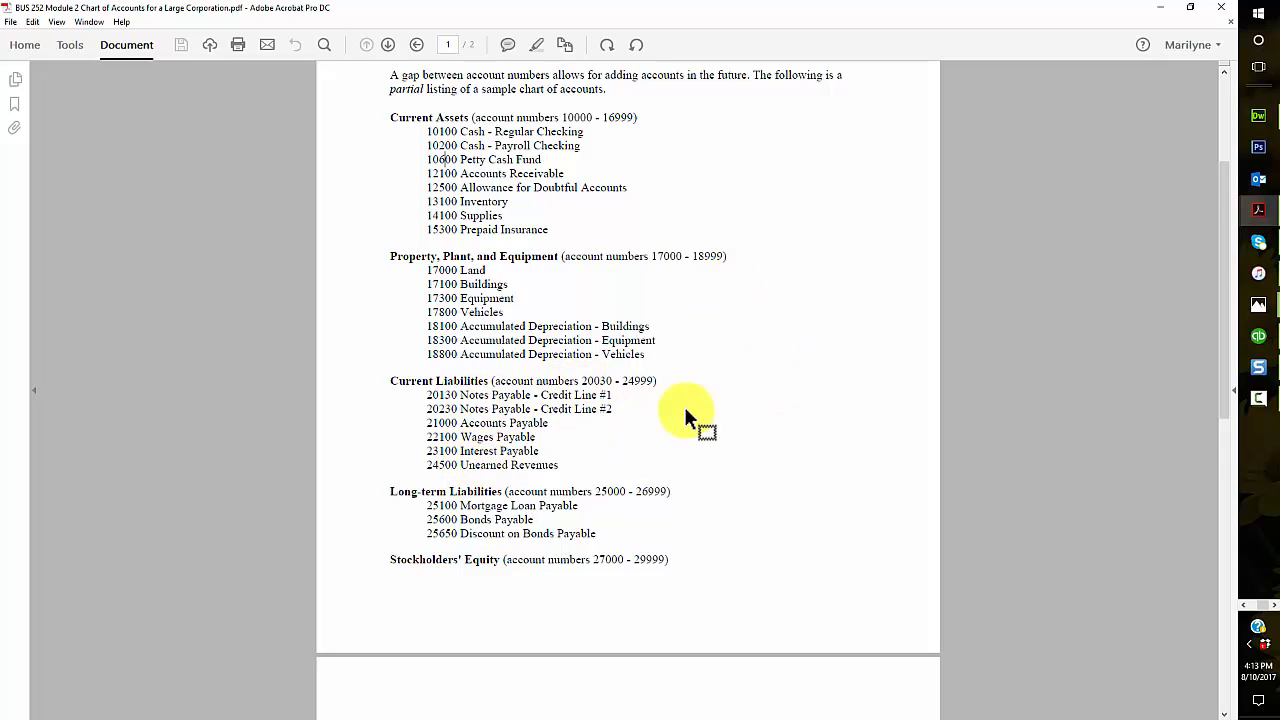
{"action": "scroll", "coordinate": [690, 410], "scroll_direction": "down", "scroll_amount": 3}
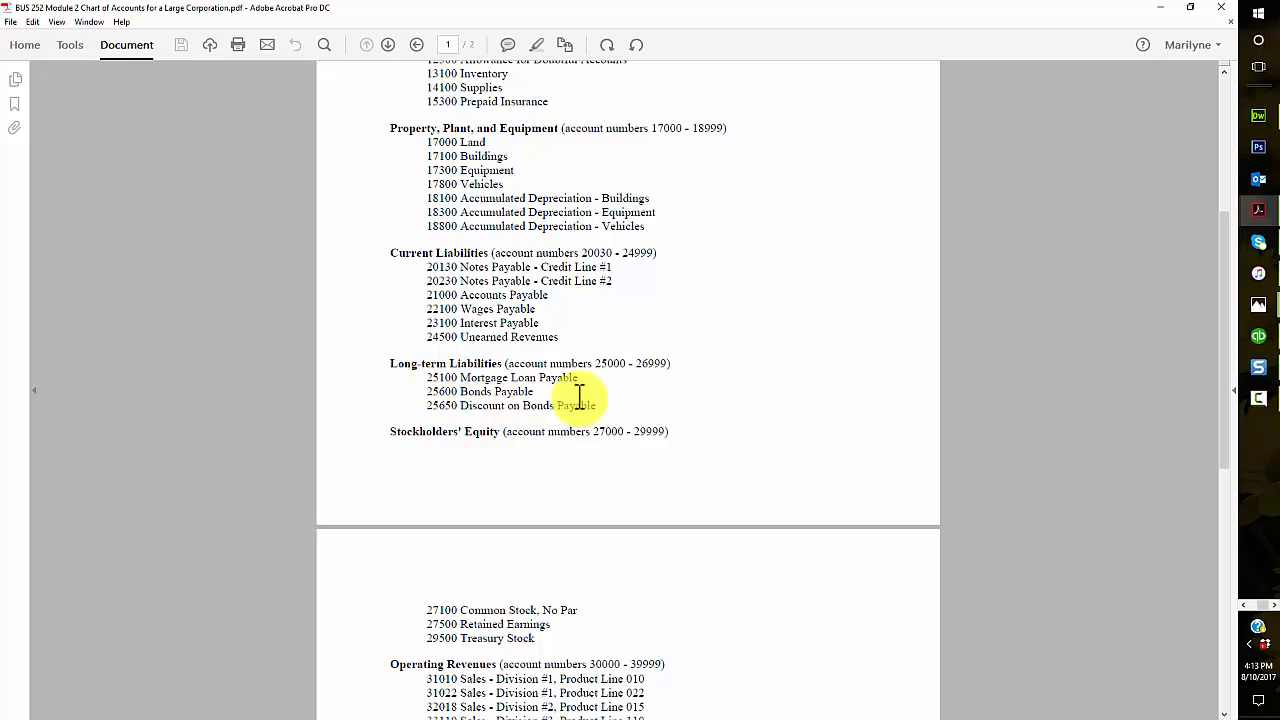
{"action": "scroll", "coordinate": [813, 400], "scroll_direction": "down", "scroll_amount": 5}
{"action": "scroll", "coordinate": [811, 400], "scroll_direction": "down", "scroll_amount": 2}
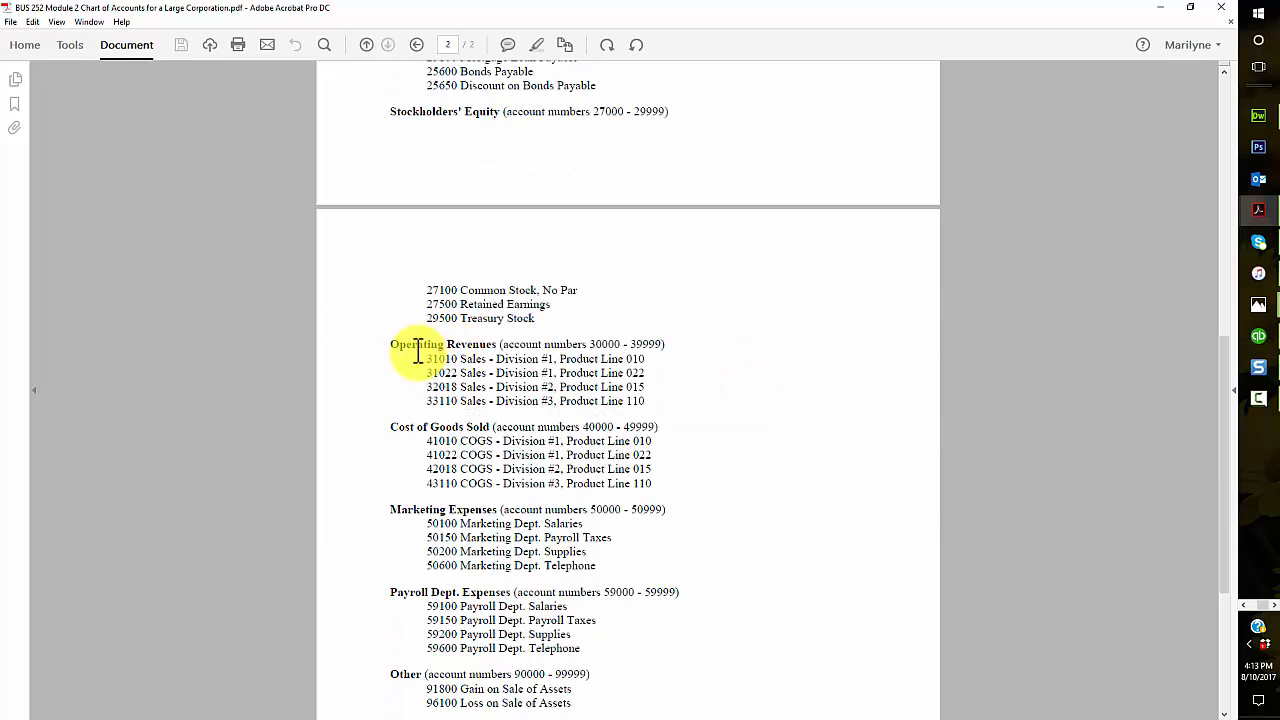
{"action": "scroll", "coordinate": [715, 400], "scroll_direction": "down", "scroll_amount": 1}
{"action": "scroll", "coordinate": [711, 398], "scroll_direction": "down", "scroll_amount": 2}
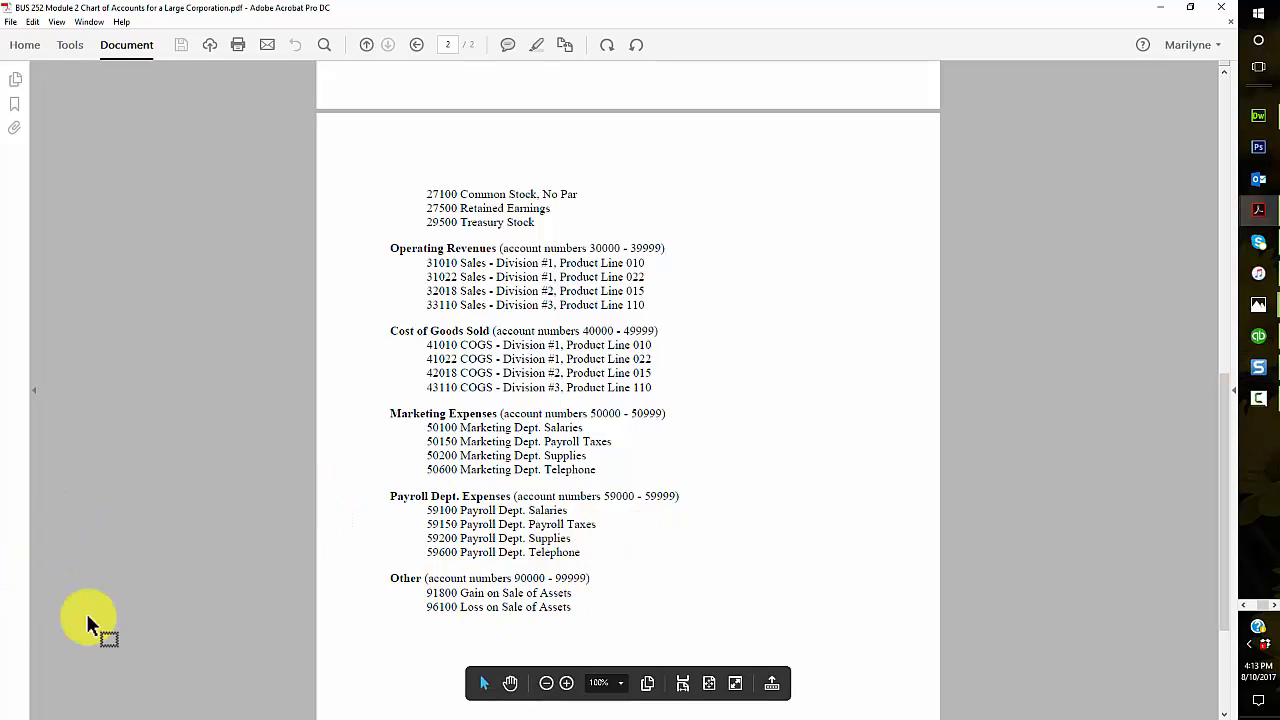
Step: Switch back to the QuickBooks Chart of Accounts and examine the expense accounts from 60100 Automobile to 69000 Miscellaneous
{"action": "left_click", "coordinate": [0, 696]}
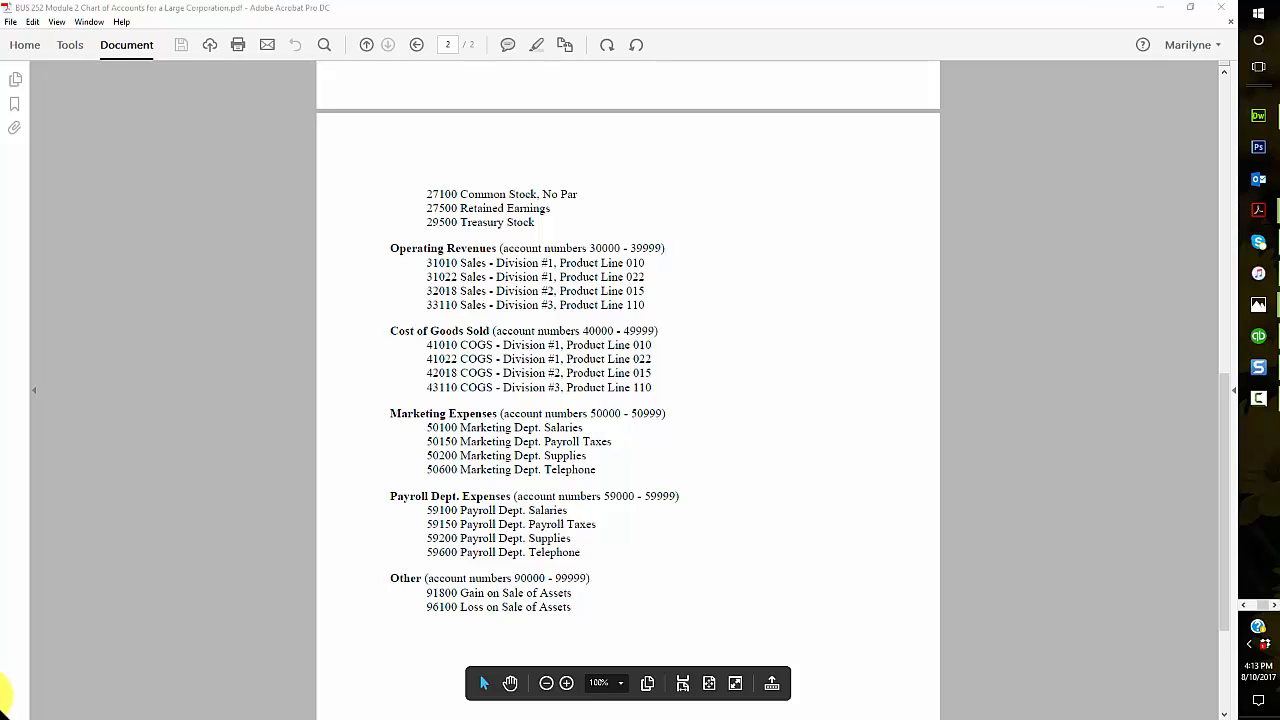
{"action": "left_click", "coordinate": [0, 196]}
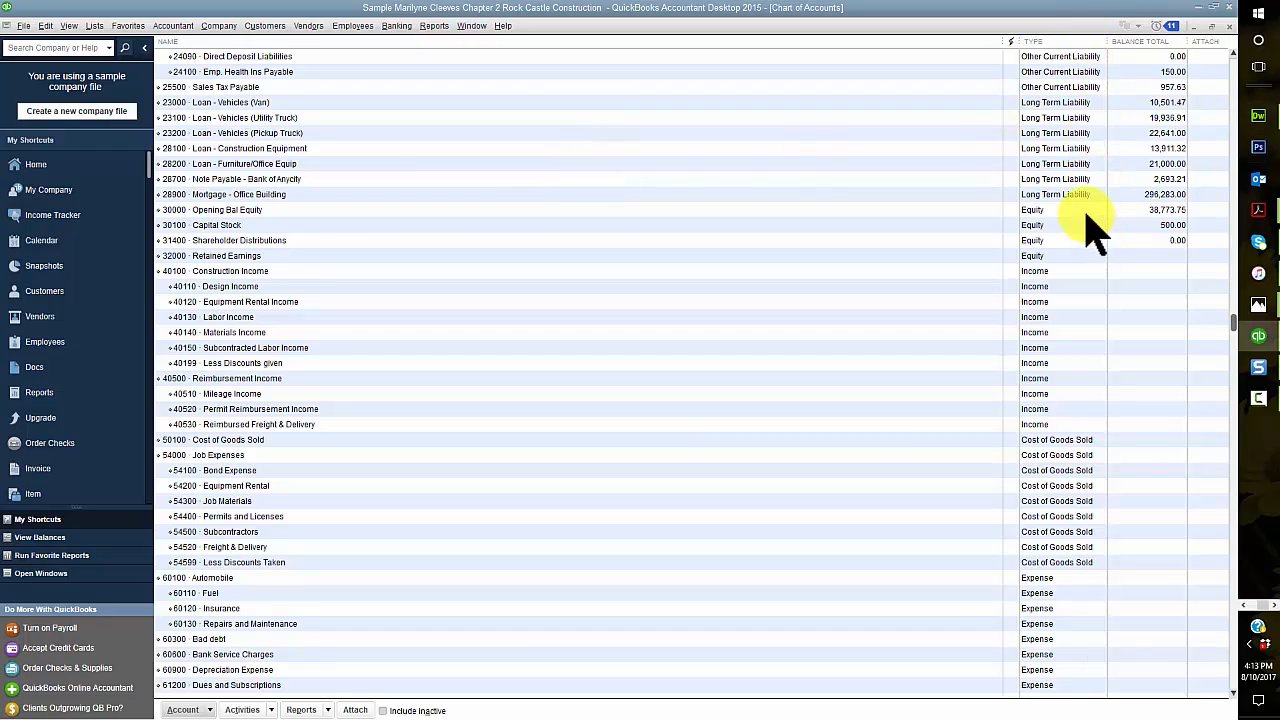
{"action": "scroll", "coordinate": [1105, 450], "scroll_direction": "down", "scroll_amount": 5}
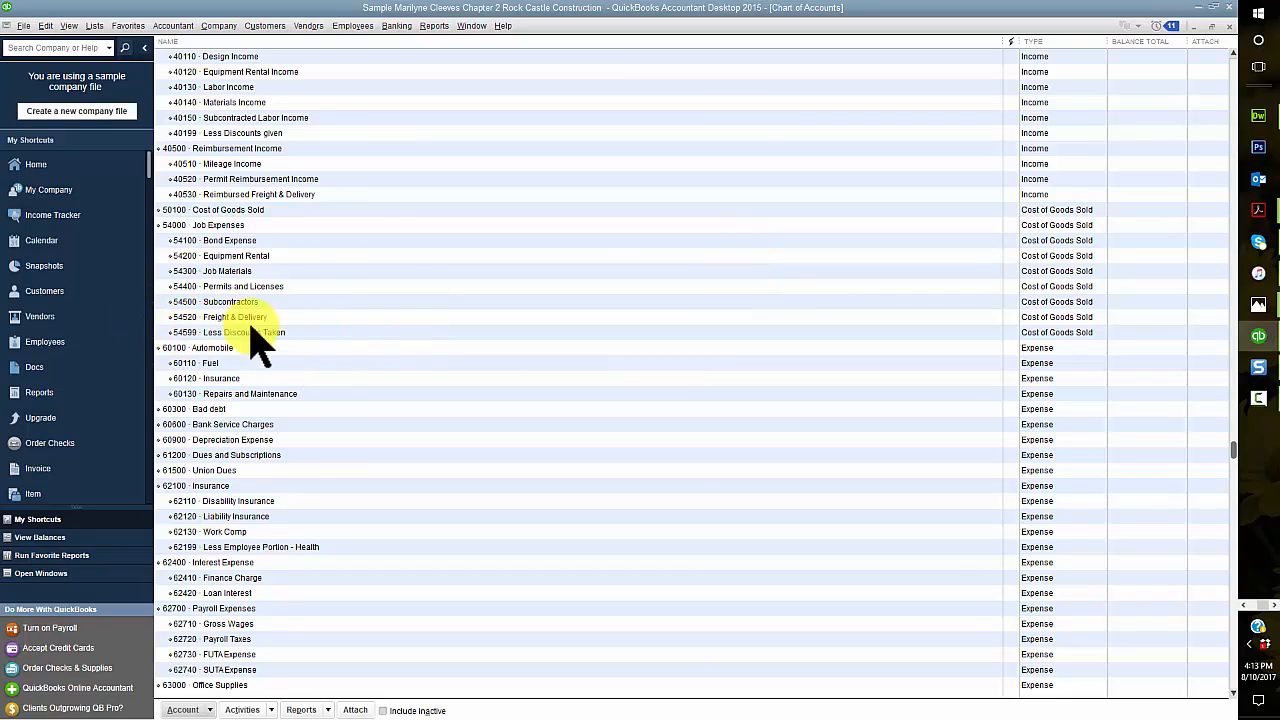
{"action": "left_click", "coordinate": [160, 333]}
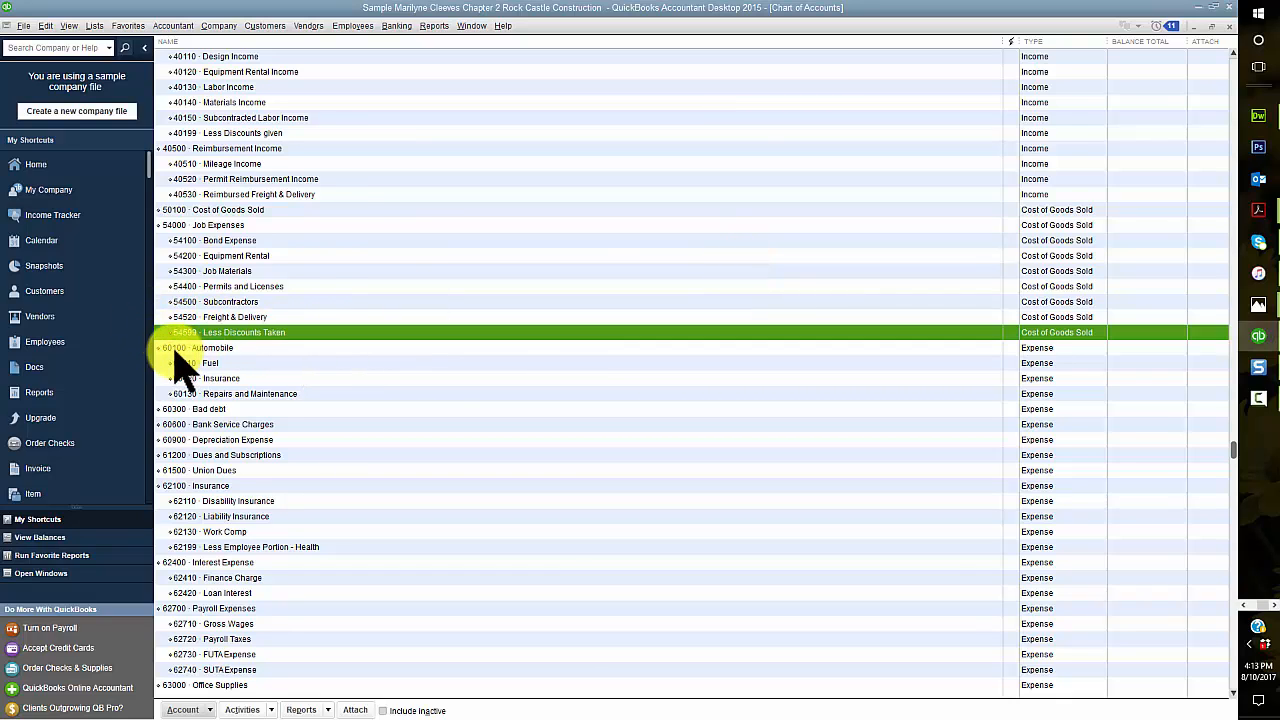
{"action": "left_click", "coordinate": [168, 347]}
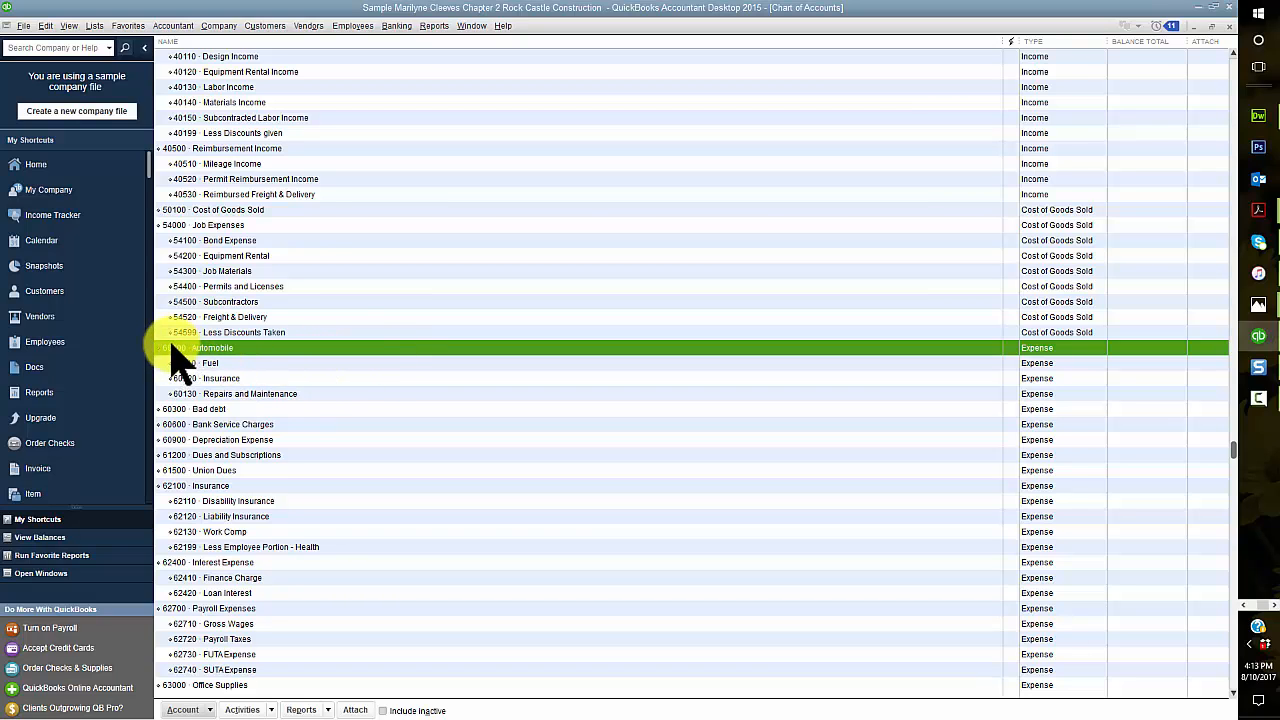
{"action": "scroll", "coordinate": [245, 475], "scroll_direction": "down", "scroll_amount": 9}
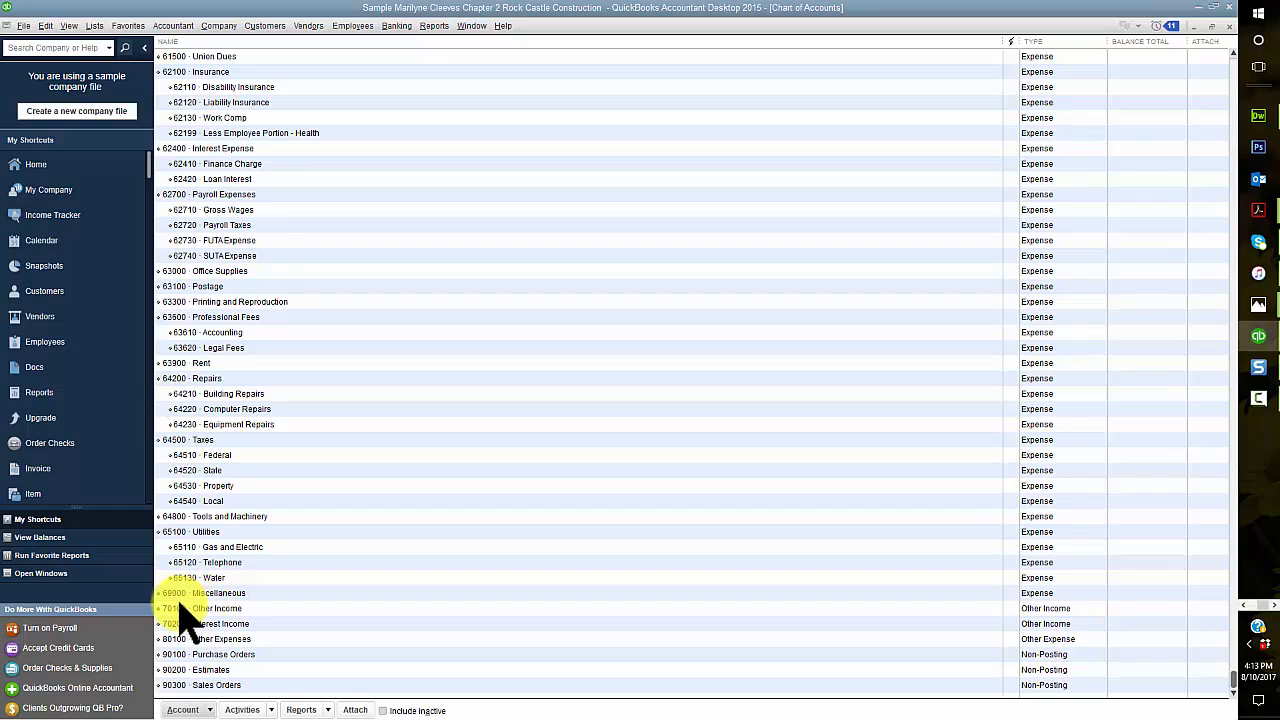
{"action": "left_click", "coordinate": [175, 594]}
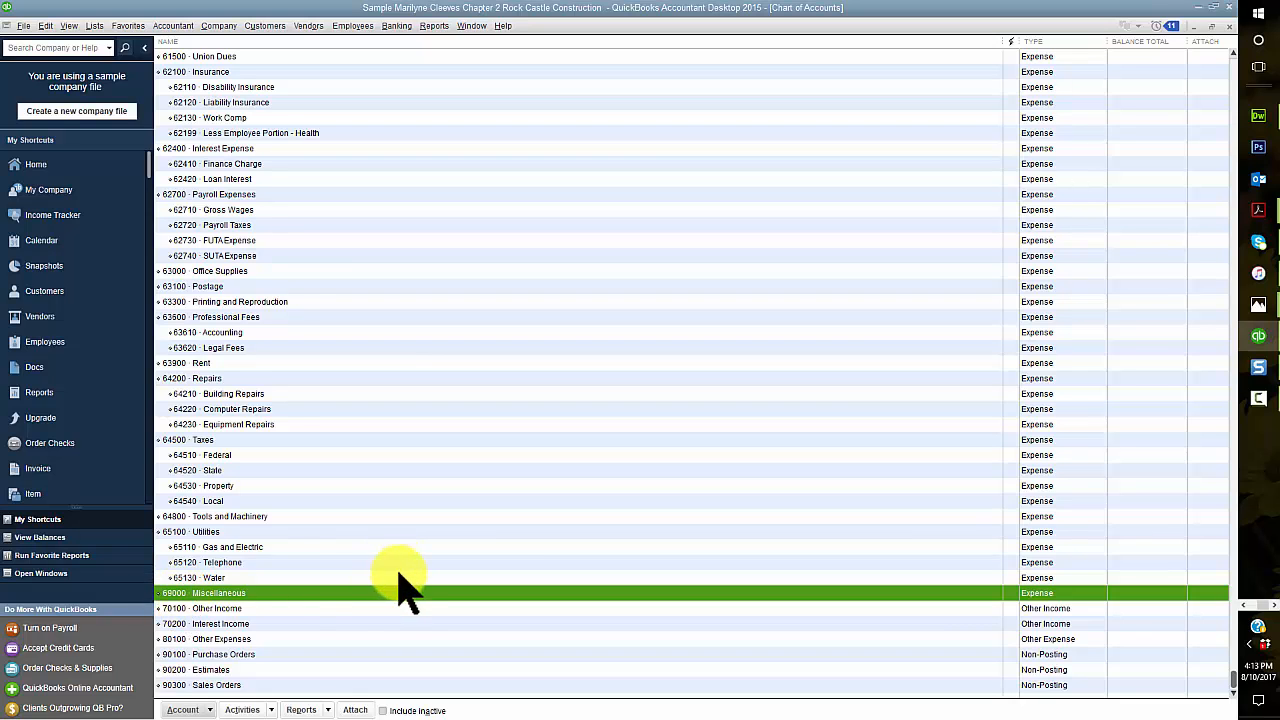
Step: Examine the income accounts from 40100 to 40530 and the cost of goods sold accounts from 50100 to 54599
{"action": "scroll", "coordinate": [300, 590], "scroll_direction": "up", "scroll_amount": 4}
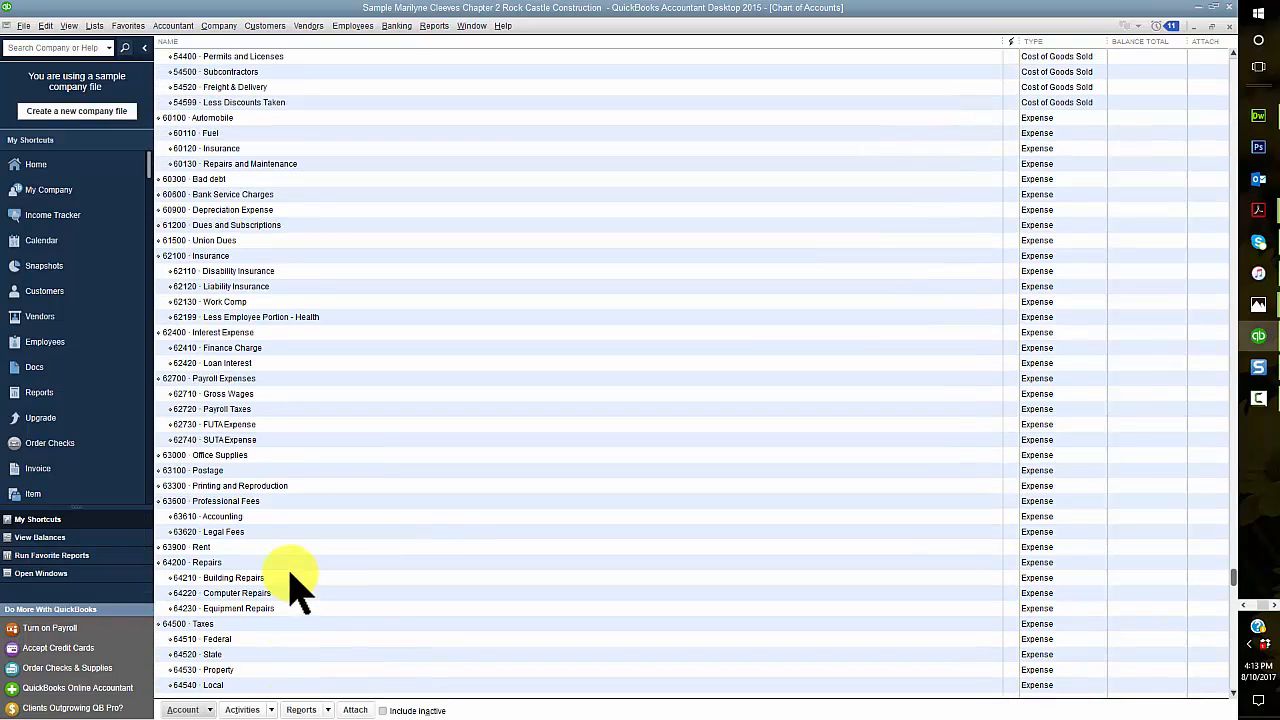
{"action": "scroll", "coordinate": [300, 590], "scroll_direction": "up", "scroll_amount": 7}
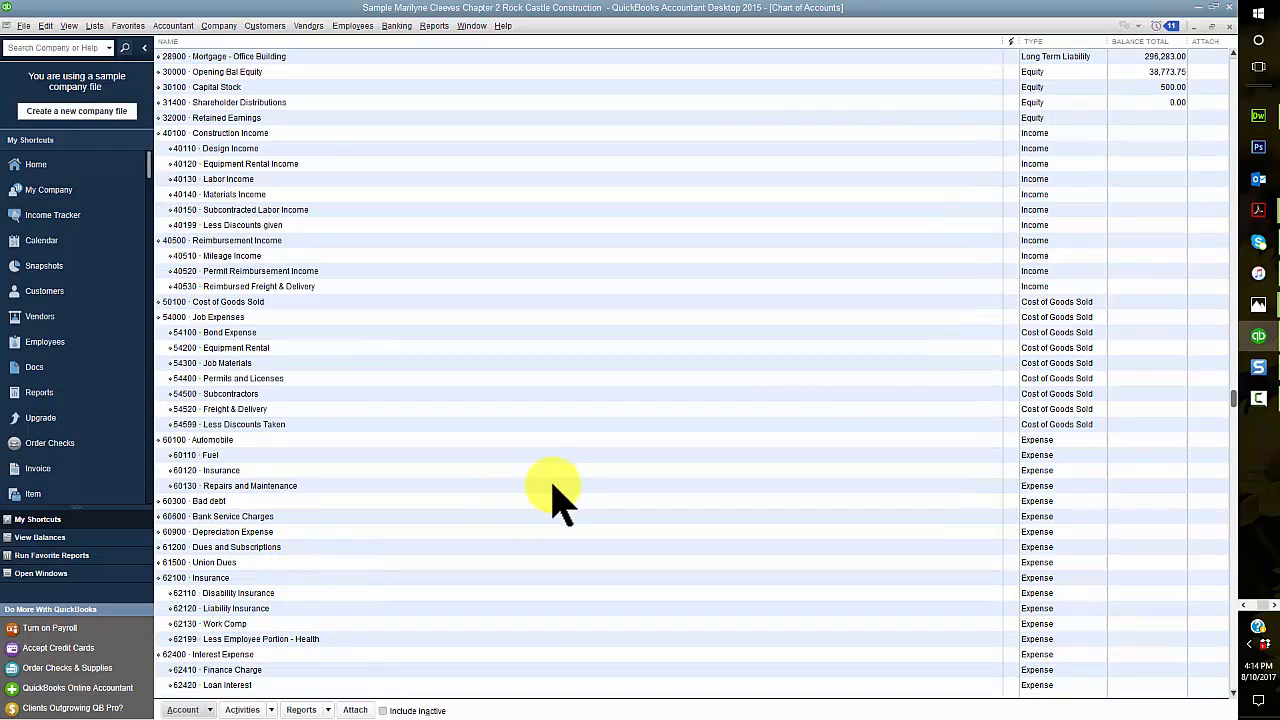
{"action": "left_click", "coordinate": [1032, 133]}
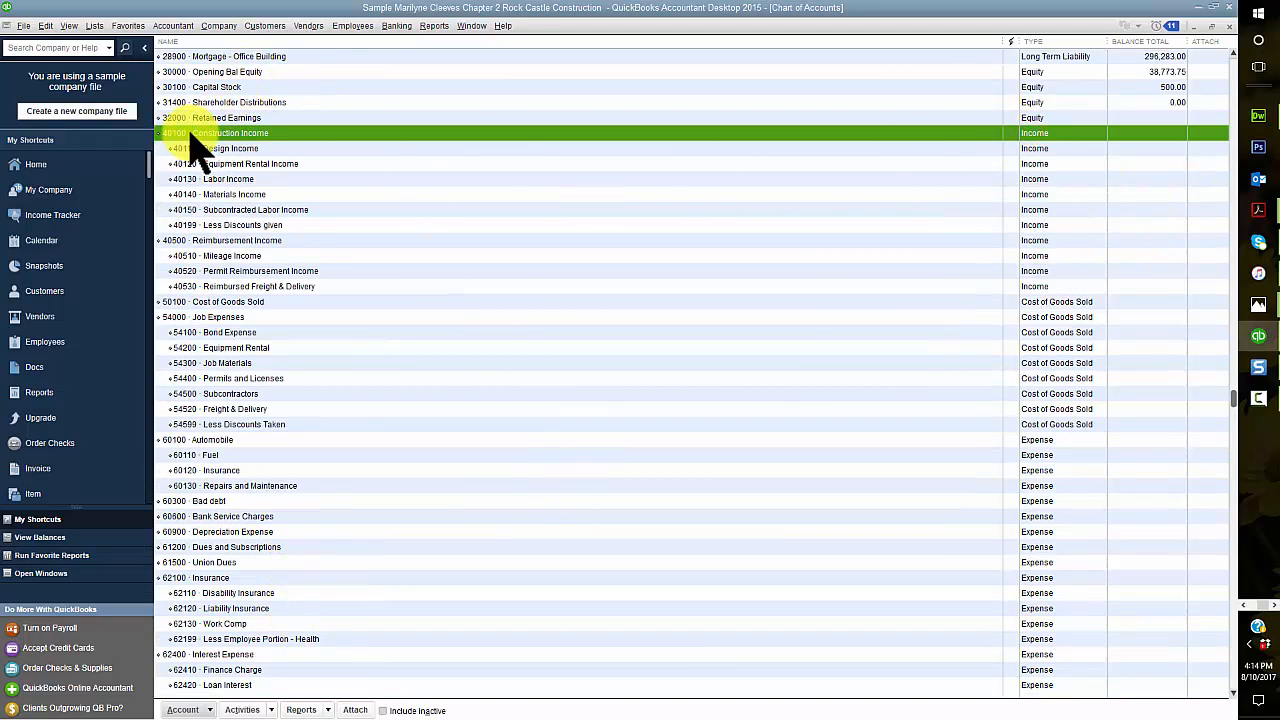
{"action": "left_click", "coordinate": [190, 284]}
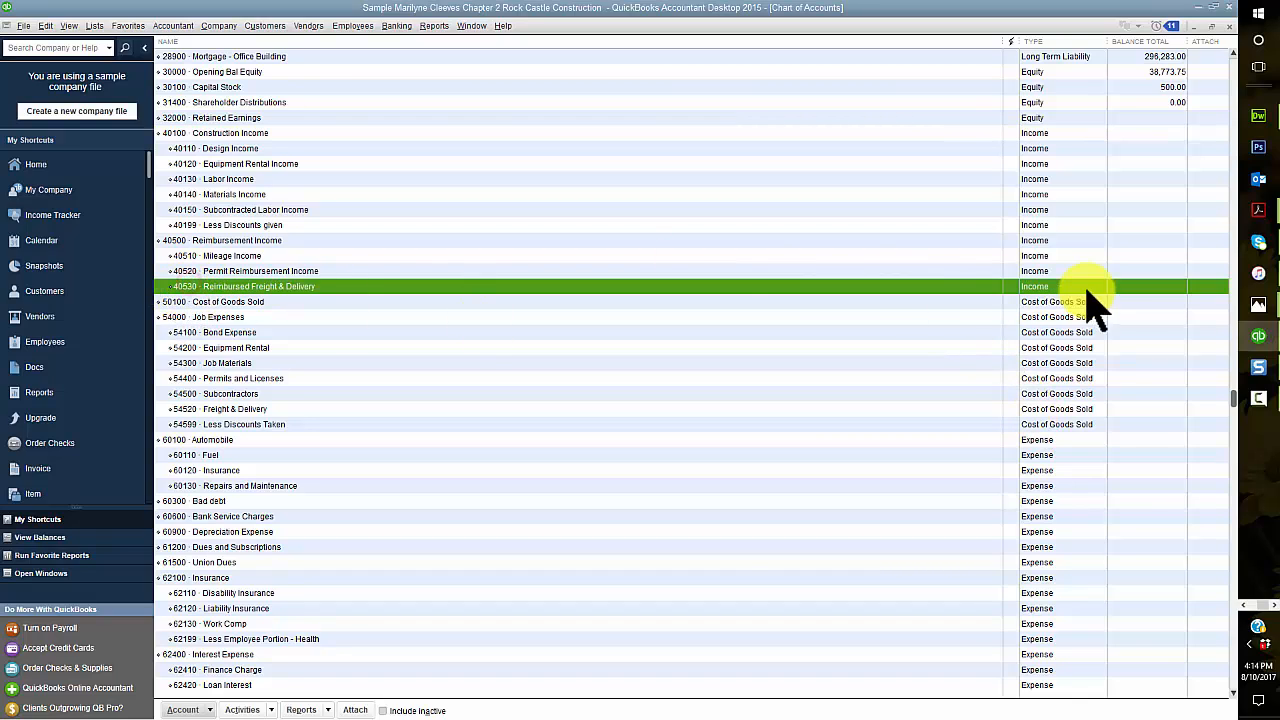
{"action": "left_click", "coordinate": [222, 302]}
{"action": "left_click", "coordinate": [252, 424]}
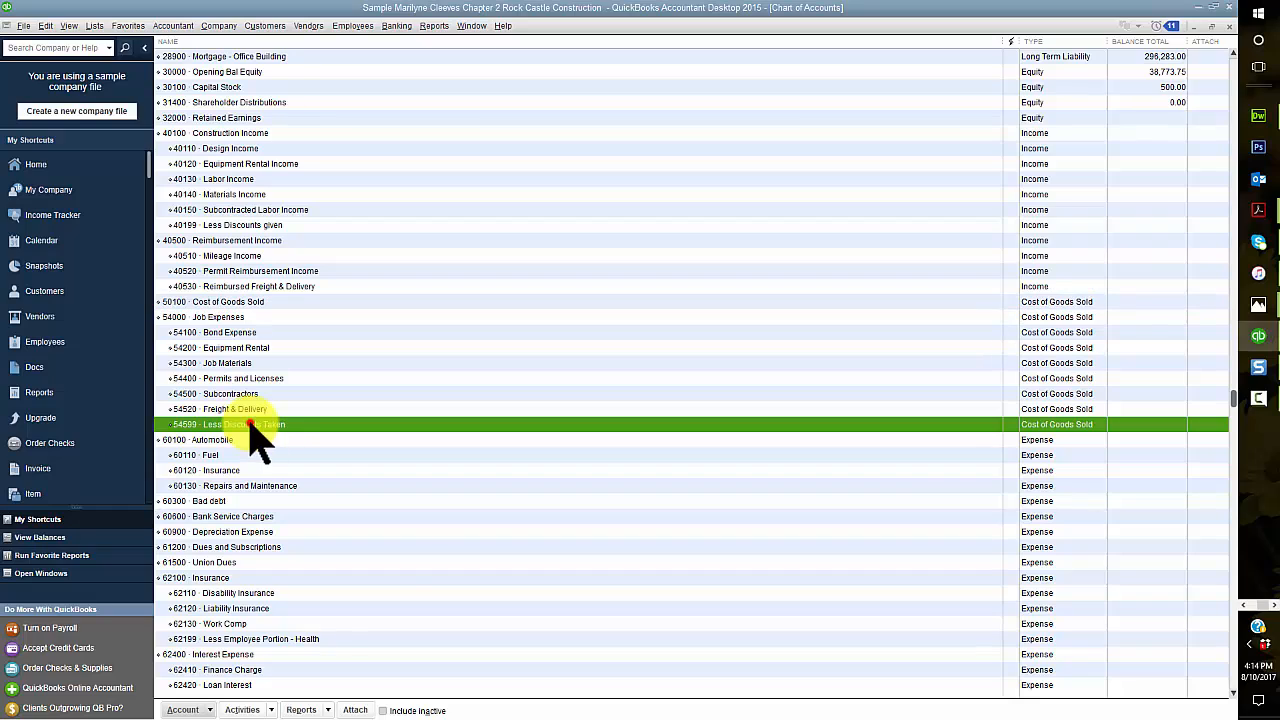
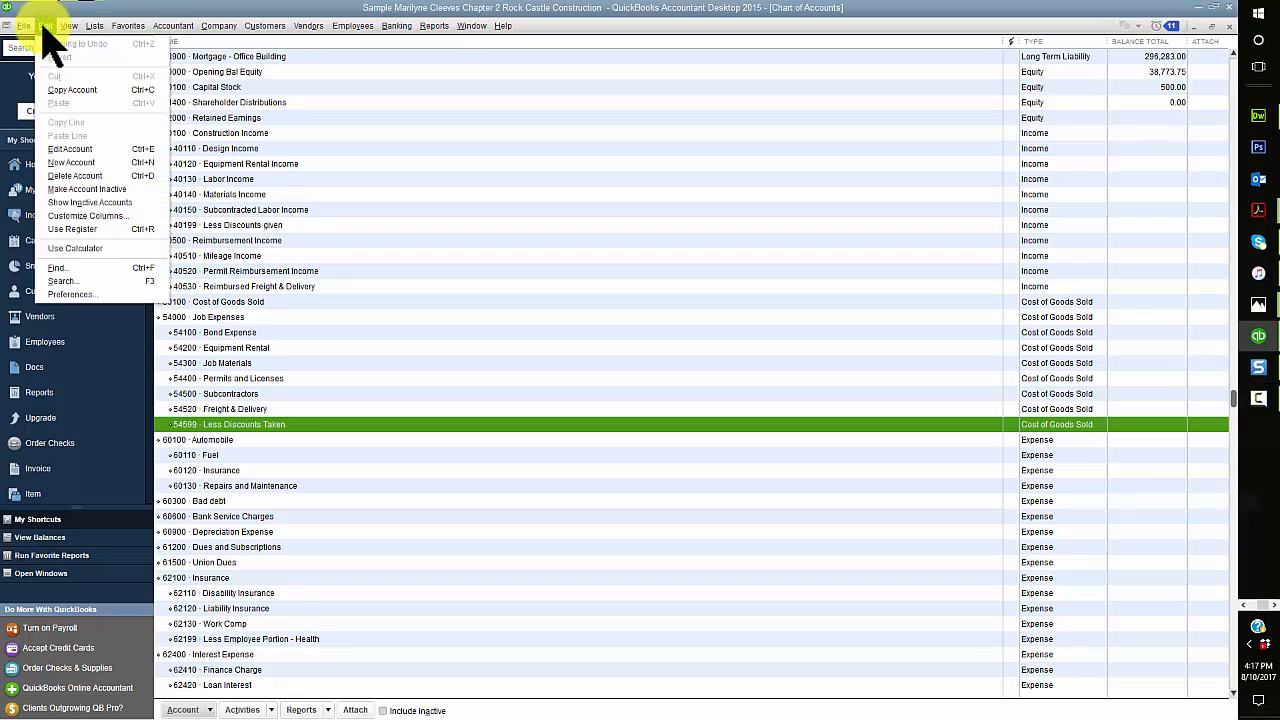
Step: Turn off the use of account numbers in the company accounting preferences
{"action": "left_click", "coordinate": [93, 294]}
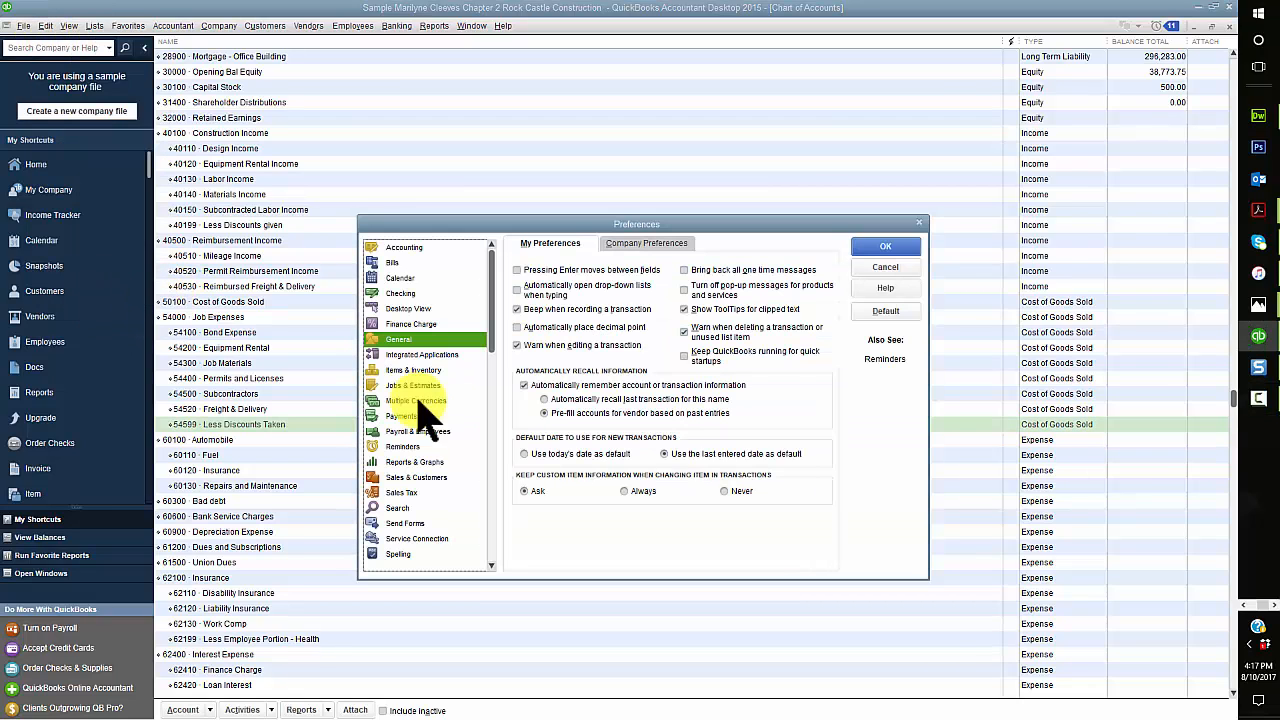
{"action": "left_click", "coordinate": [398, 248]}
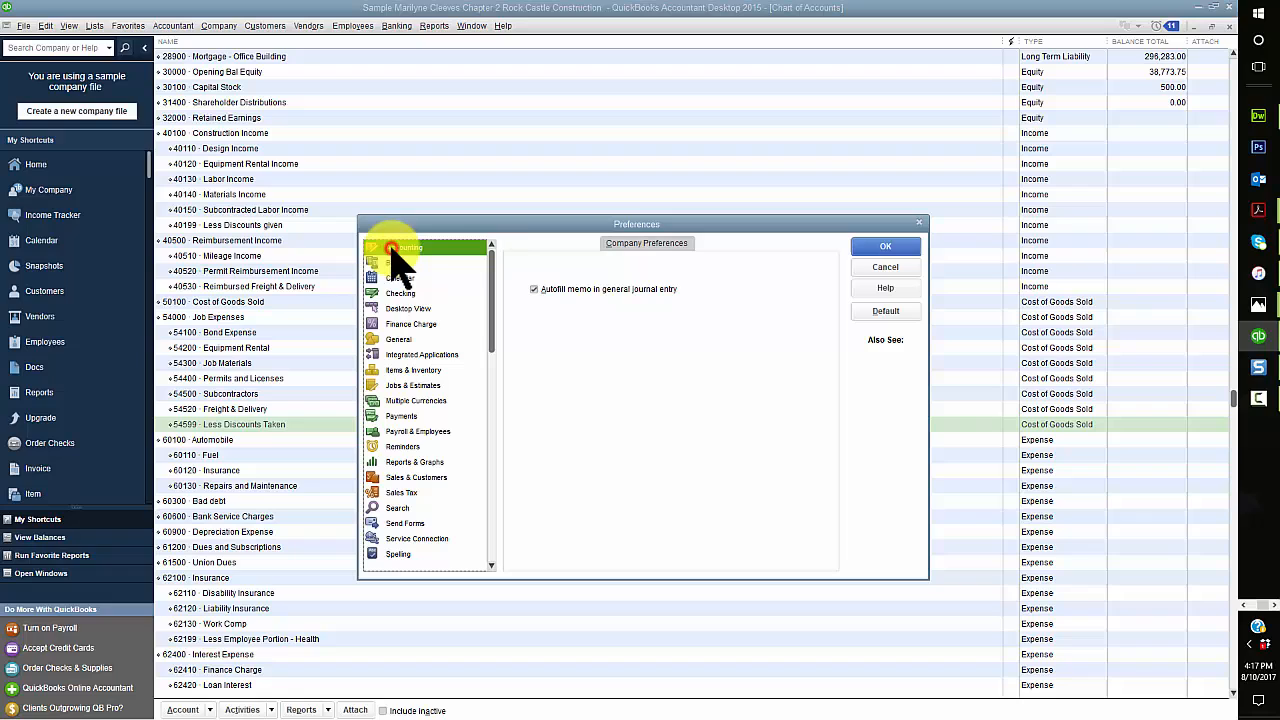
{"action": "left_click", "coordinate": [668, 248]}
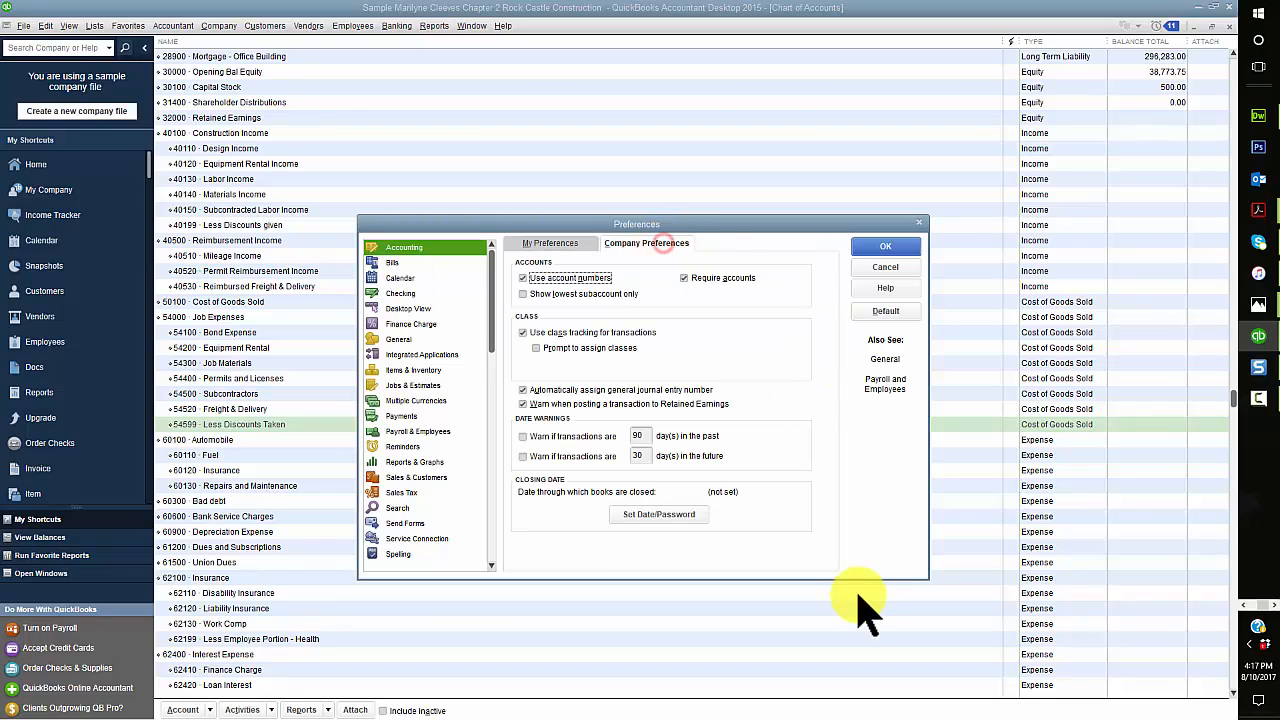
{"action": "left_click", "coordinate": [524, 279]}
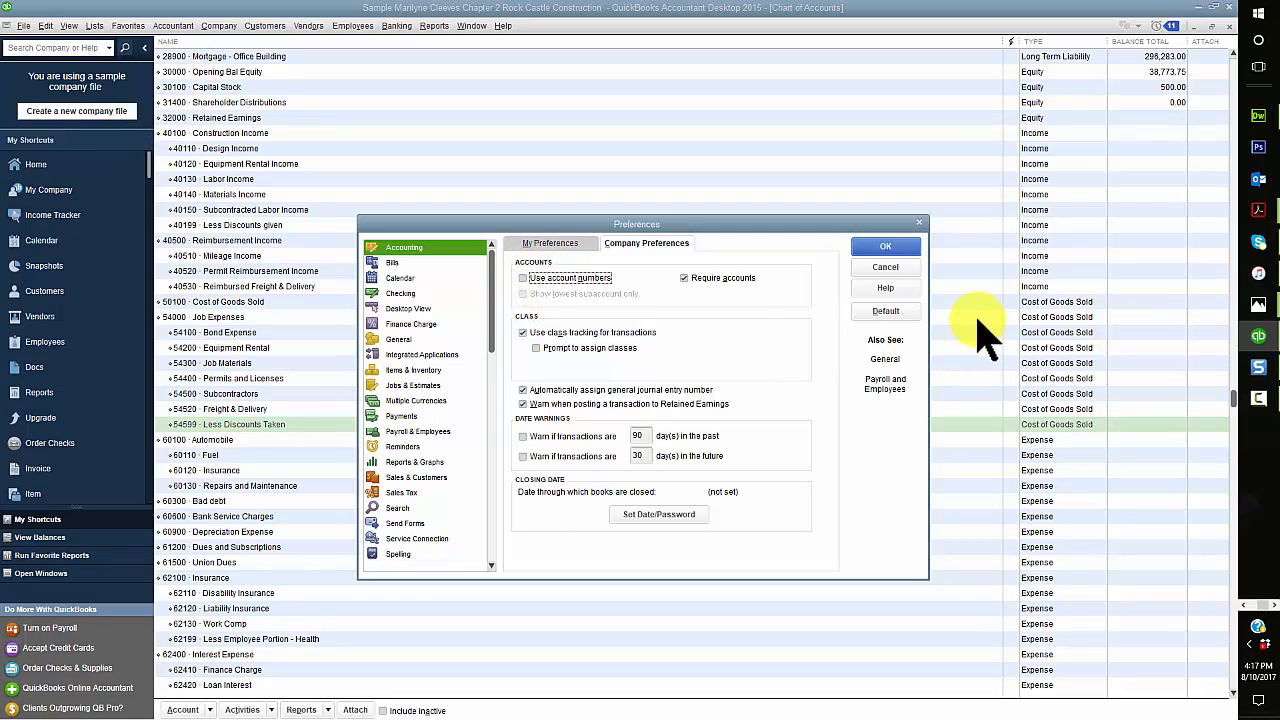
{"action": "left_click", "coordinate": [884, 246]}
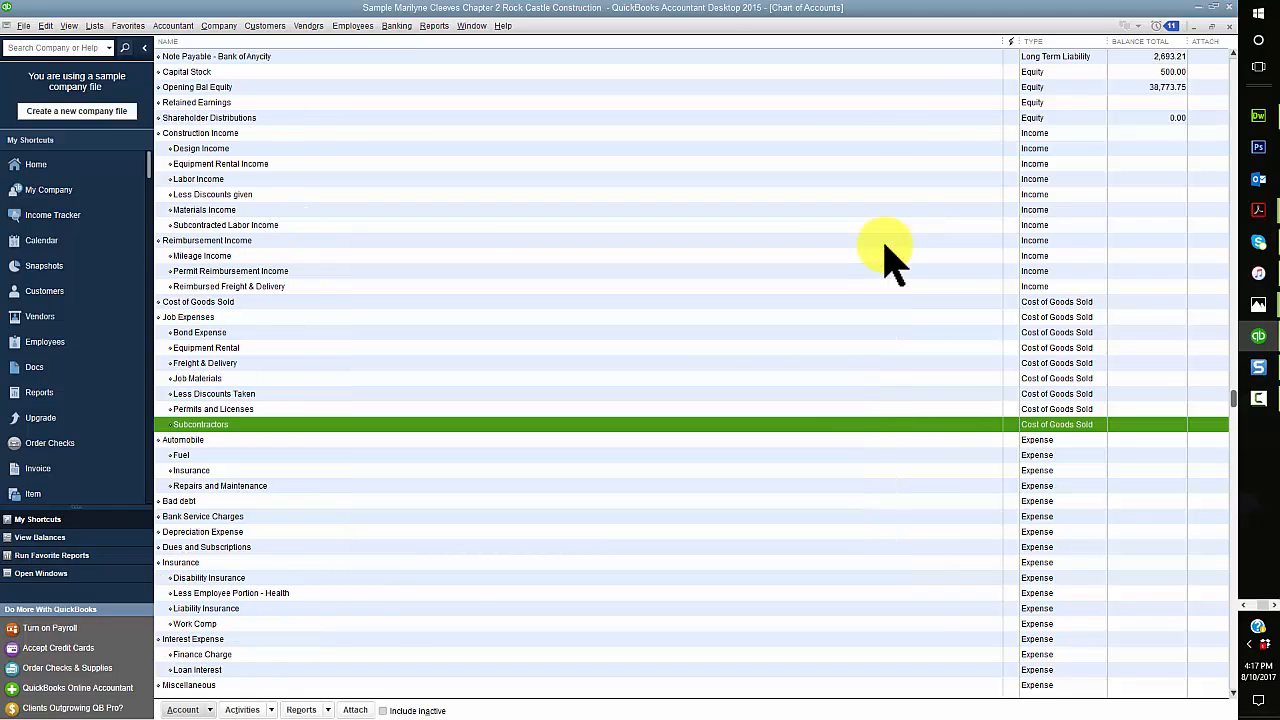
Step: Turn account numbers back on in the company accounting preferences
{"action": "left_click", "coordinate": [45, 24]}
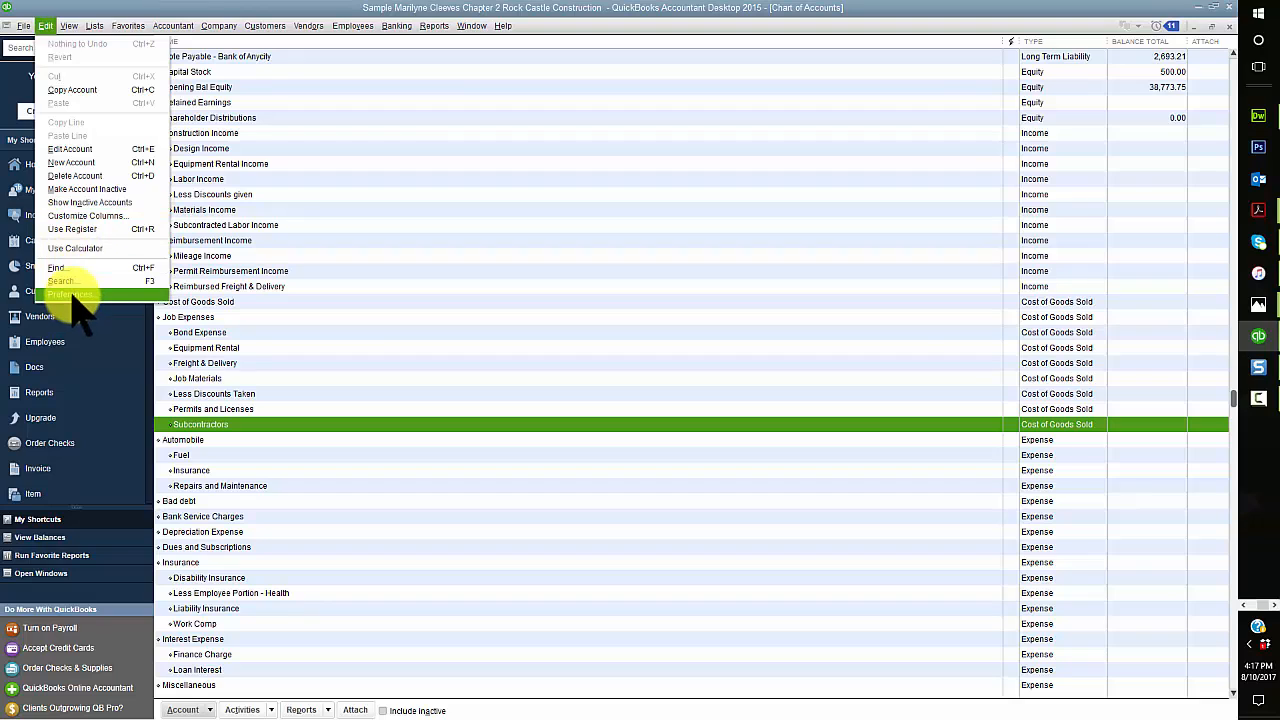
{"action": "left_click", "coordinate": [72, 292]}
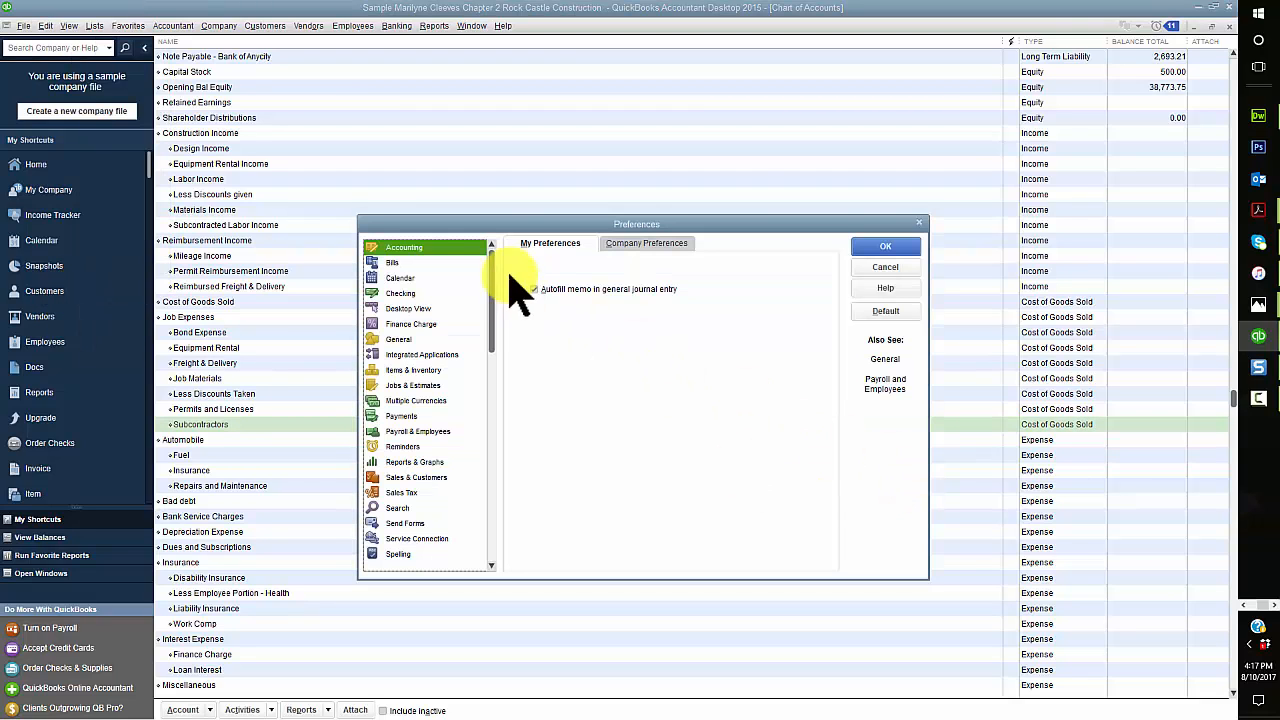
{"action": "left_click", "coordinate": [636, 241]}
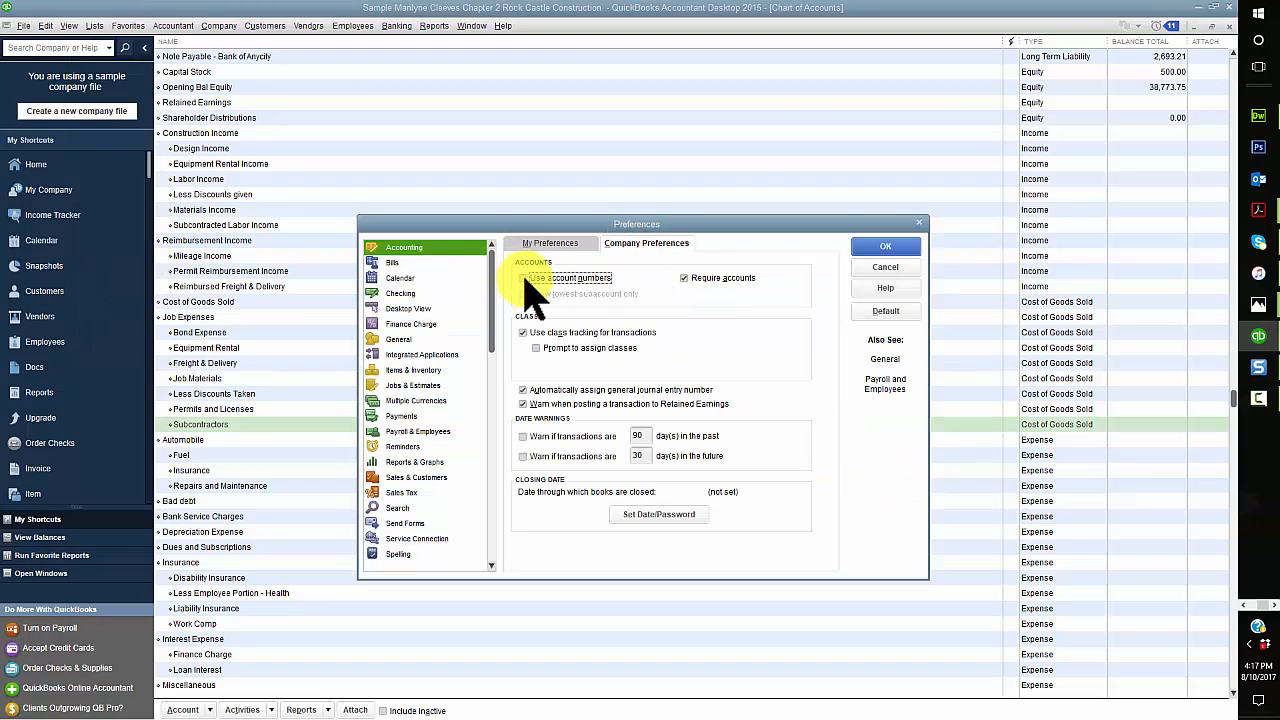
{"action": "left_click", "coordinate": [522, 277]}
{"action": "left_click", "coordinate": [884, 245]}
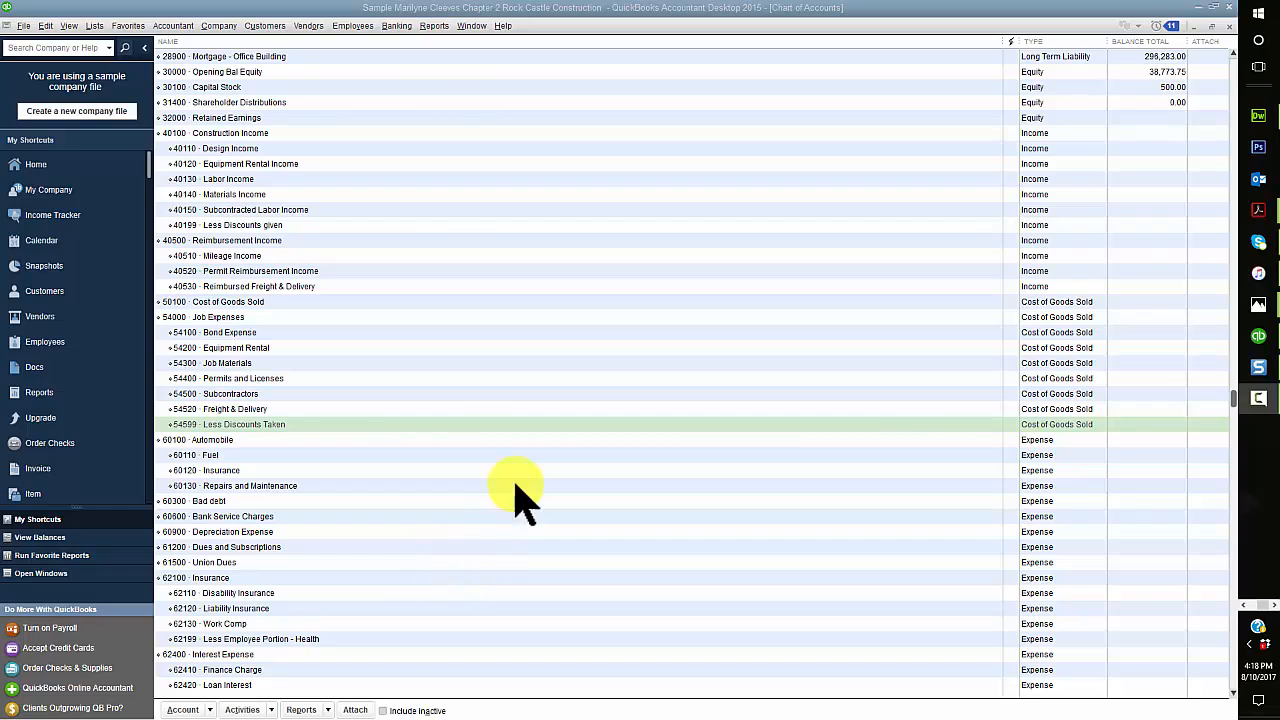
Step: Start a new account of type Expense and give it the number 60400
{"action": "left_click", "coordinate": [212, 712]}
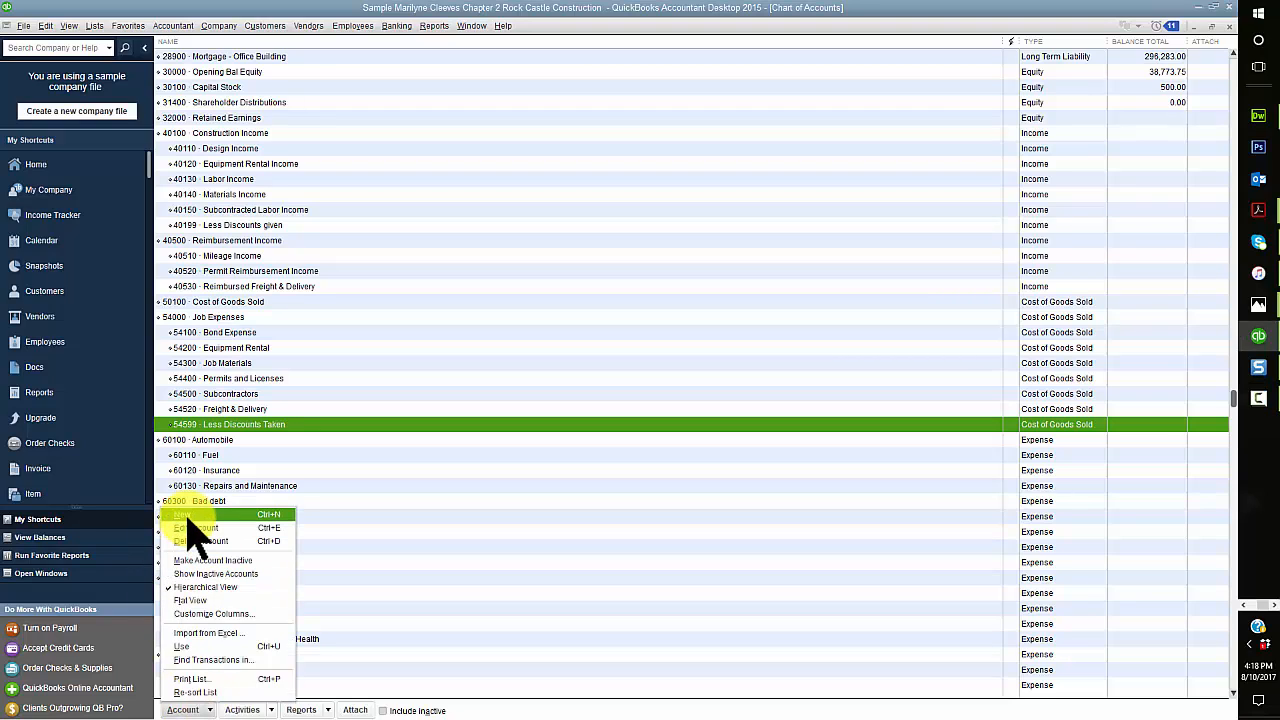
{"action": "left_click", "coordinate": [187, 517]}
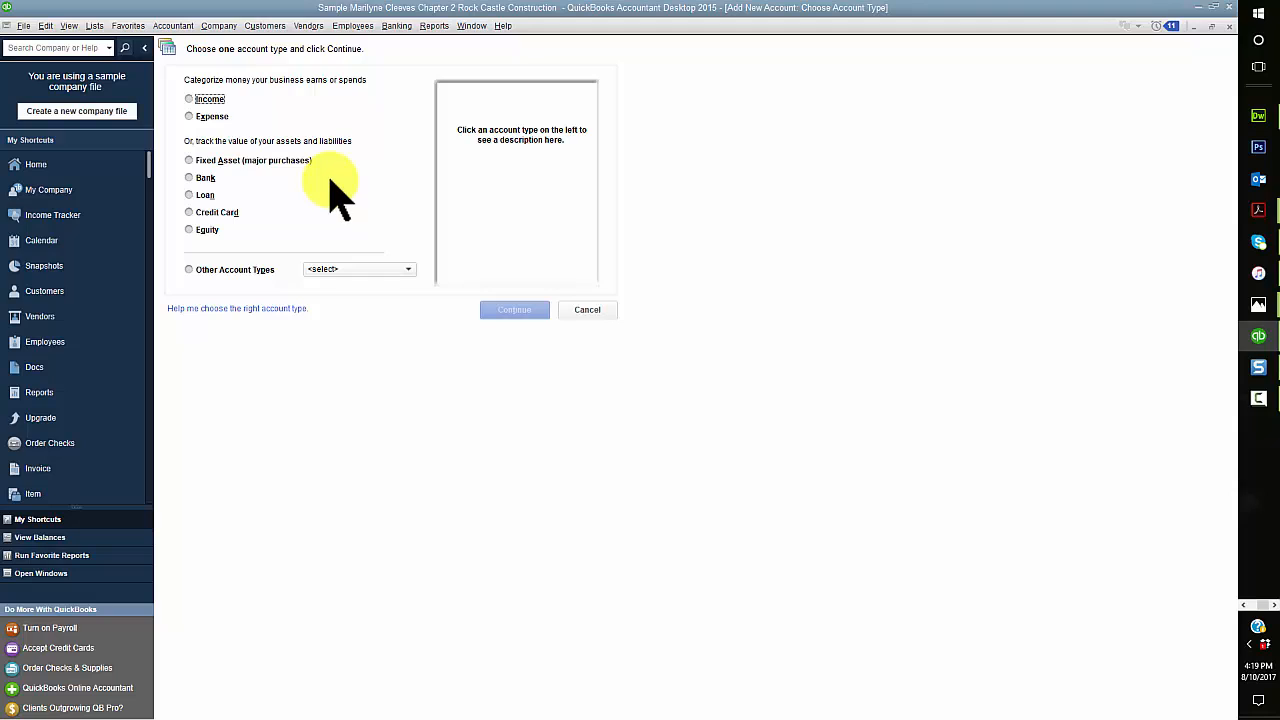
{"action": "left_click", "coordinate": [189, 116]}
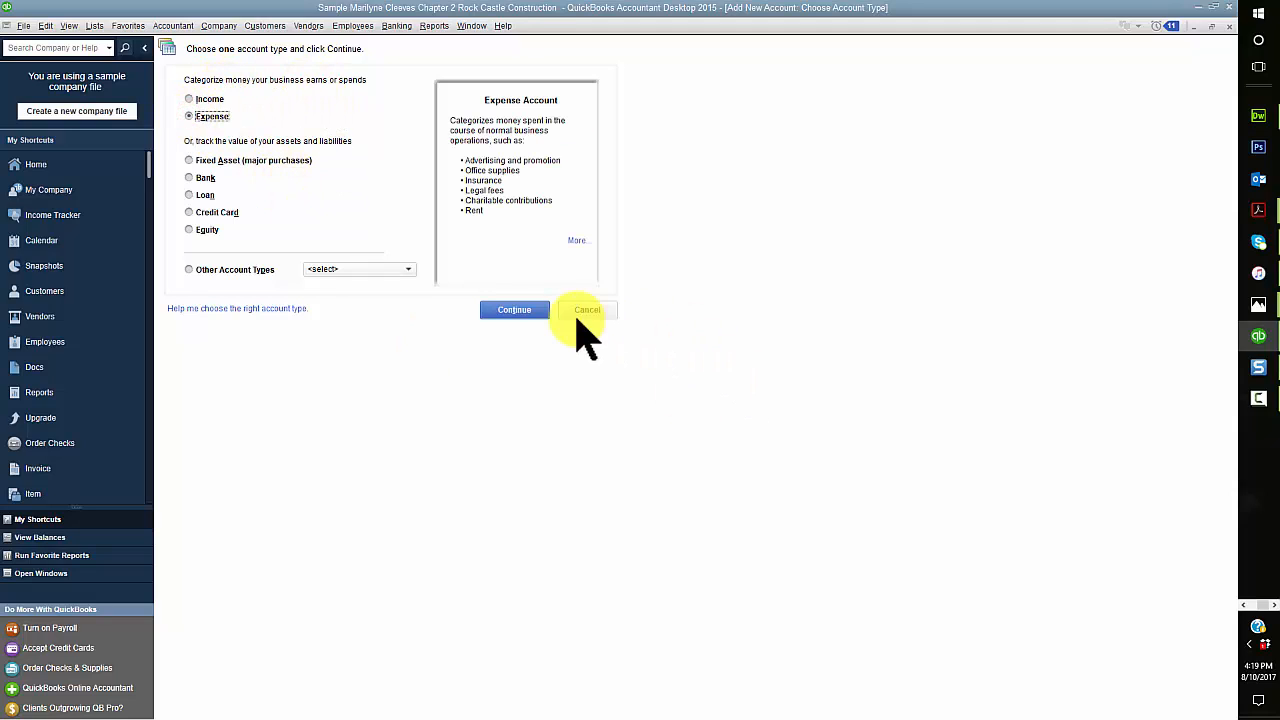
{"action": "left_click", "coordinate": [528, 306]}
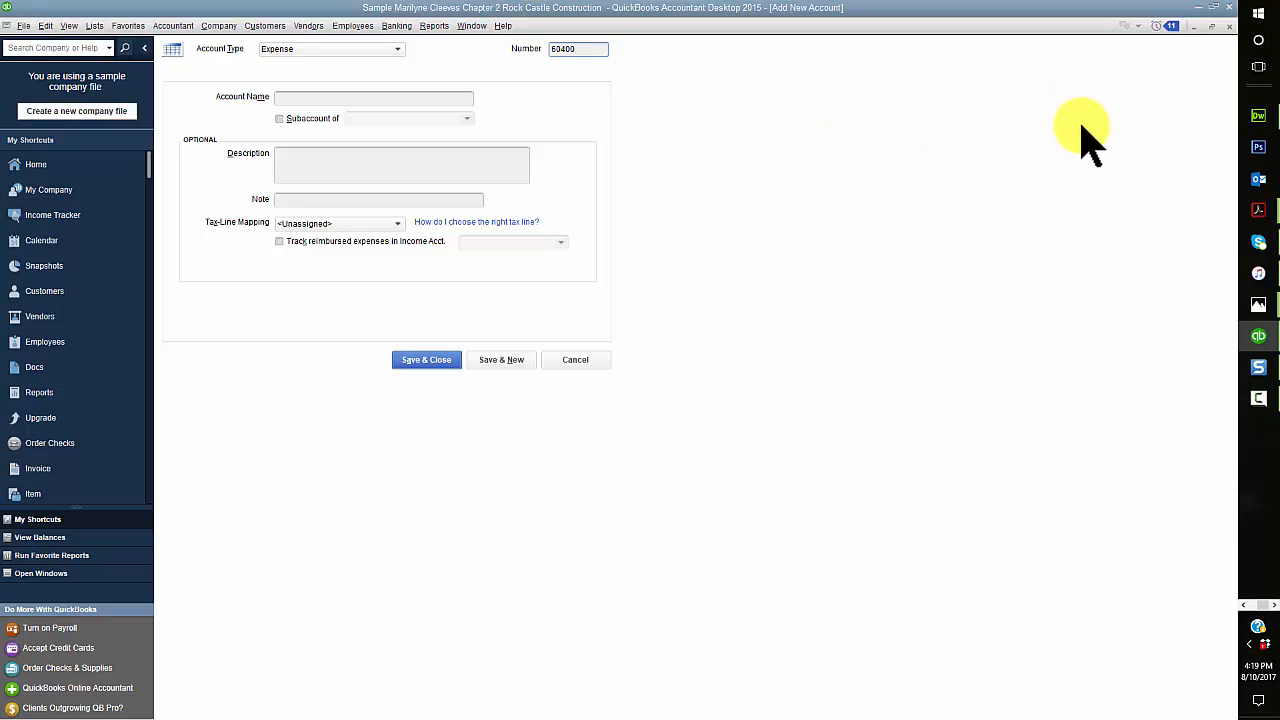
Step: Name the account Advertising Expense, map it to the Deductions: Advertising tax line, and save it with another blank account opened
{"action": "left_click", "coordinate": [330, 98]}
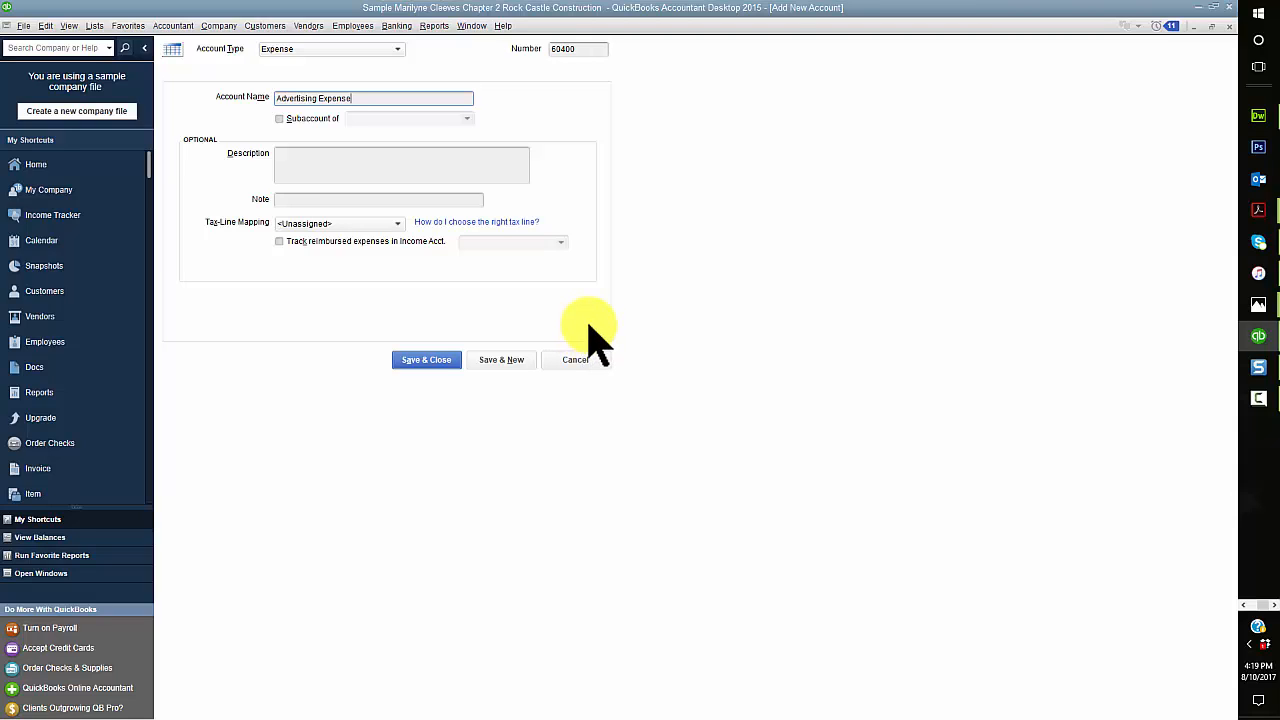
{"action": "left_click", "coordinate": [385, 223]}
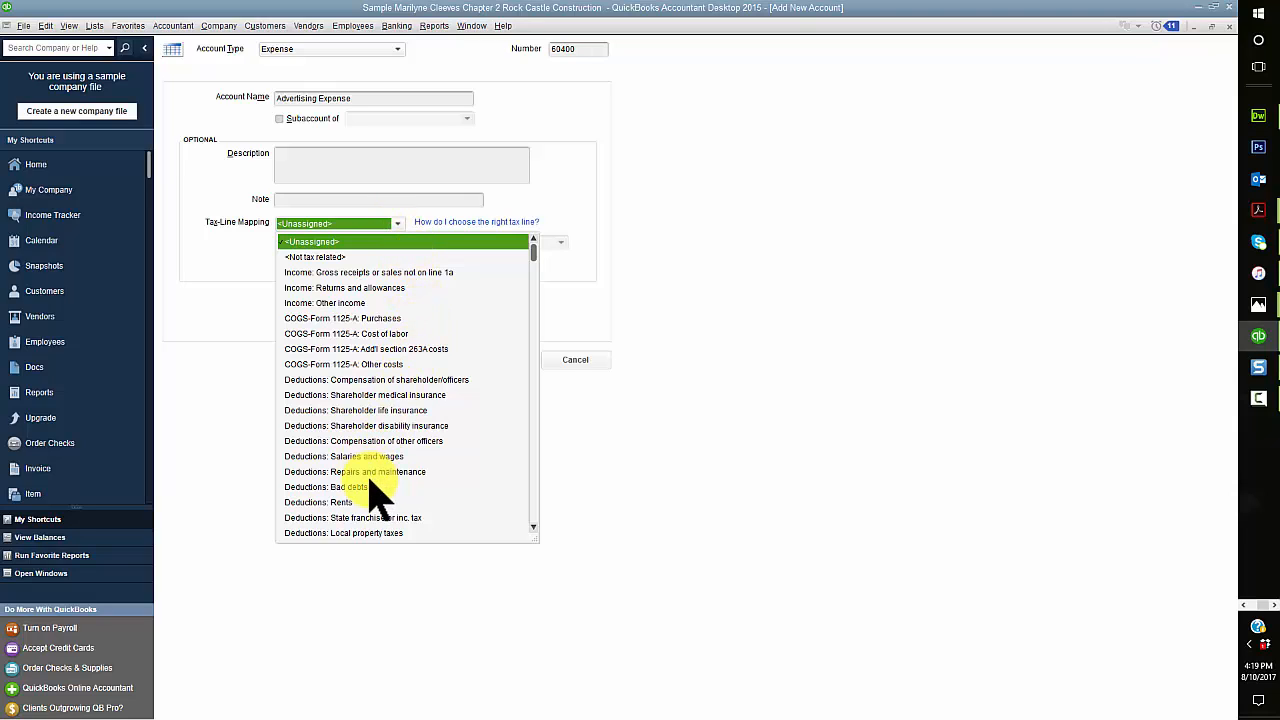
{"action": "scroll", "coordinate": [375, 488], "scroll_direction": "down", "scroll_amount": 2}
{"action": "left_click", "coordinate": [350, 532]}
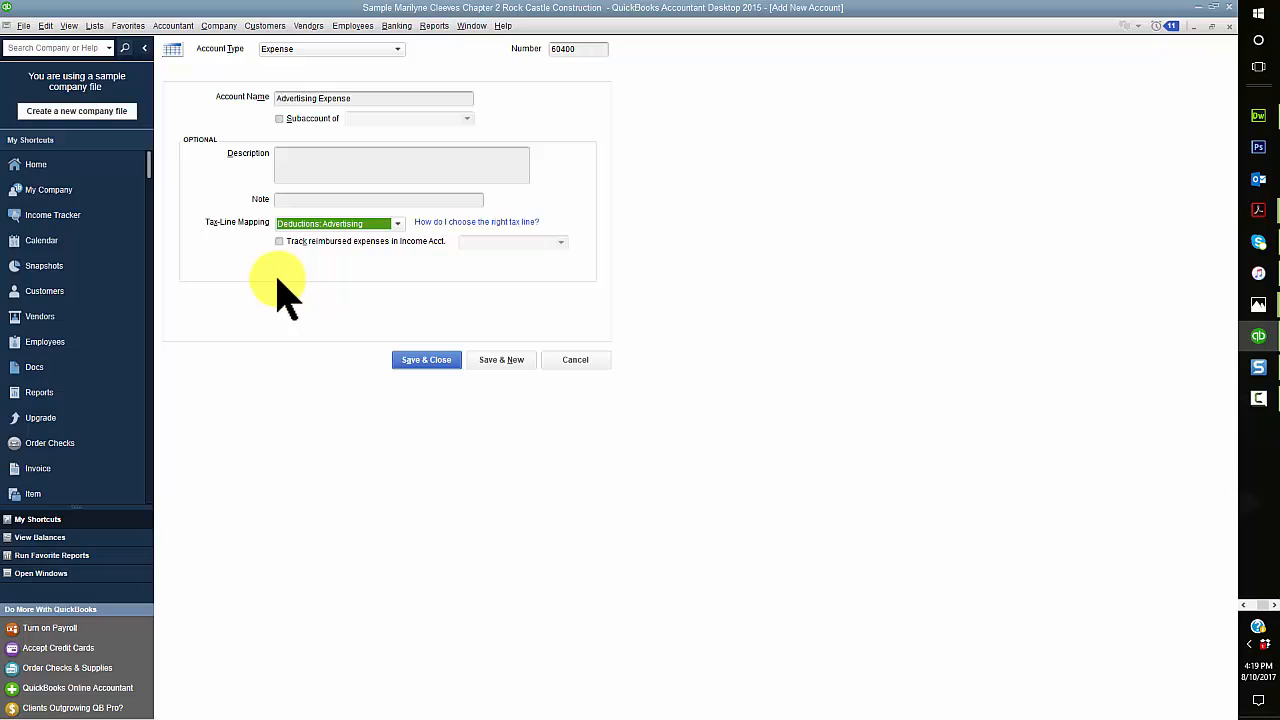
{"action": "left_click", "coordinate": [428, 362]}
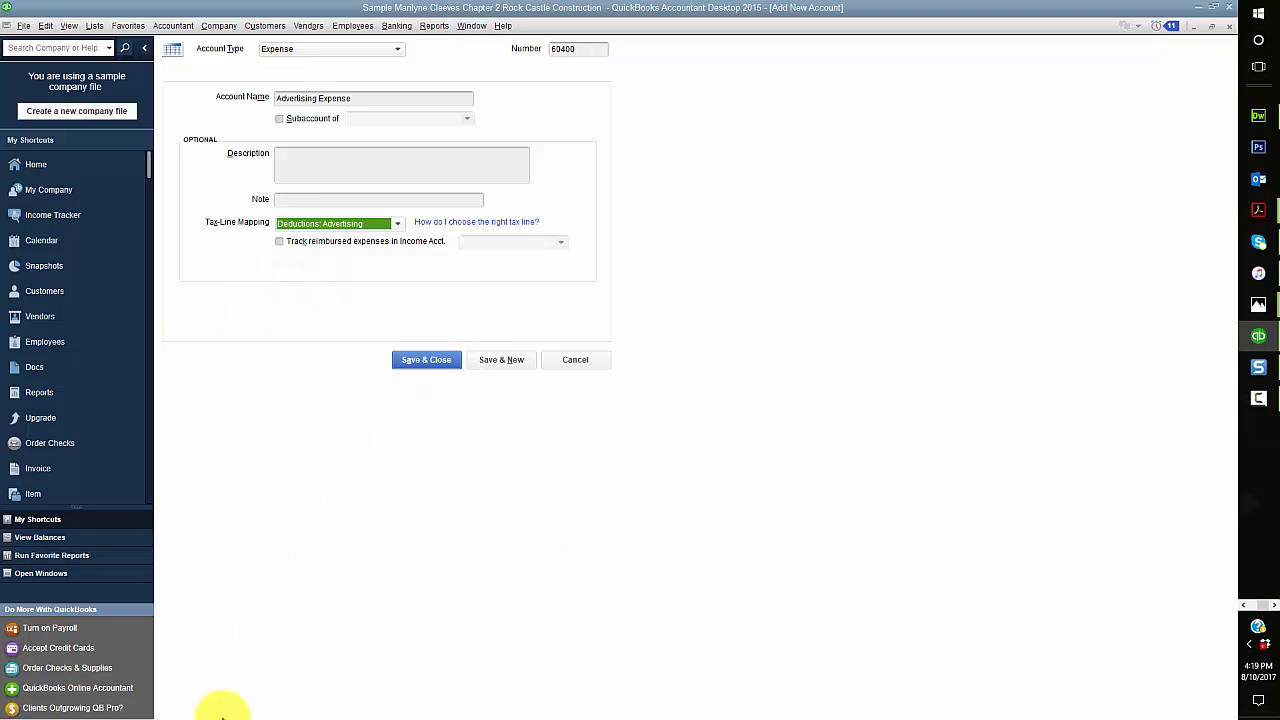
{"action": "left_click", "coordinate": [507, 362]}
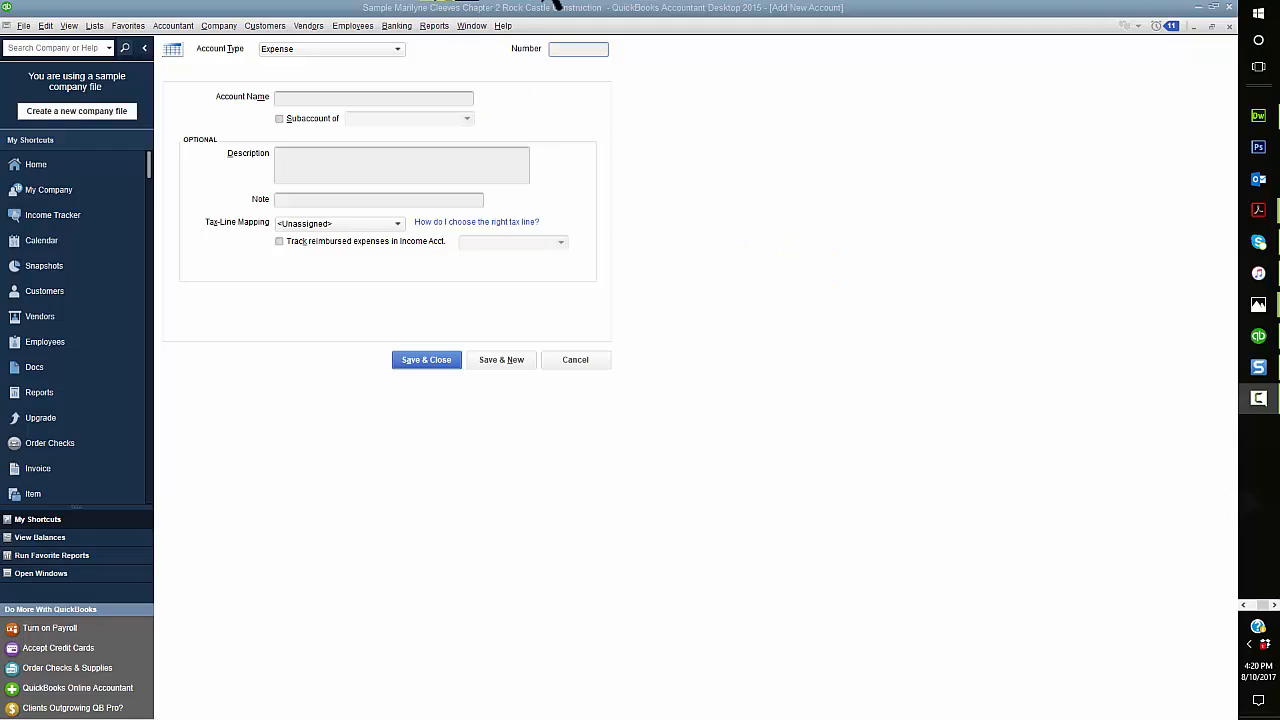
Step: Fill in a new expense account with number 60100 and name Automobile, and discard it without saving
{"action": "left_click", "coordinate": [587, 49]}
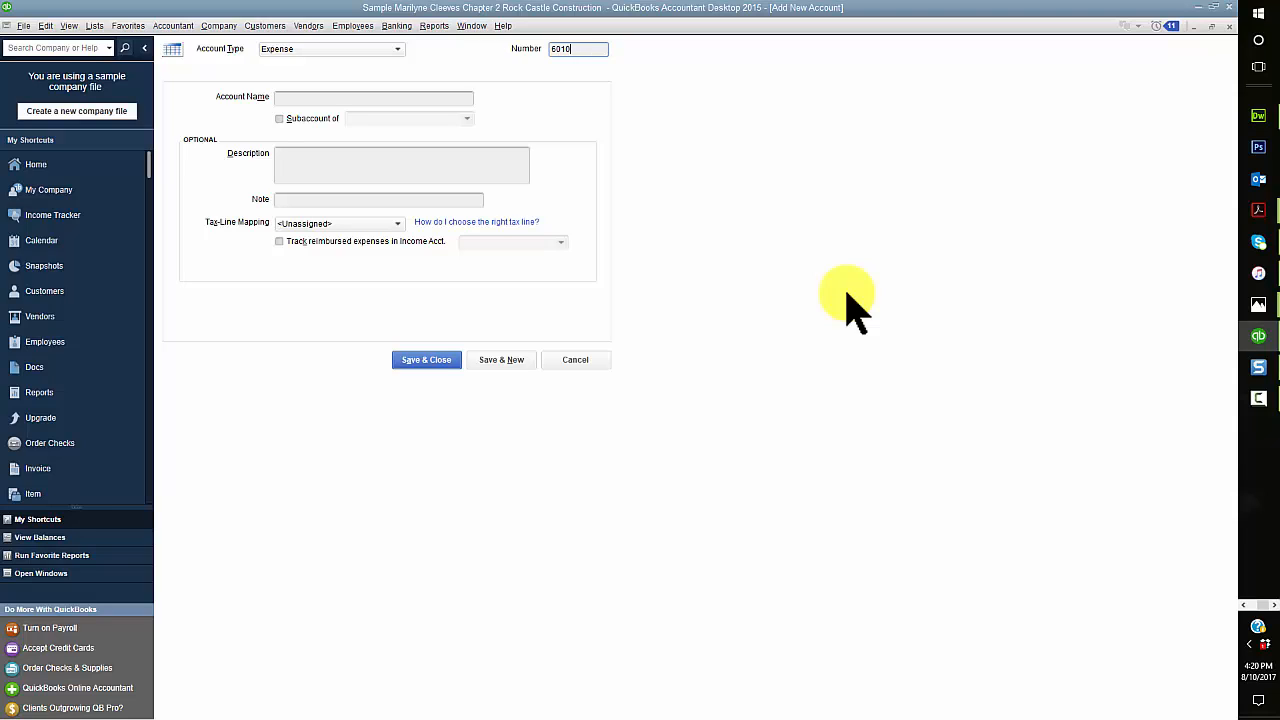
{"action": "left_click", "coordinate": [288, 98]}
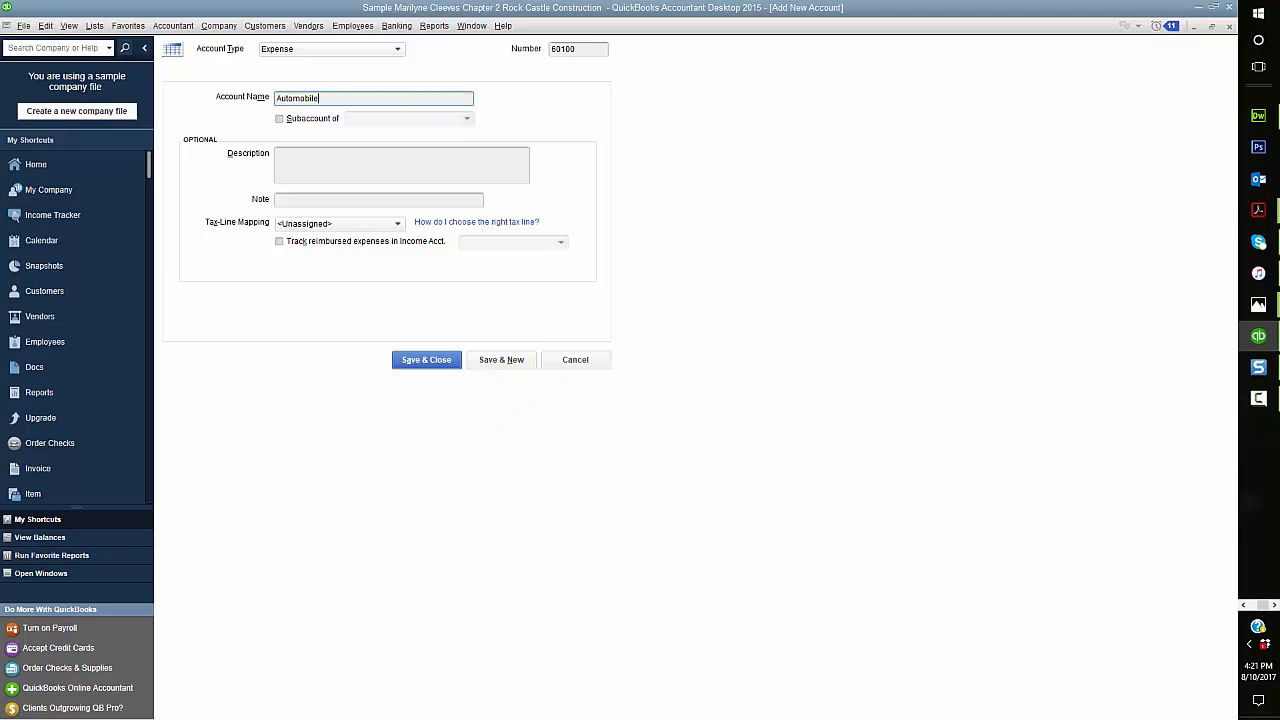
{"action": "key", "text": "shift+Tab"}
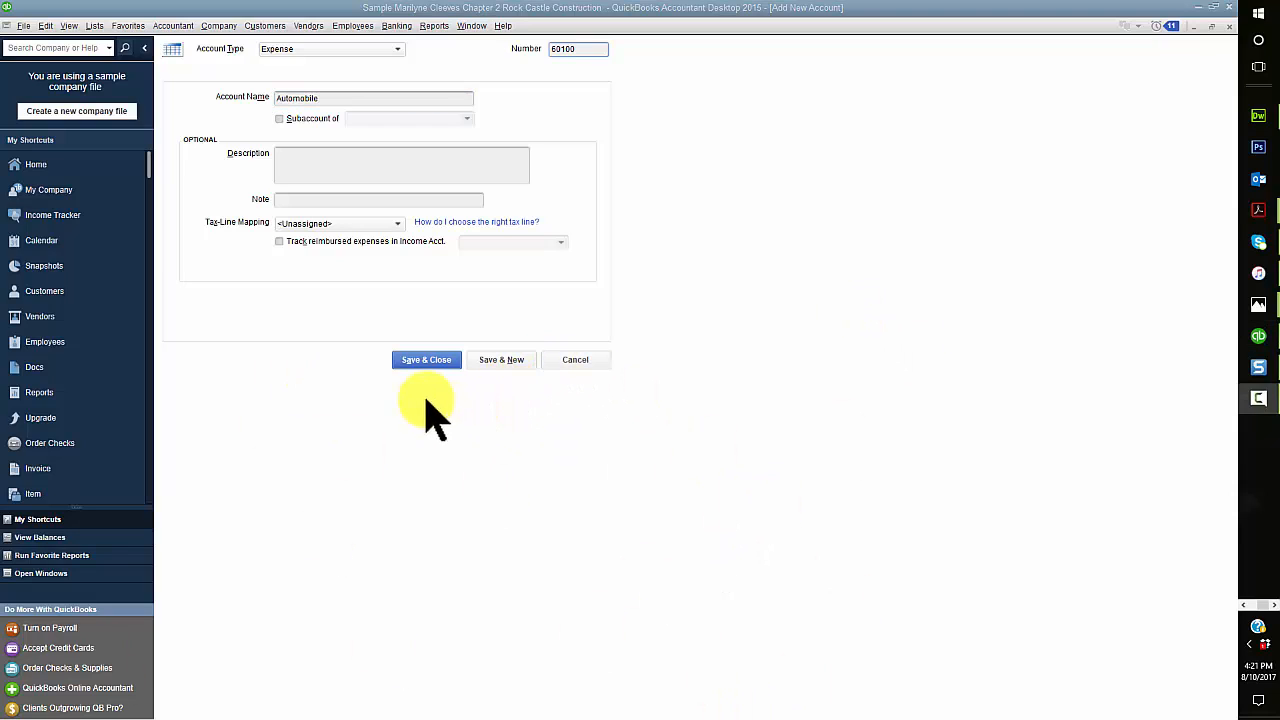
{"action": "left_click", "coordinate": [585, 360]}
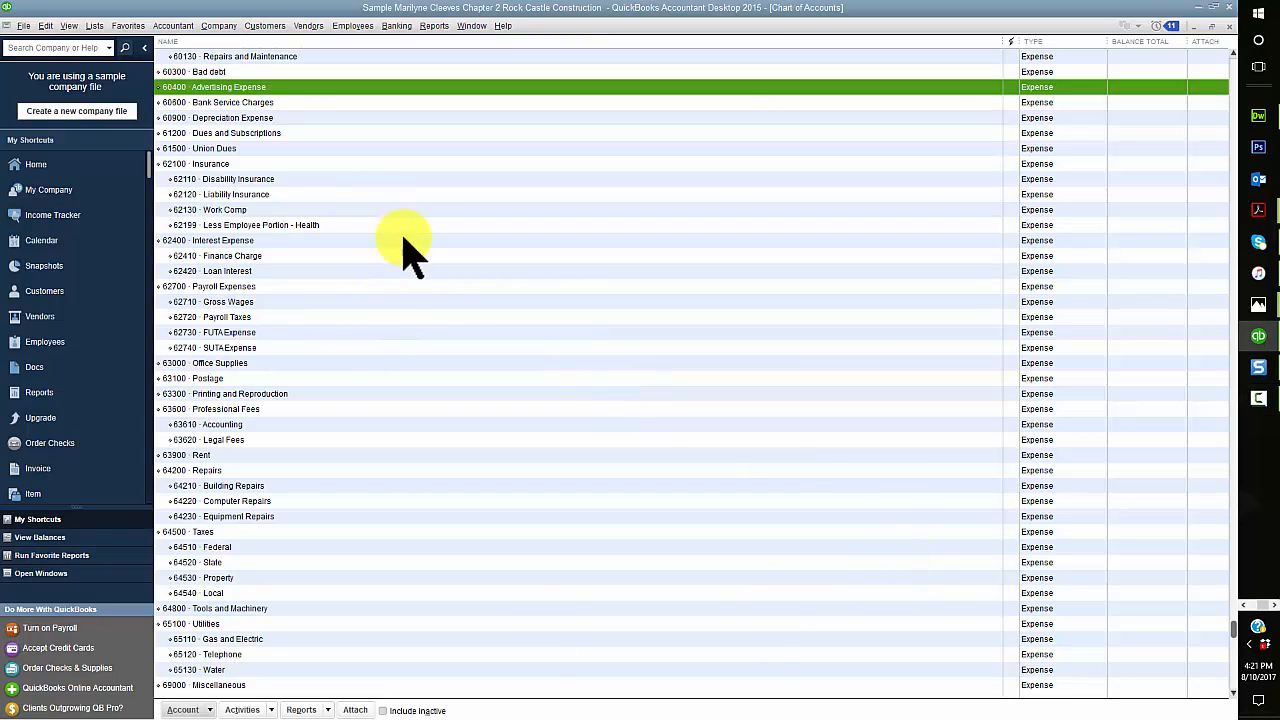
Step: Open the 60110 Fuel subaccount of Automobile for editing, examine its details, and close it
{"action": "scroll", "coordinate": [400, 290], "scroll_direction": "up", "scroll_amount": 3}
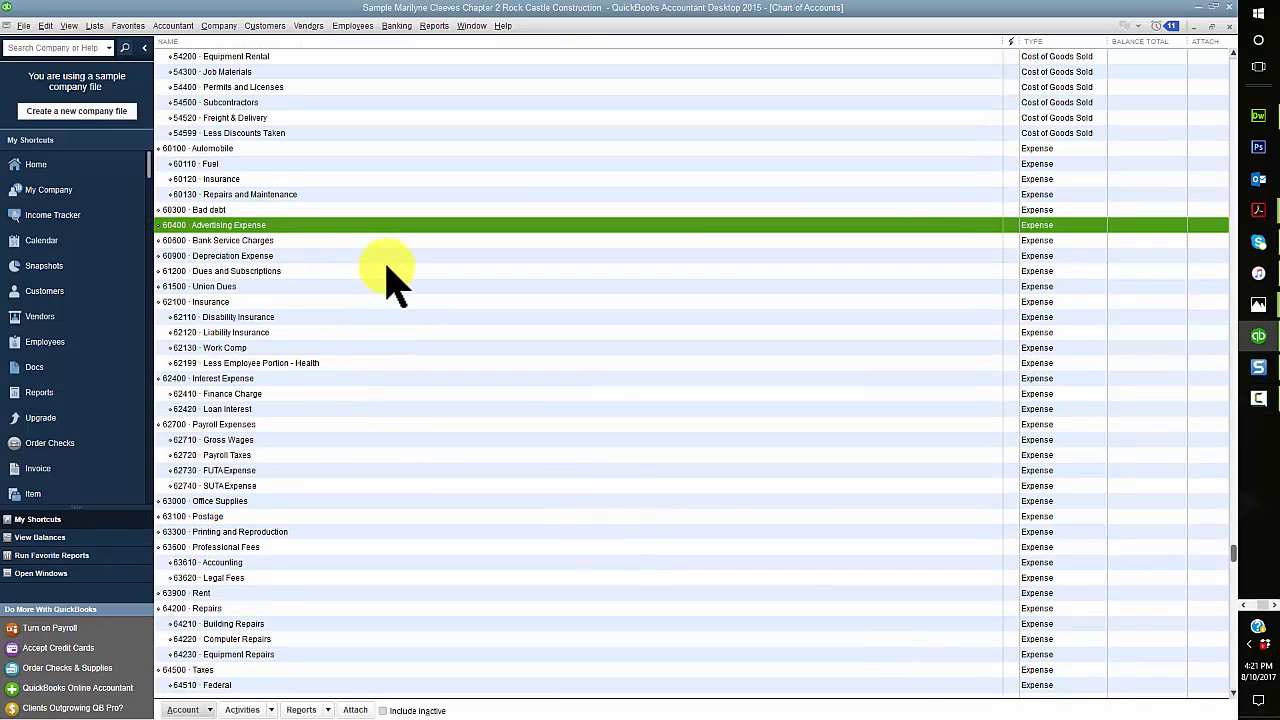
{"action": "left_click", "coordinate": [178, 149]}
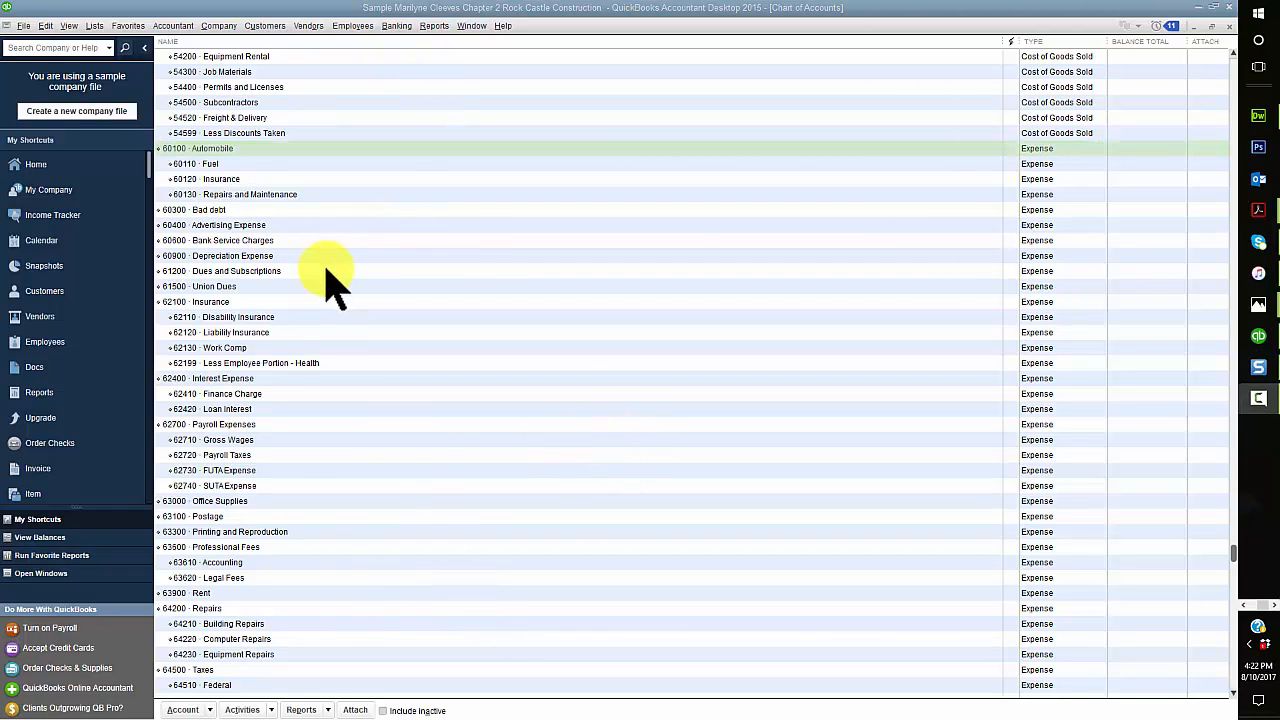
{"action": "left_click", "coordinate": [210, 164]}
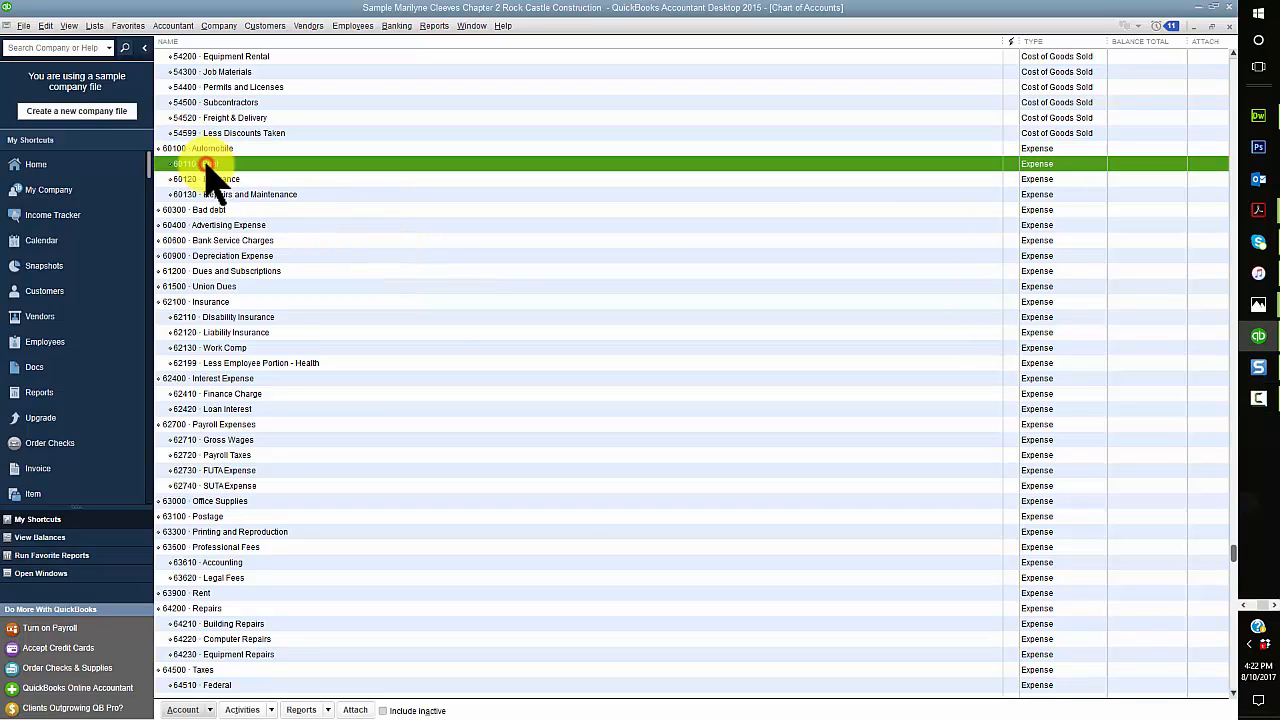
{"action": "left_click", "coordinate": [213, 710]}
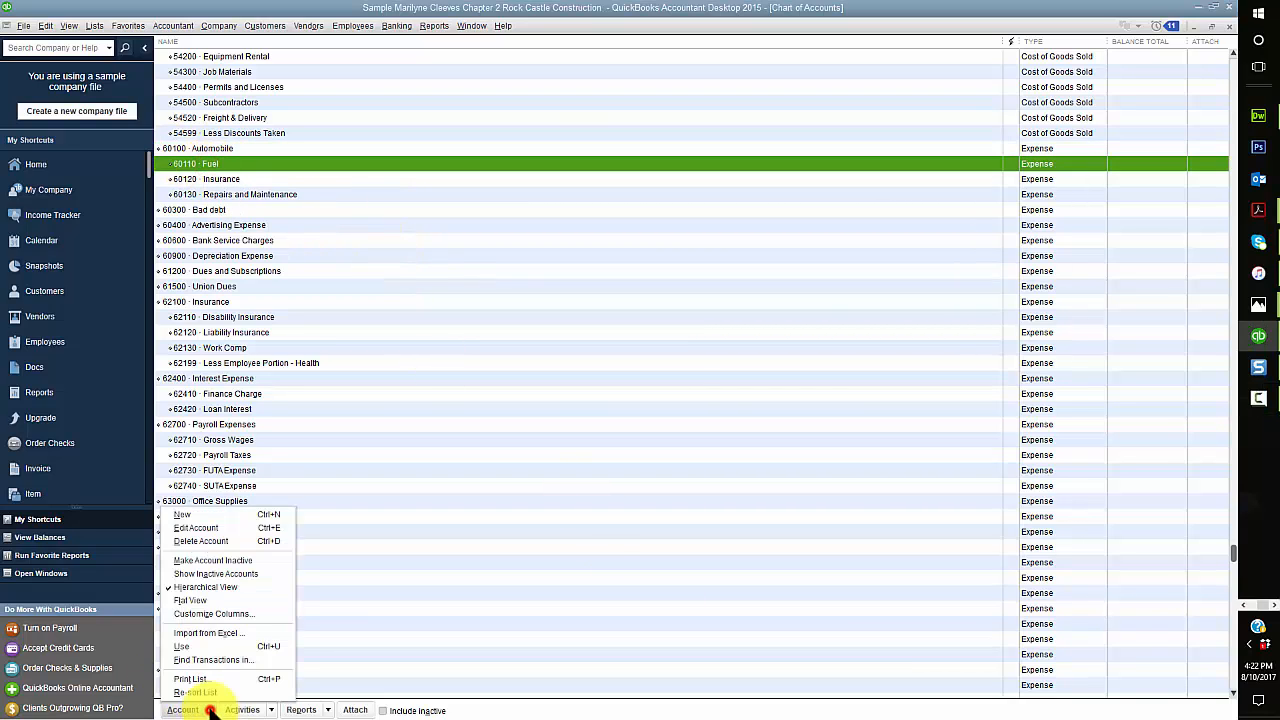
{"action": "left_click", "coordinate": [207, 528]}
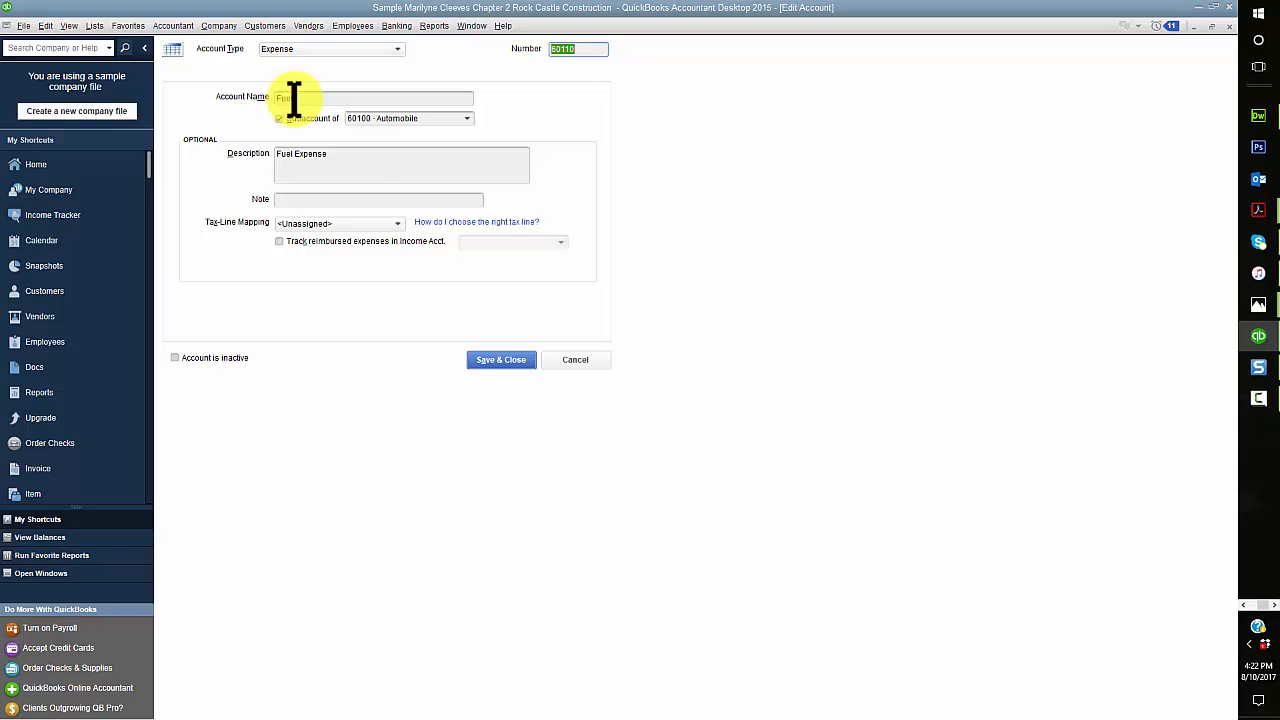
{"action": "left_click", "coordinate": [515, 360]}
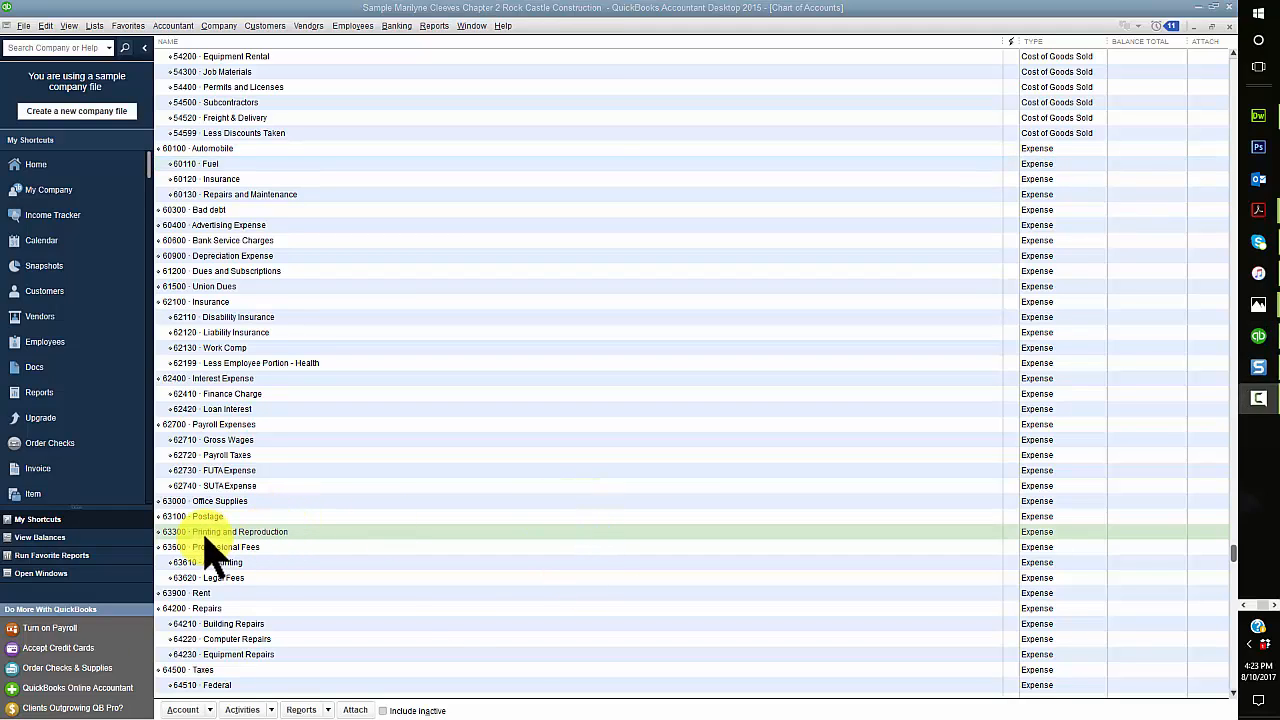
Step: Delete the 63300 Printing and Reproduction account from the chart of accounts
{"action": "left_click", "coordinate": [209, 532]}
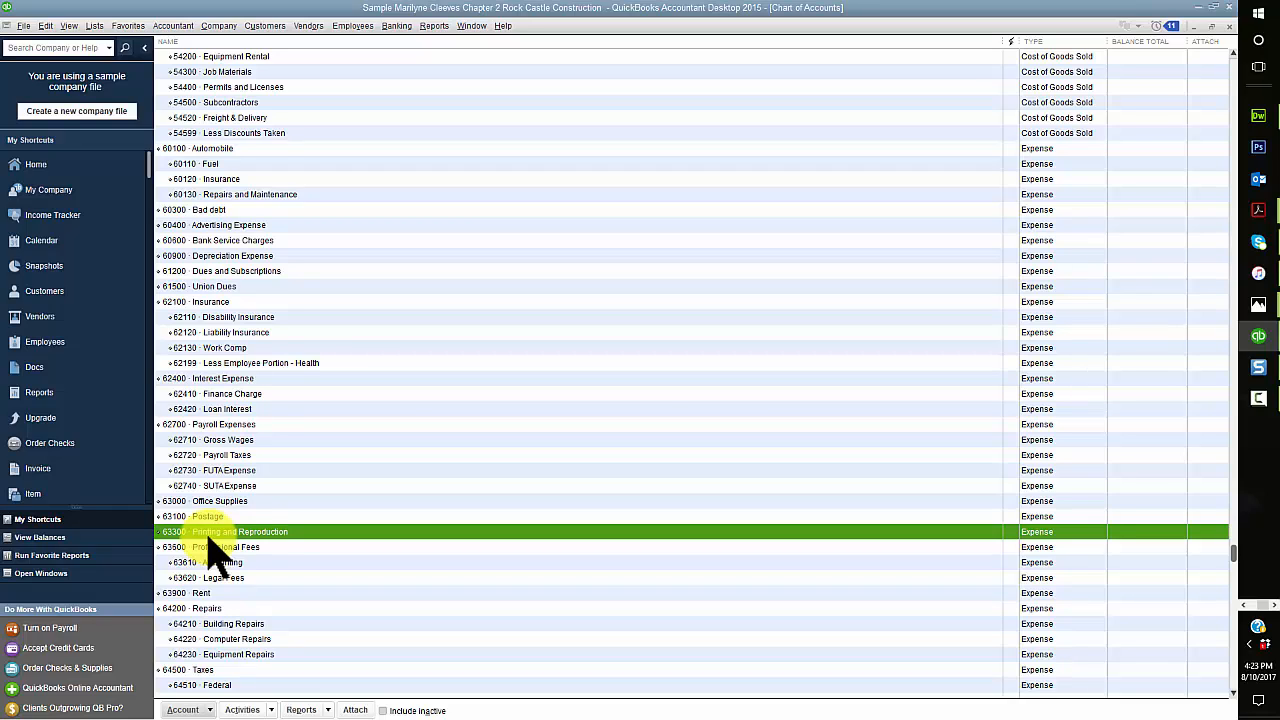
{"action": "left_click", "coordinate": [210, 710]}
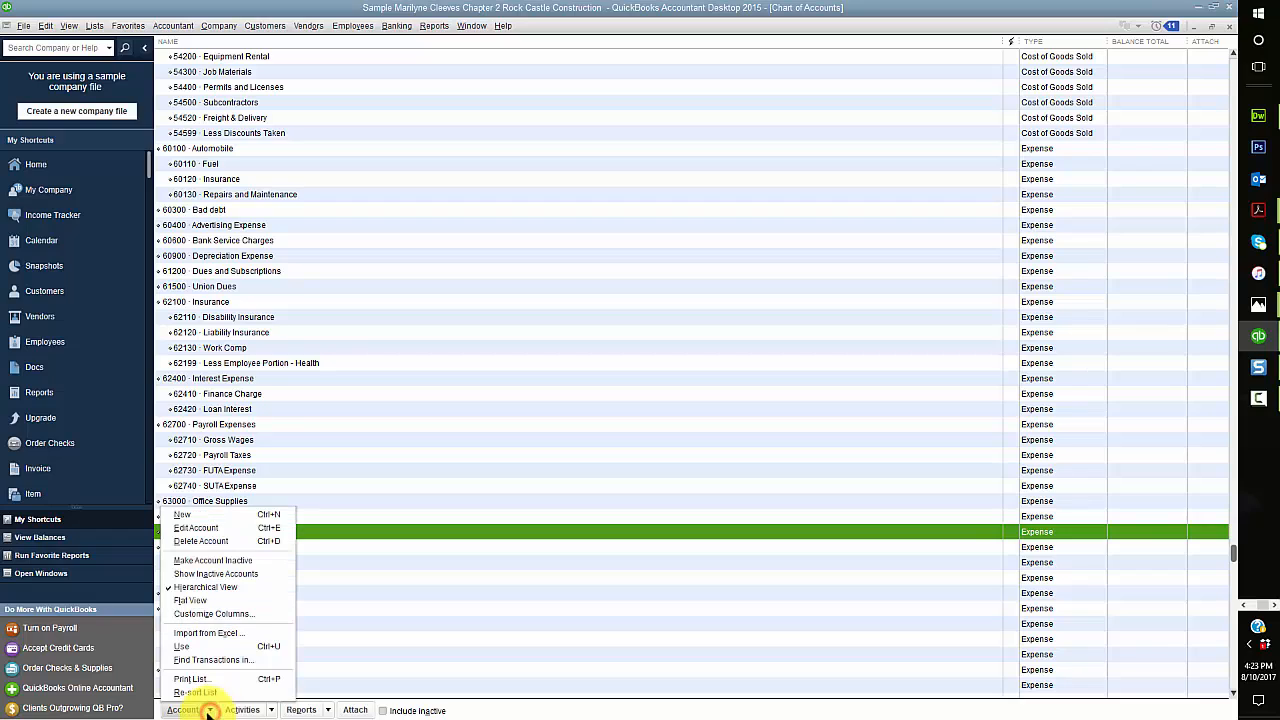
{"action": "left_click", "coordinate": [191, 542]}
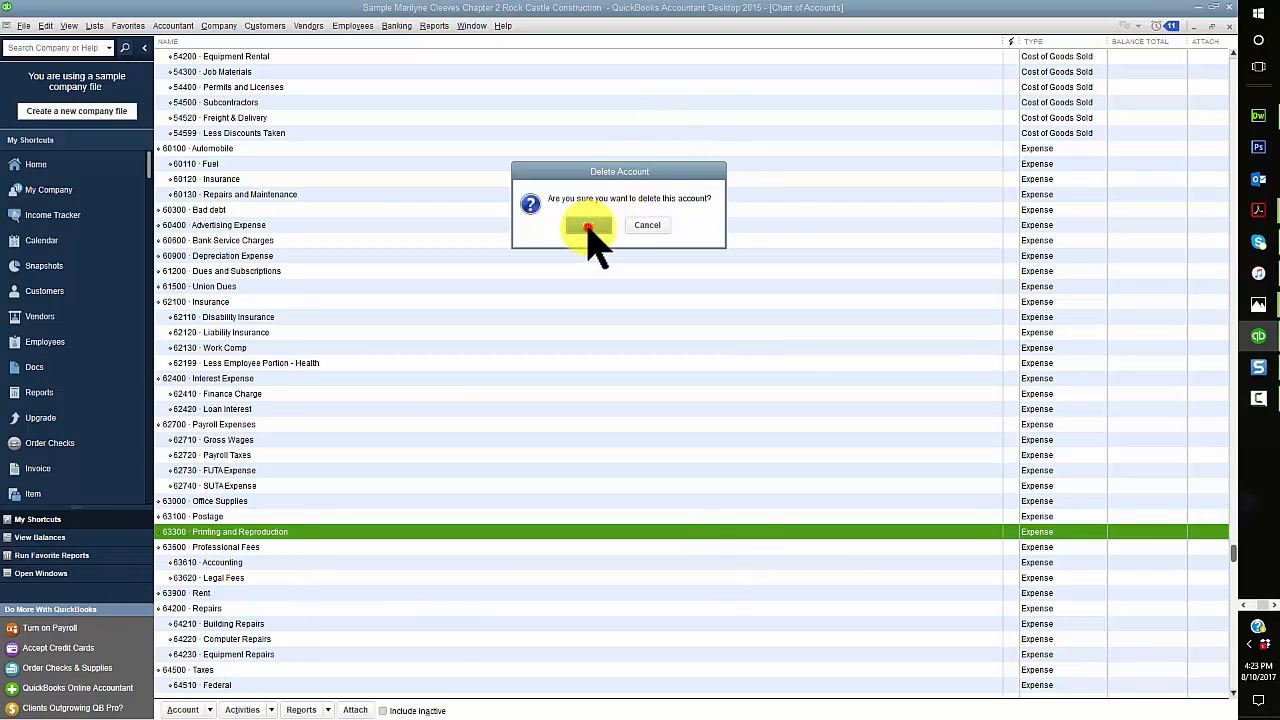
{"action": "left_click", "coordinate": [588, 226]}
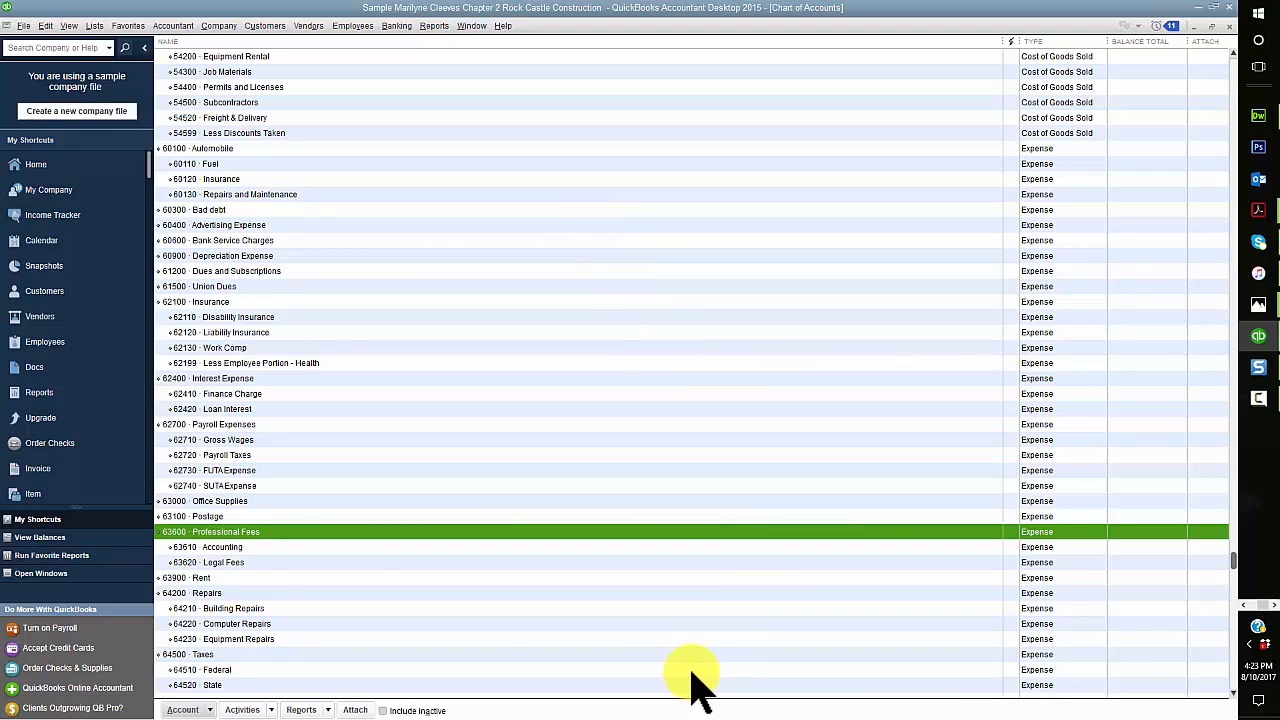
{"action": "key", "text": "F10"}
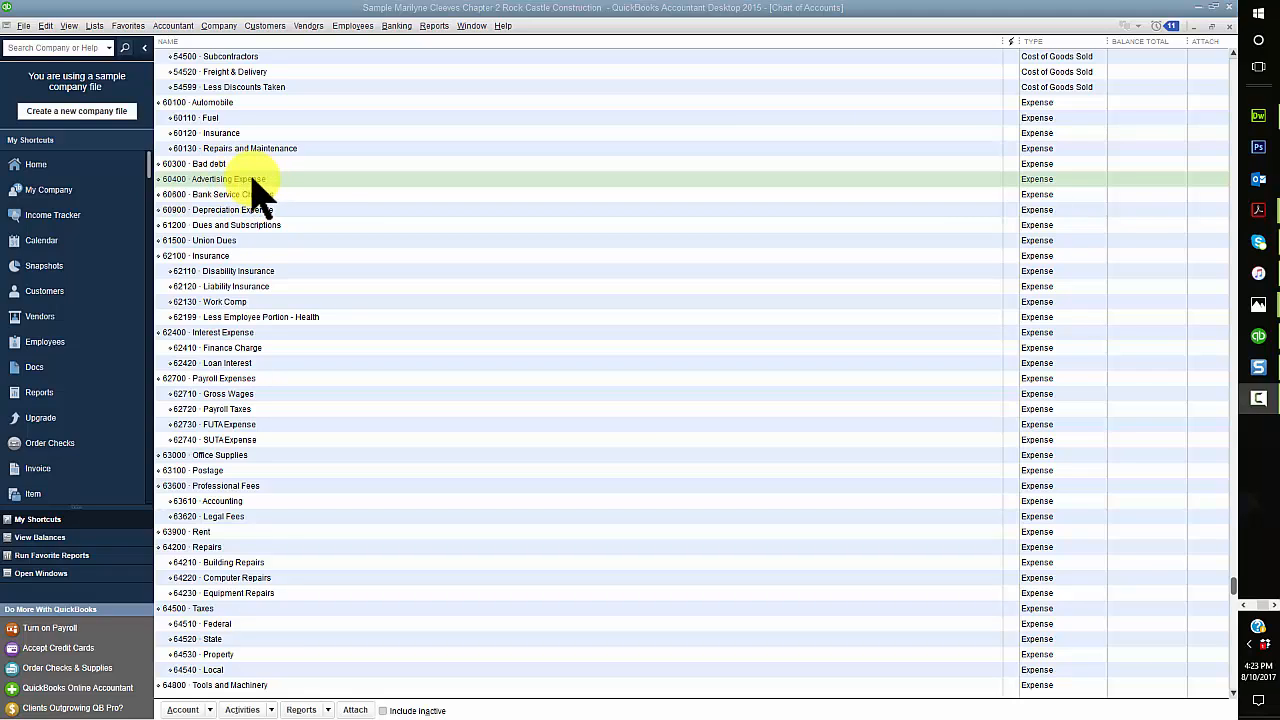
Step: Rename the 60400 Advertising Expense account to Advertising & Promotion and save the change
{"action": "left_click", "coordinate": [195, 708]}
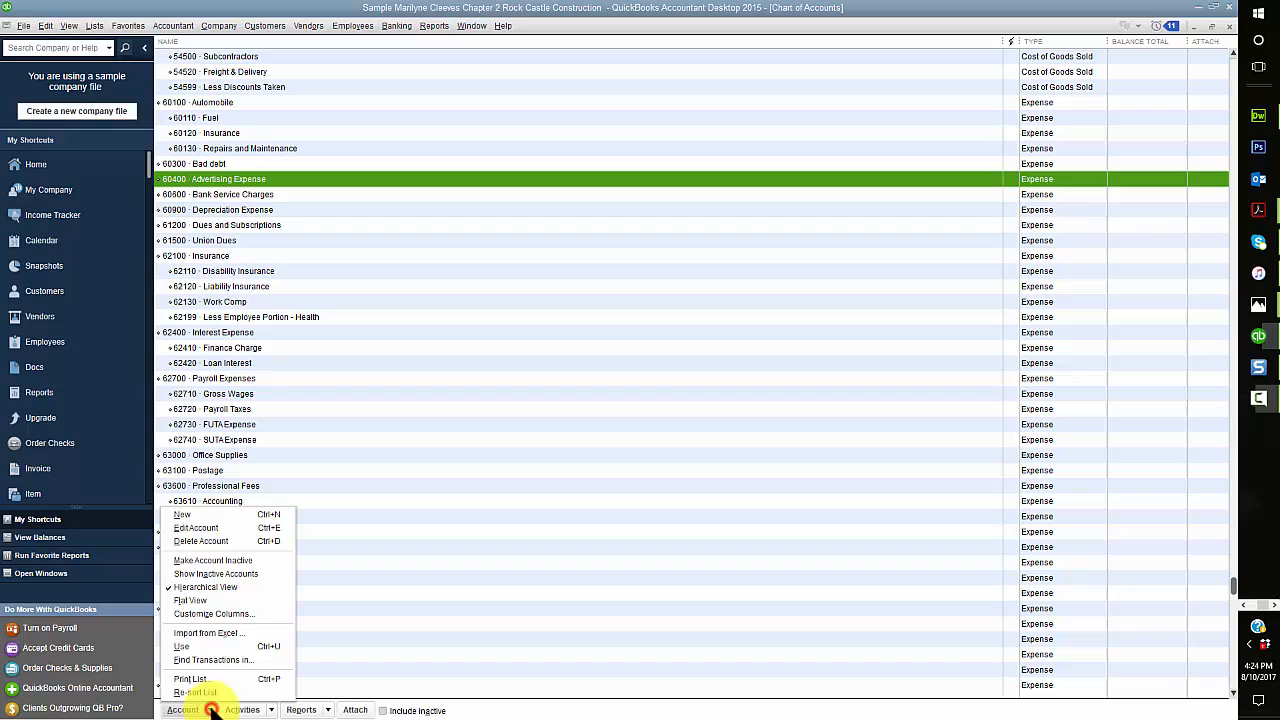
{"action": "left_click", "coordinate": [200, 528]}
{"action": "left_click", "coordinate": [359, 98]}
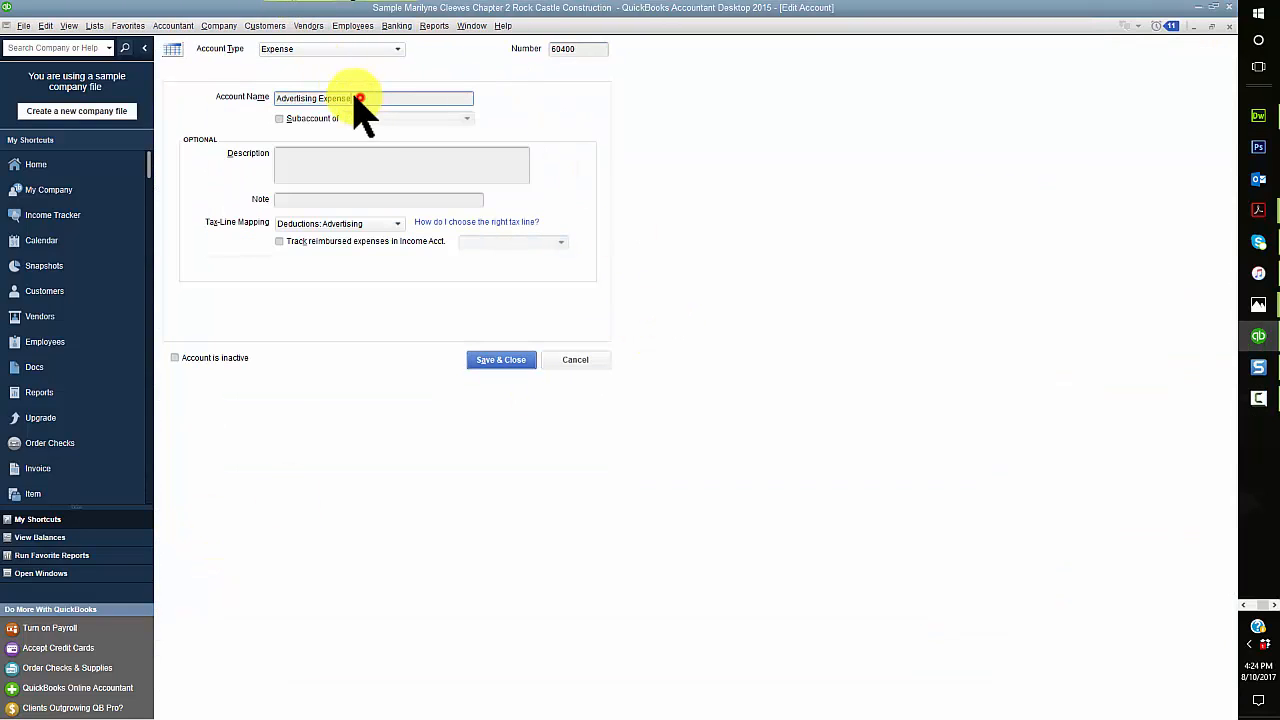
{"action": "left_click_drag", "start_coordinate": [359, 98], "coordinate": [317, 97]}
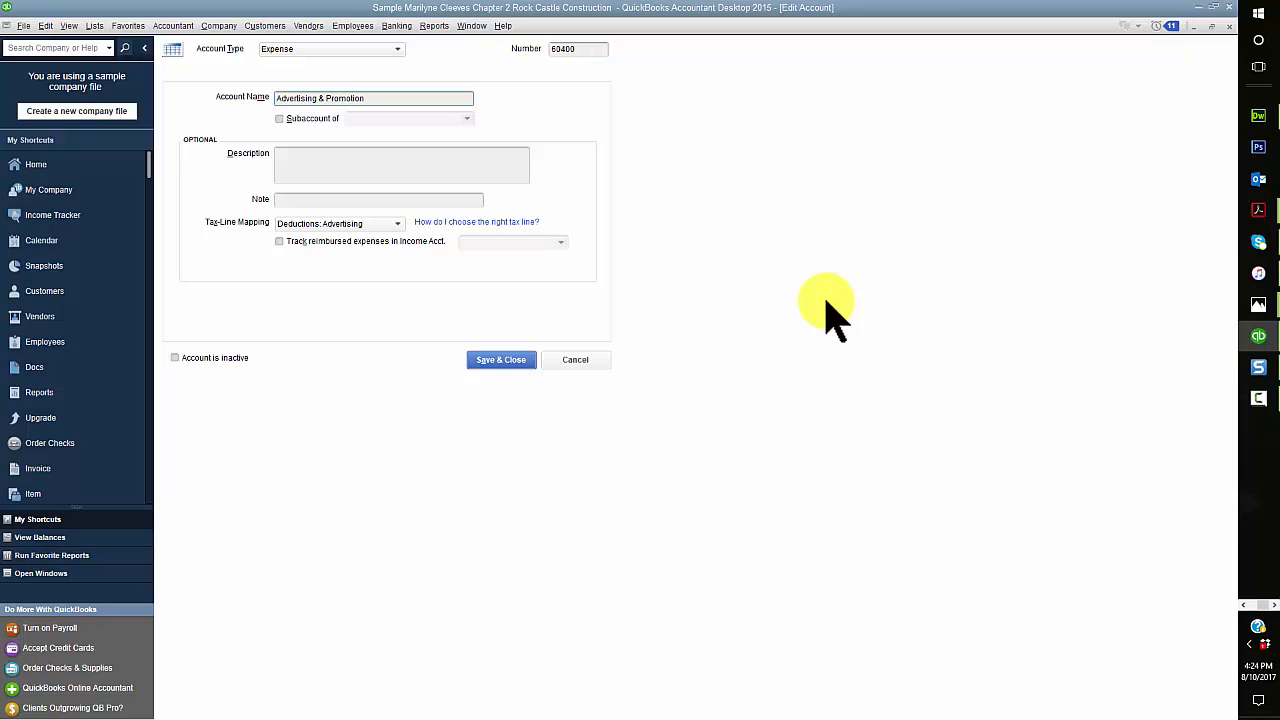
{"action": "left_click", "coordinate": [500, 360]}
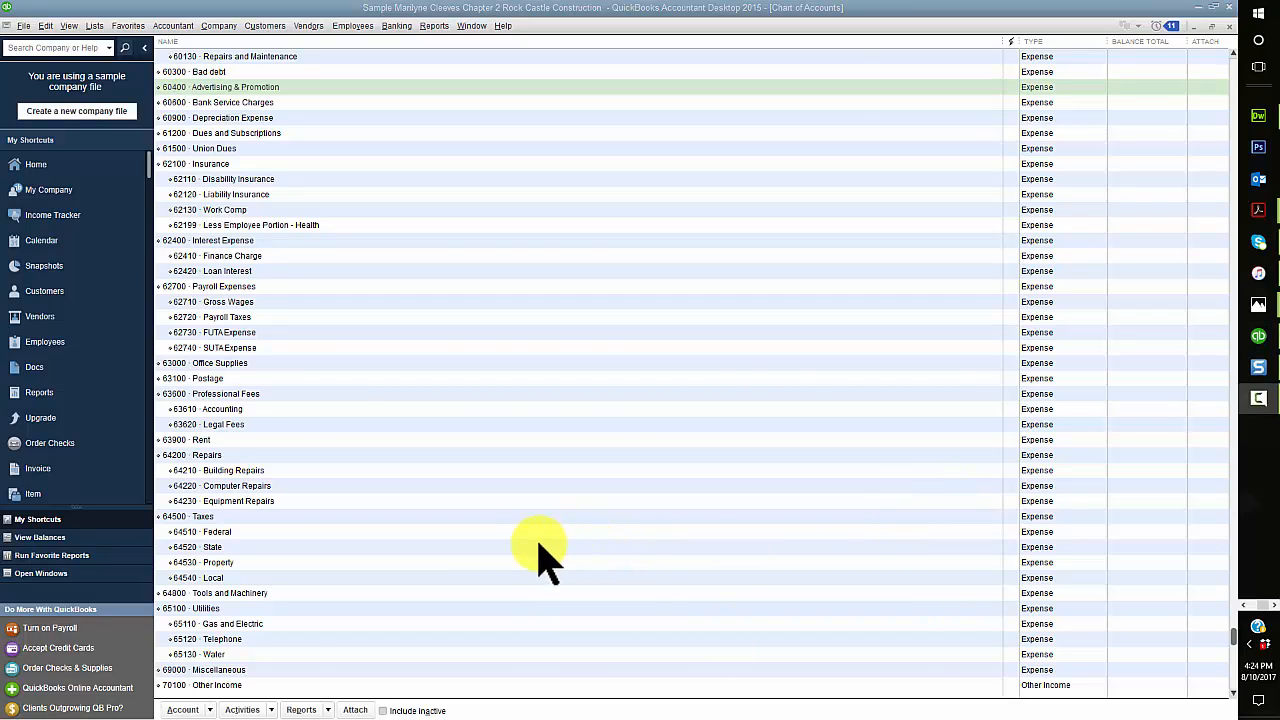
Step: Re-sort the chart of accounts and confirm returning the list to its original order
{"action": "left_click", "coordinate": [208, 711]}
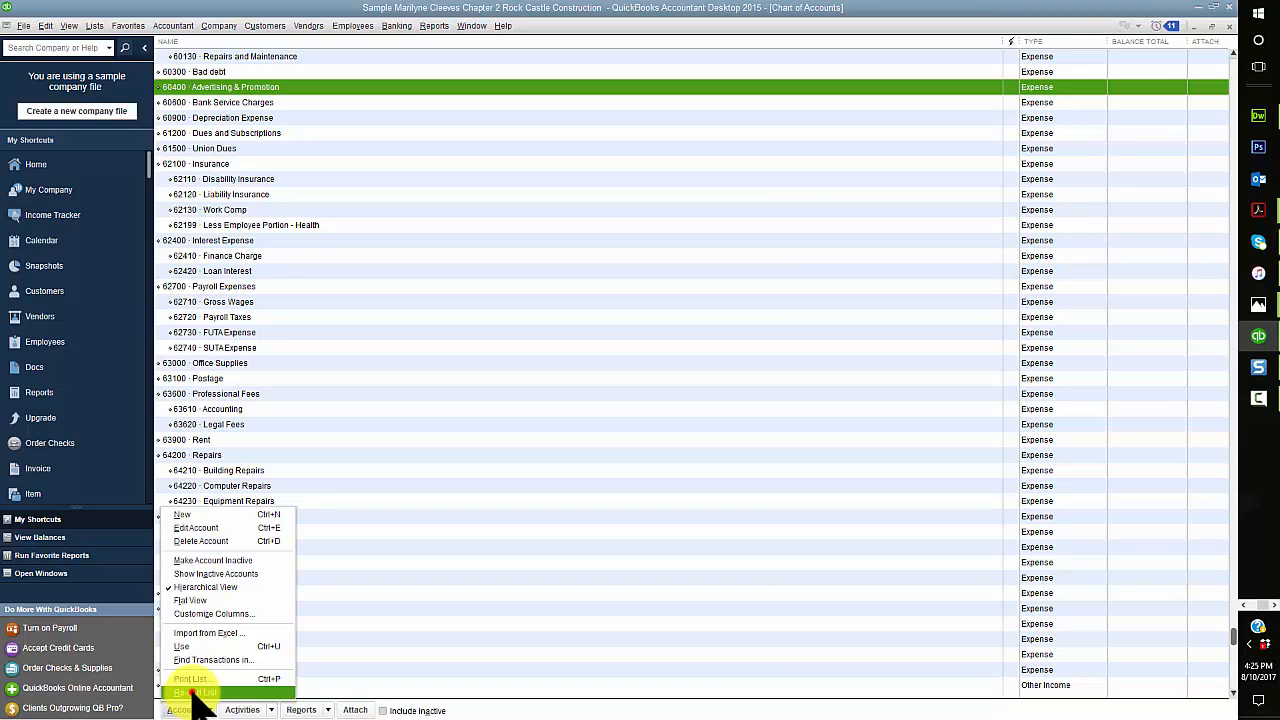
{"action": "left_click", "coordinate": [195, 692]}
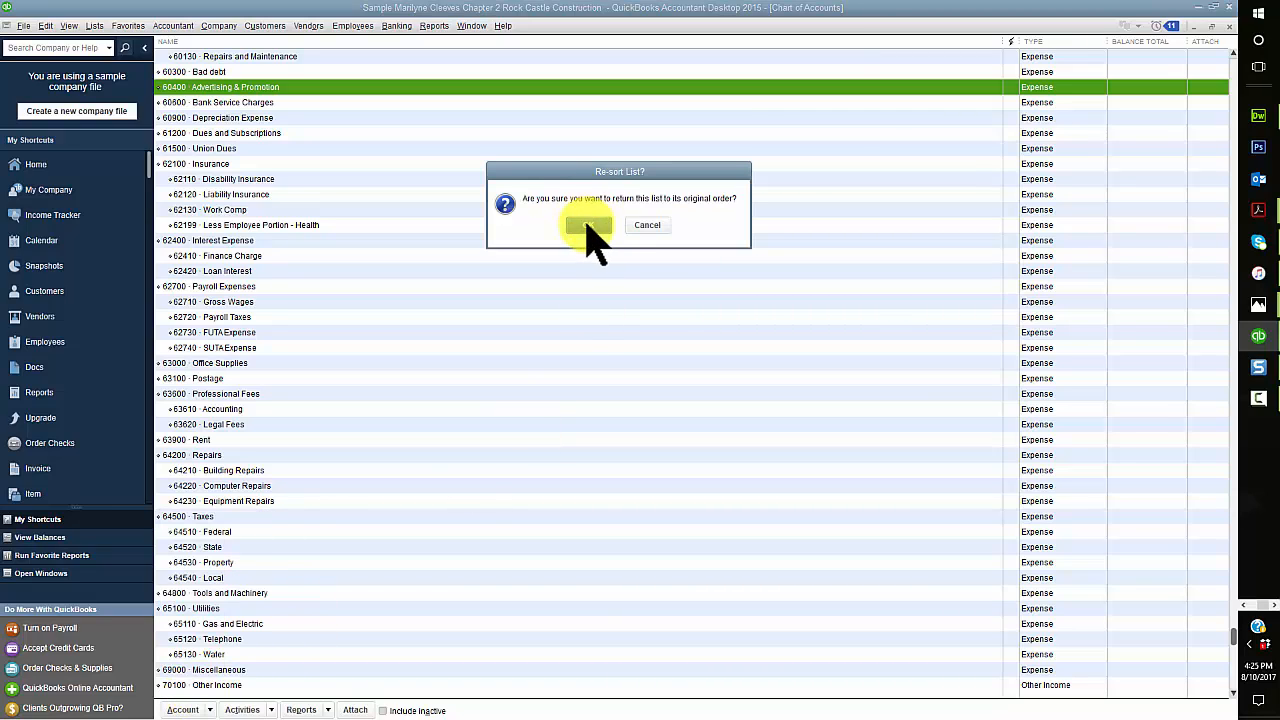
{"action": "left_click", "coordinate": [589, 225]}
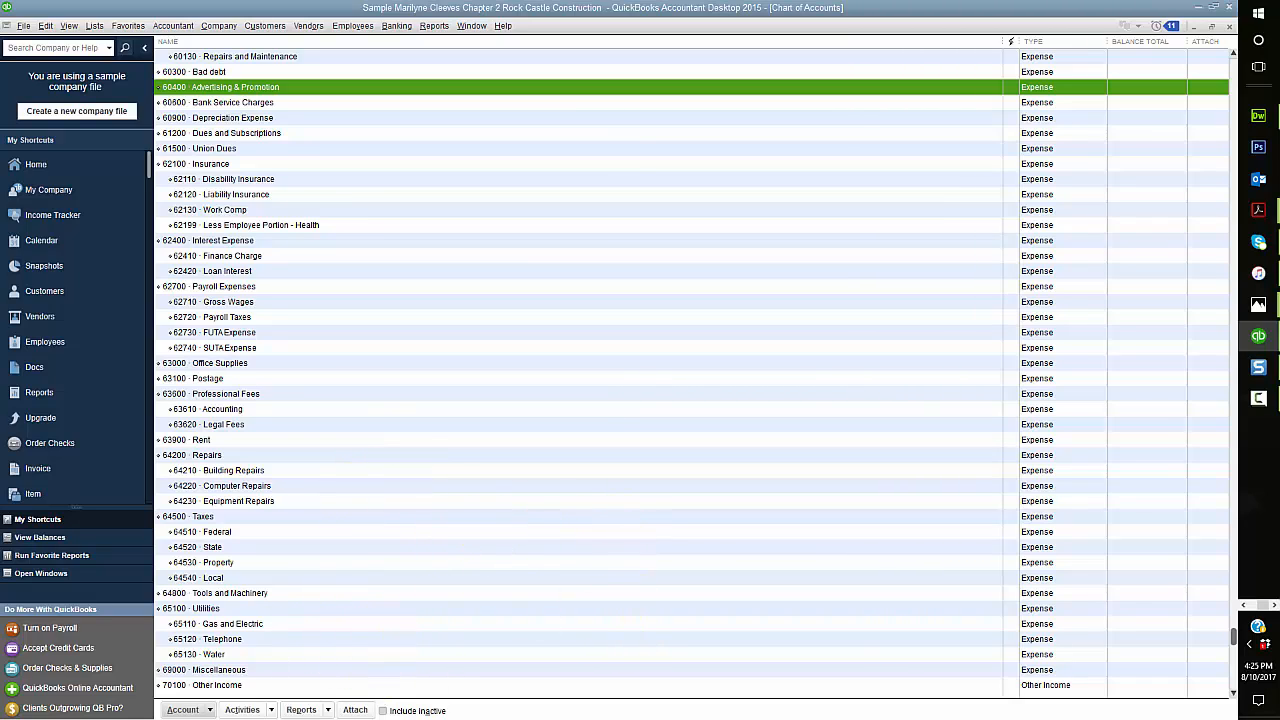
{"action": "key", "text": "F10"}
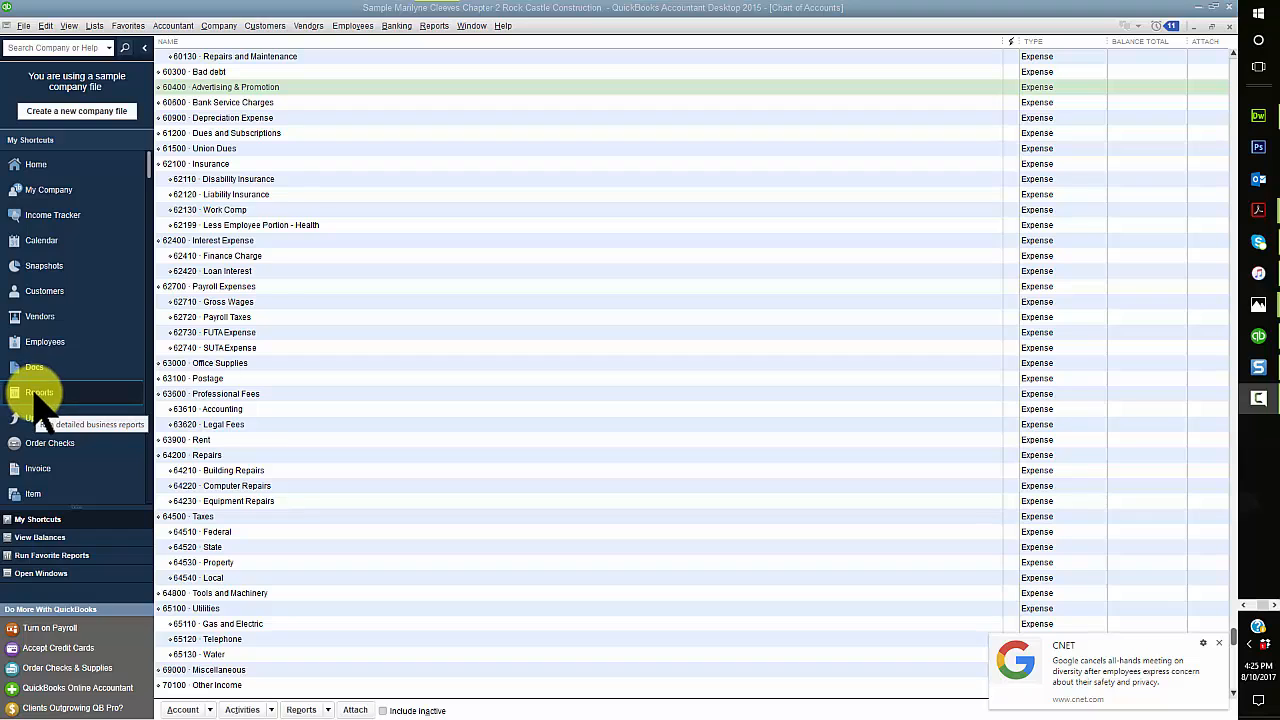
Step: Open the Account Listing report from the Accountant & Taxes reports and look over its accounts
{"action": "left_click", "coordinate": [435, 26]}
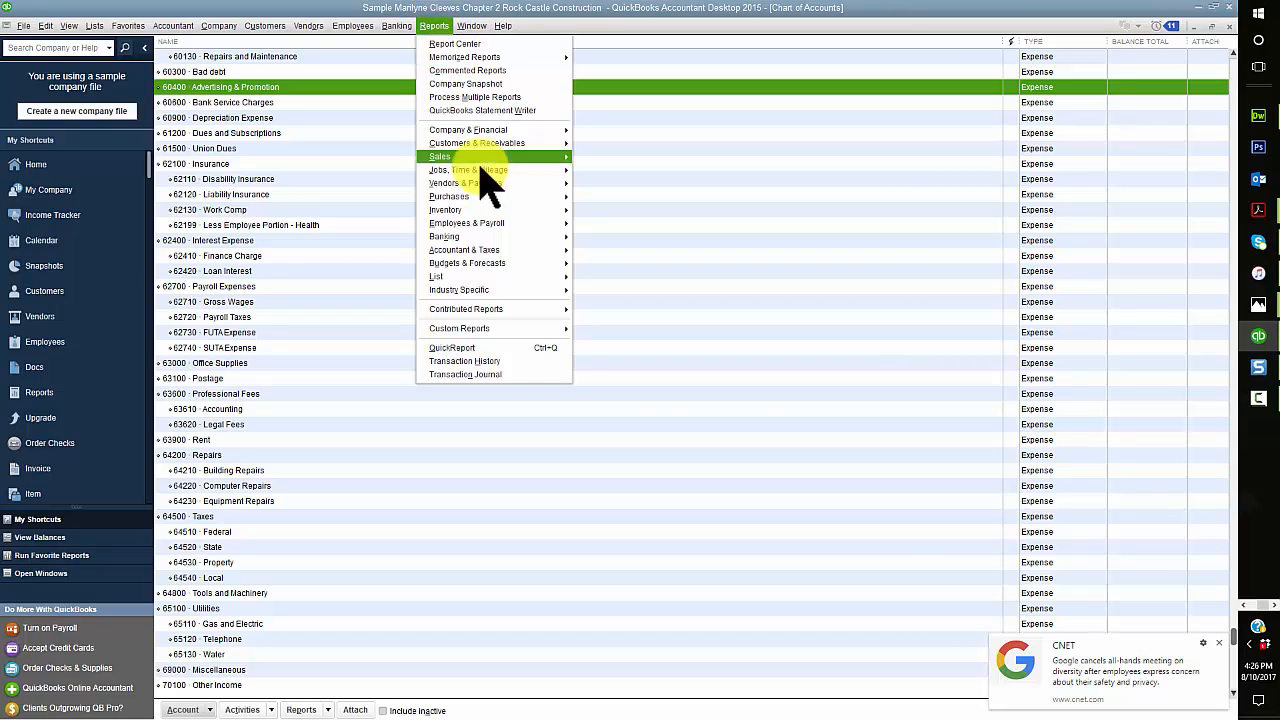
{"action": "mouse_move", "coordinate": [502, 250]}
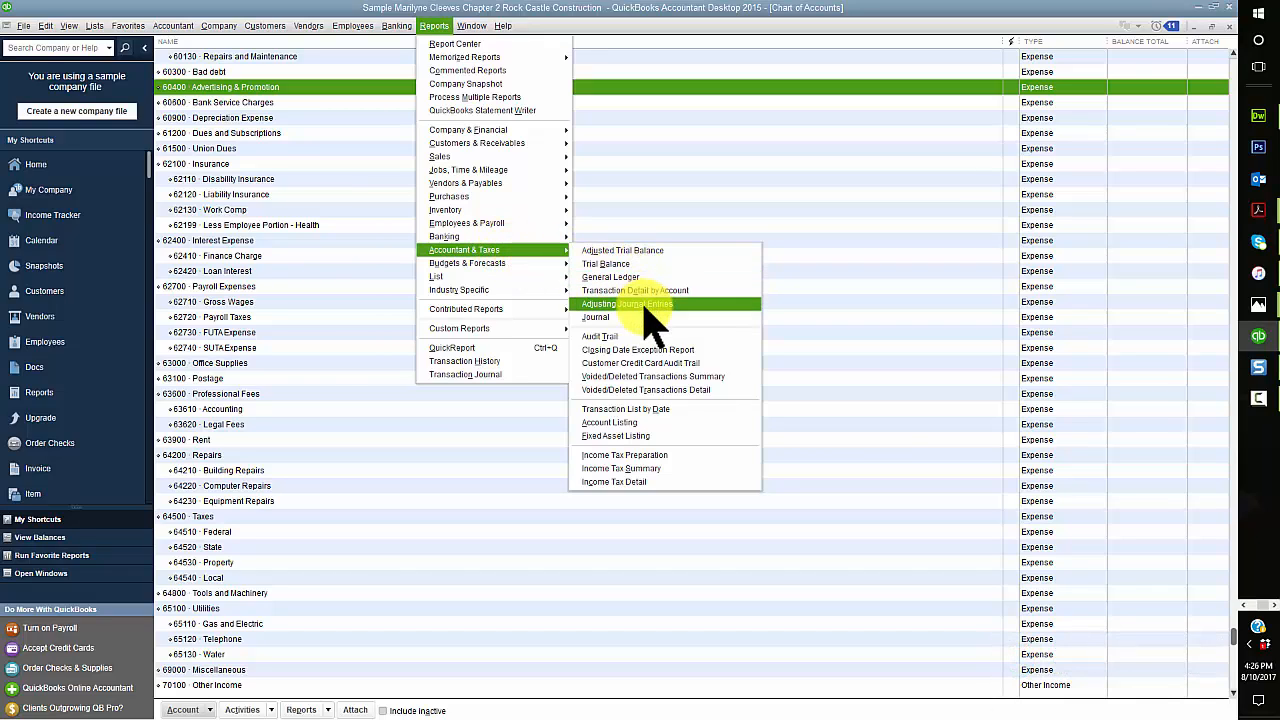
{"action": "left_click", "coordinate": [630, 421]}
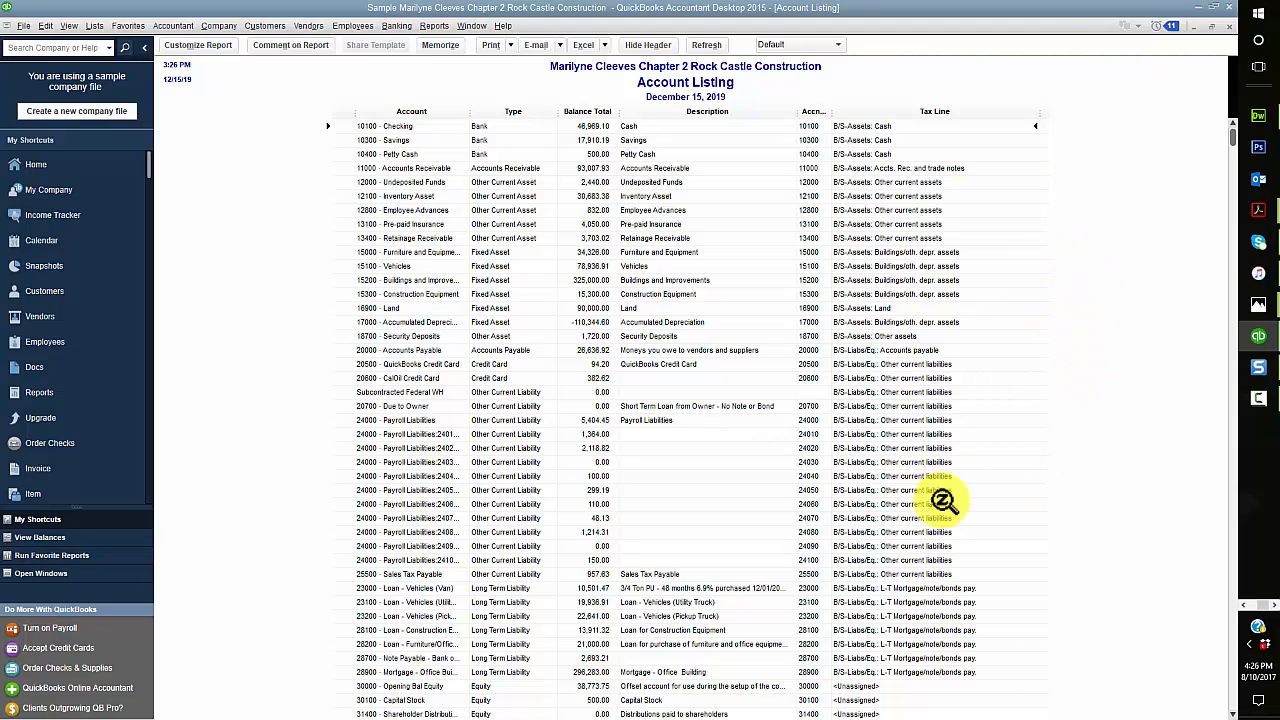
{"action": "scroll", "coordinate": [790, 500], "scroll_direction": "down", "scroll_amount": 3}
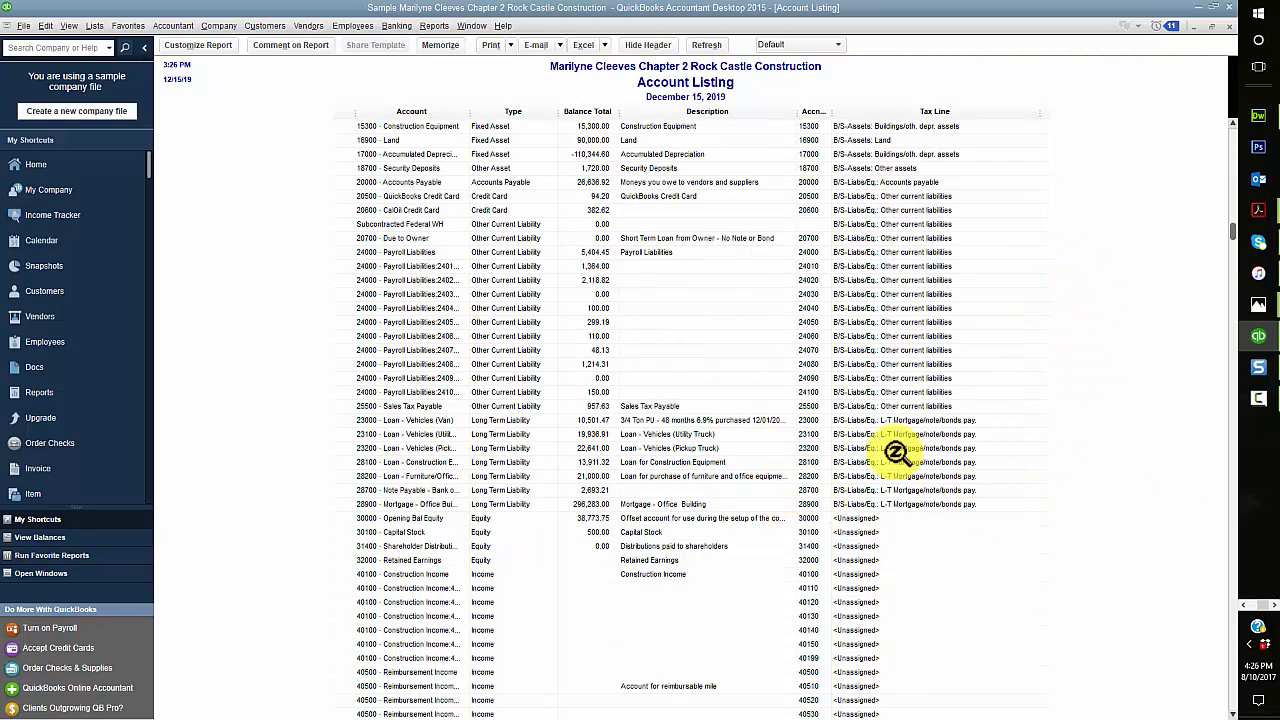
{"action": "scroll", "coordinate": [900, 480], "scroll_direction": "up", "scroll_amount": 3}
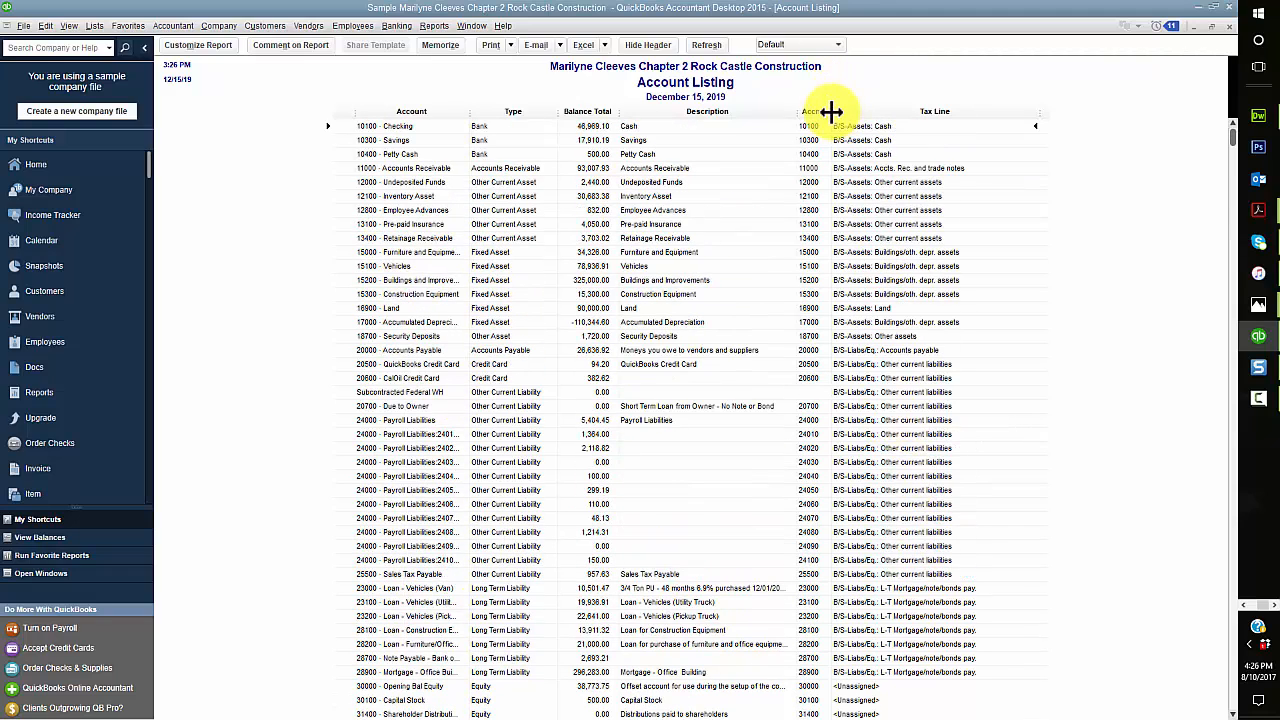
Step: Widen the Accnt. # column of the Account Listing report to fit its heading, and review the listed accounts
{"action": "left_click_drag", "start_coordinate": [833, 113], "coordinate": [905, 120]}
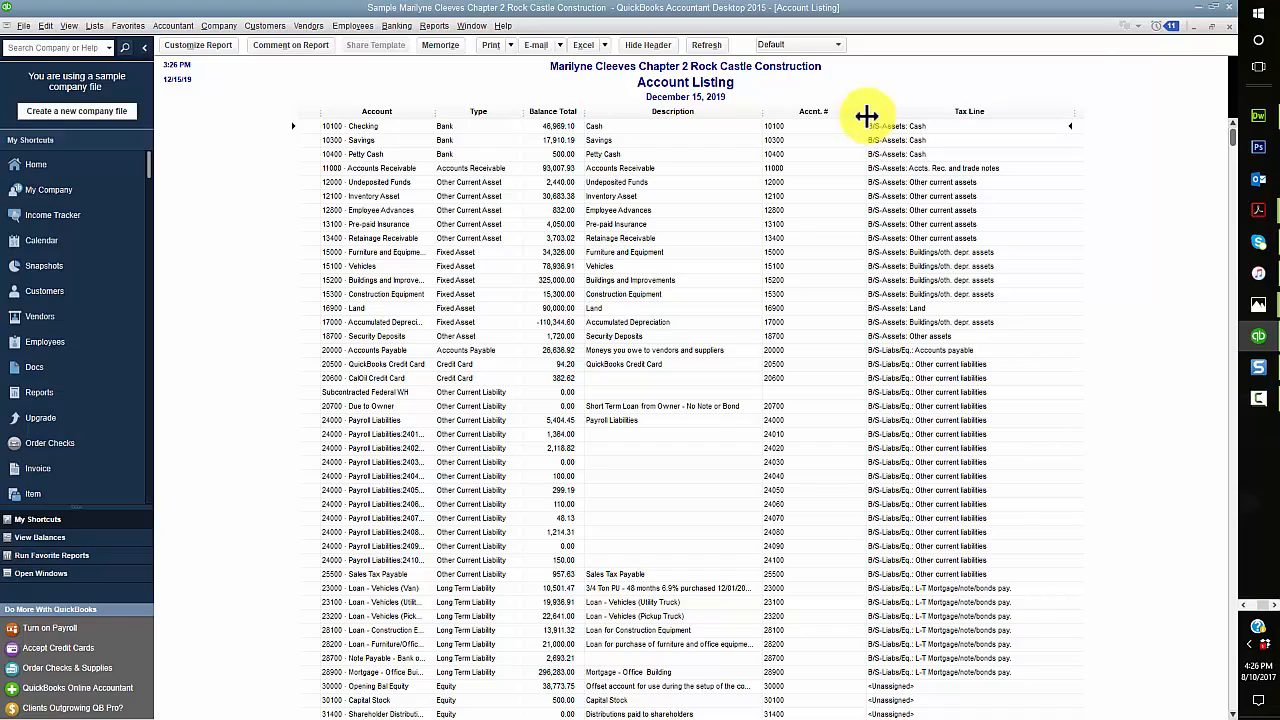
{"action": "left_click_drag", "start_coordinate": [868, 116], "coordinate": [846, 114]}
{"action": "scroll", "coordinate": [894, 366], "scroll_direction": "down", "scroll_amount": 1}
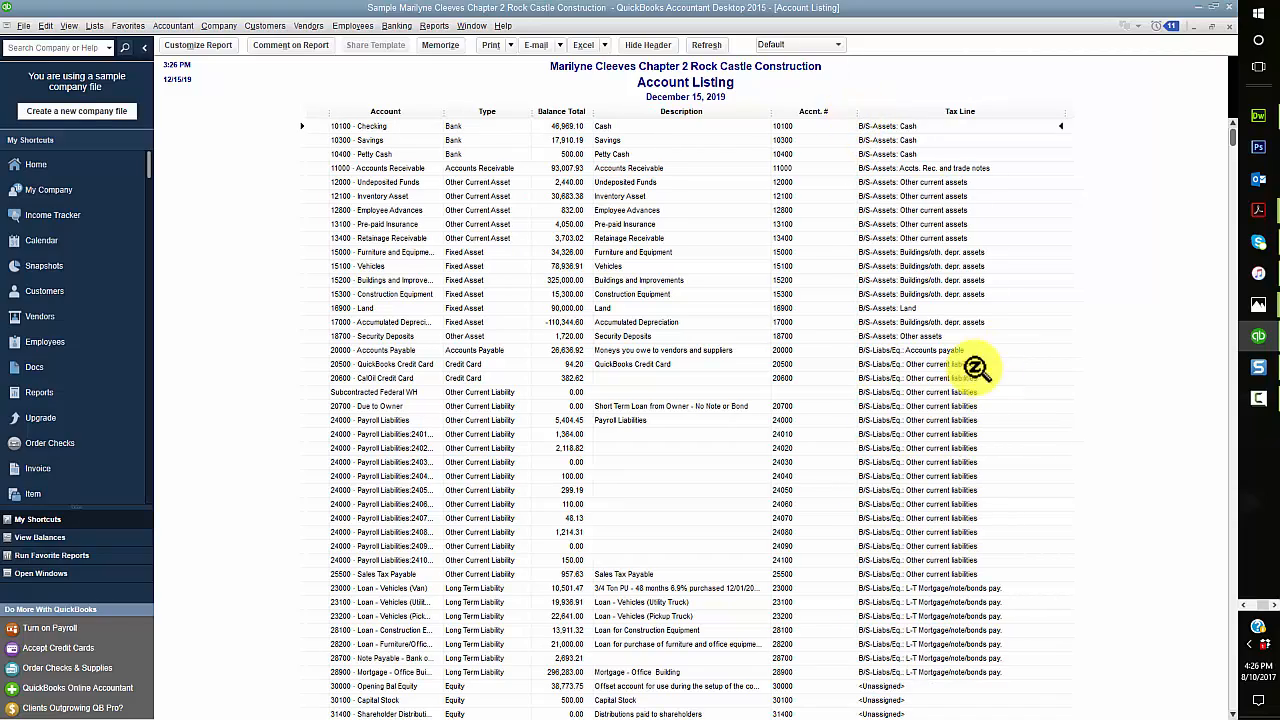
{"action": "scroll", "coordinate": [770, 420], "scroll_direction": "down", "scroll_amount": 20}
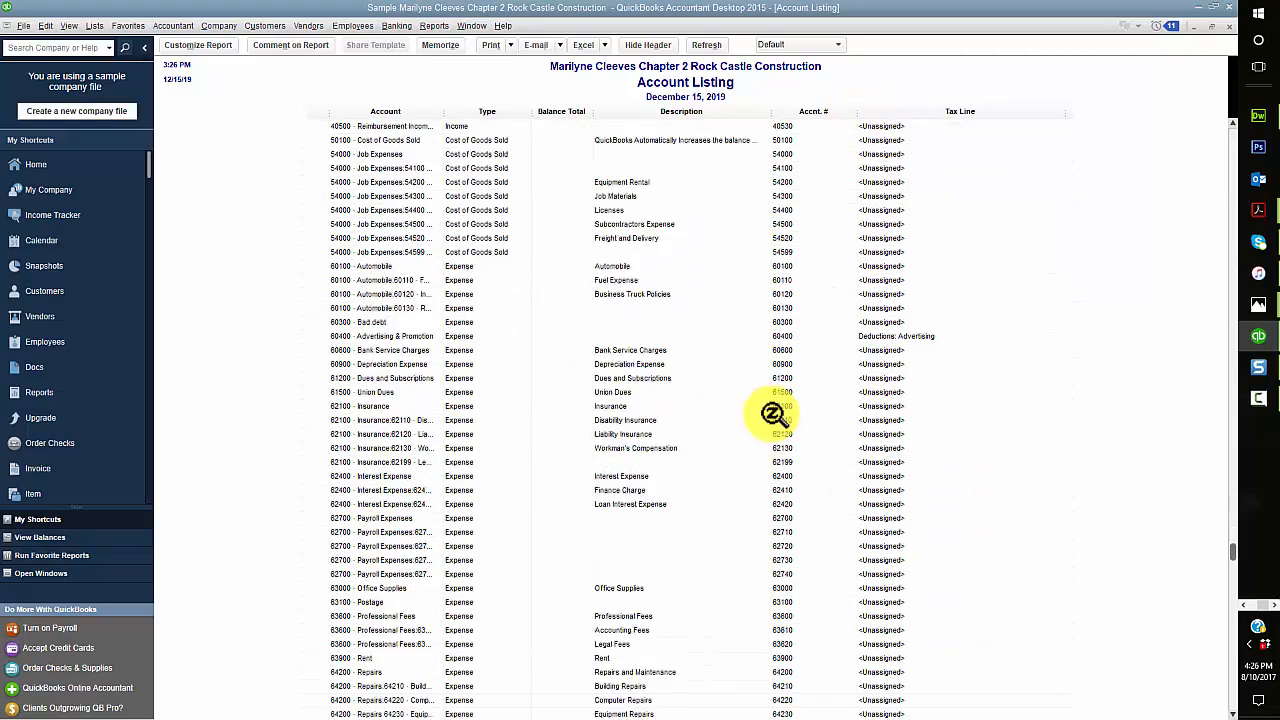
{"action": "scroll", "coordinate": [800, 440], "scroll_direction": "up", "scroll_amount": 20}
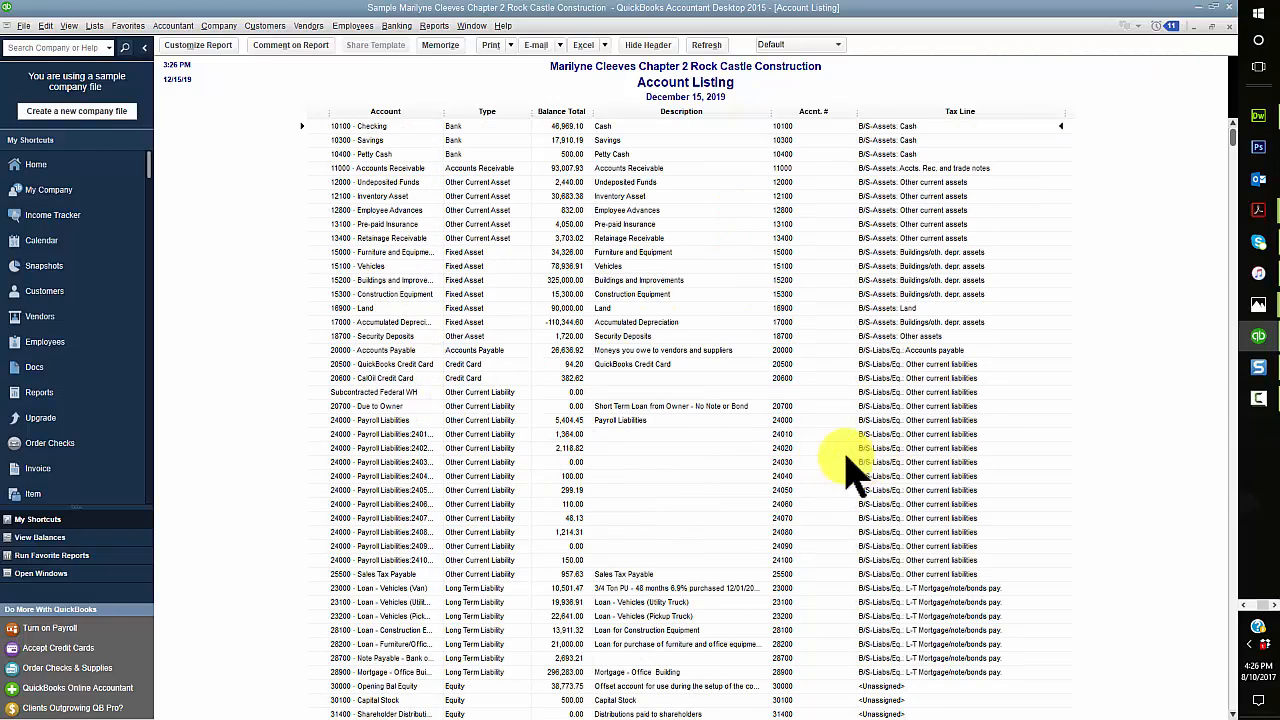
Step: Set the report's Excel export to replace an existing worksheet in the u02a1 Reports workbook from the u02a1 folder
{"action": "left_click", "coordinate": [605, 46]}
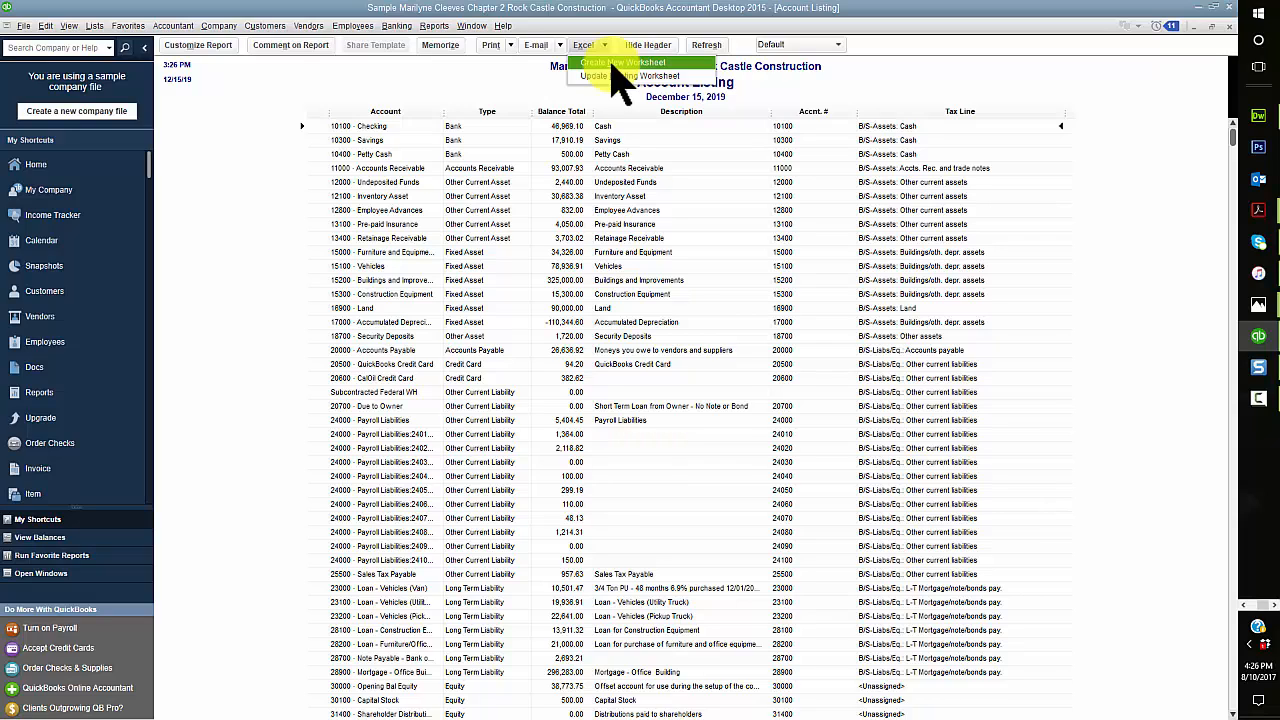
{"action": "left_click", "coordinate": [612, 63]}
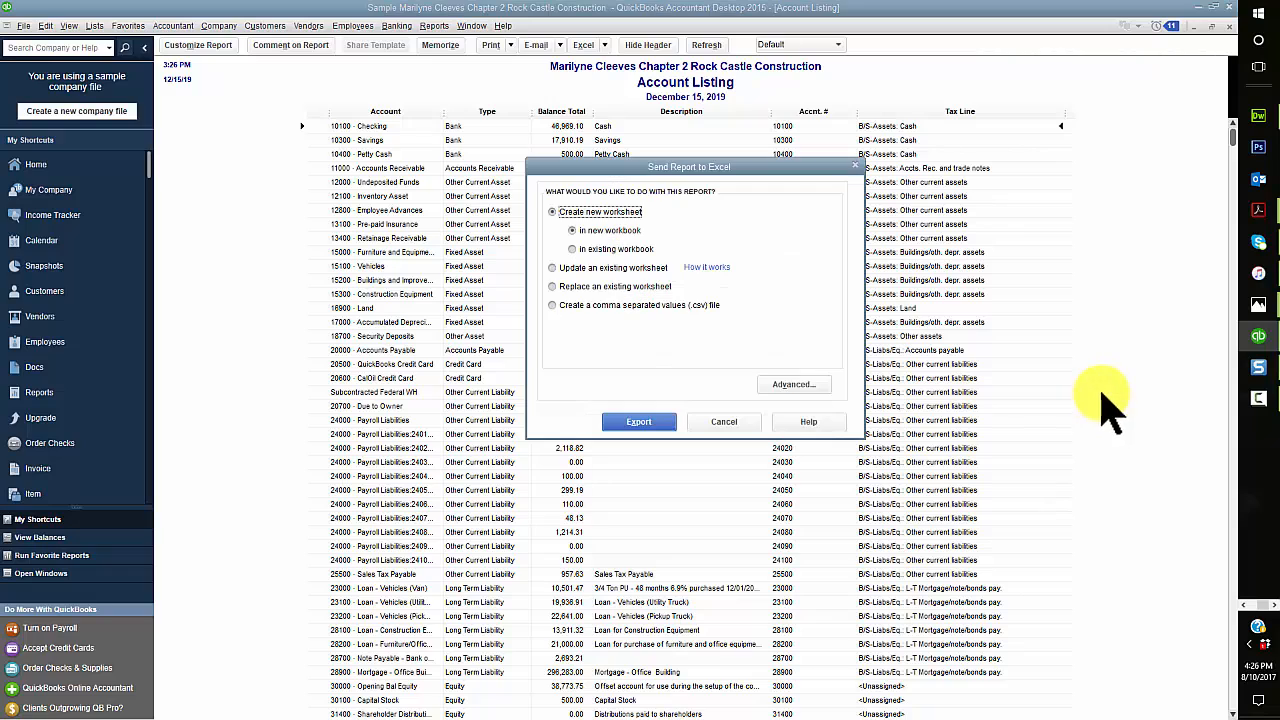
{"action": "left_click", "coordinate": [582, 287]}
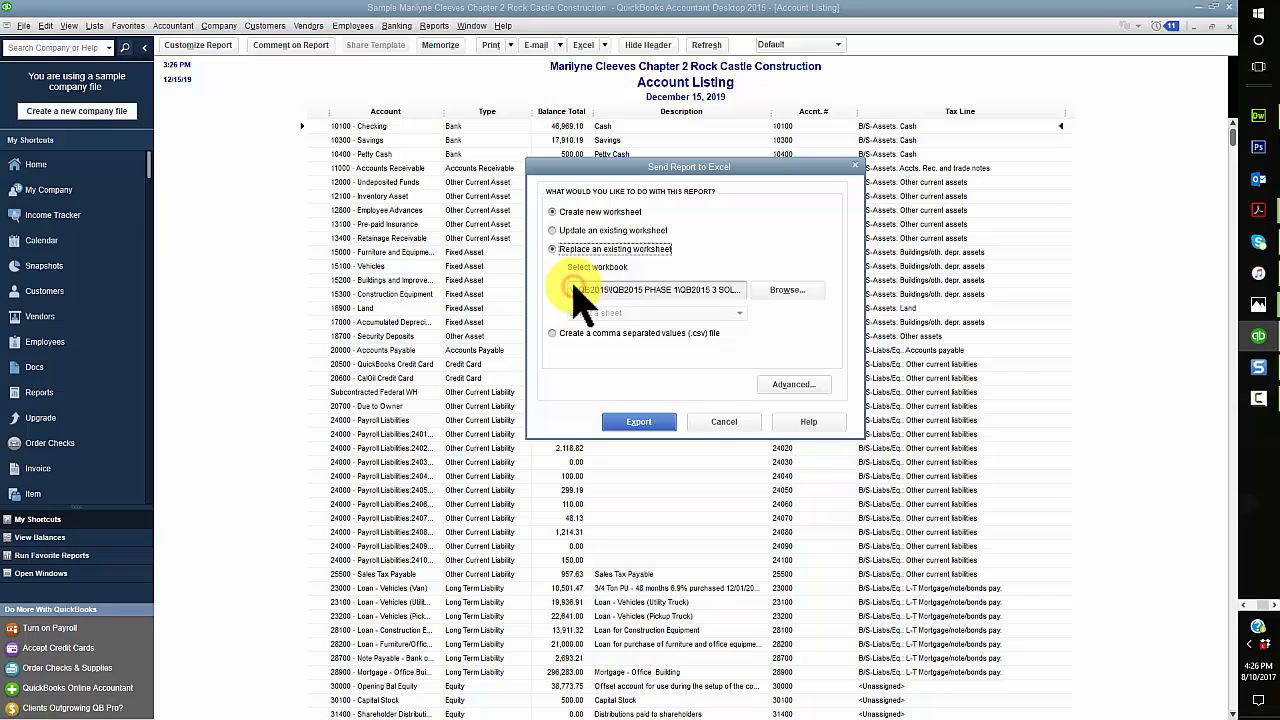
{"action": "left_click", "coordinate": [783, 290]}
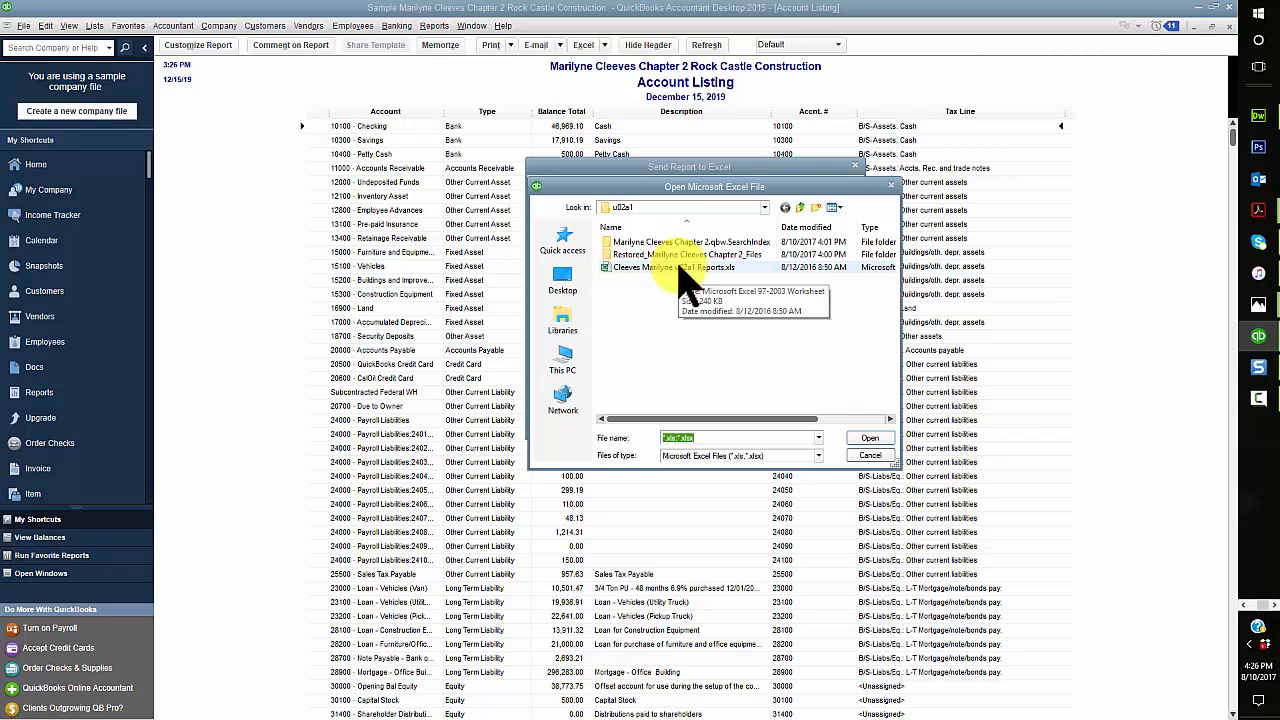
{"action": "left_click", "coordinate": [680, 268]}
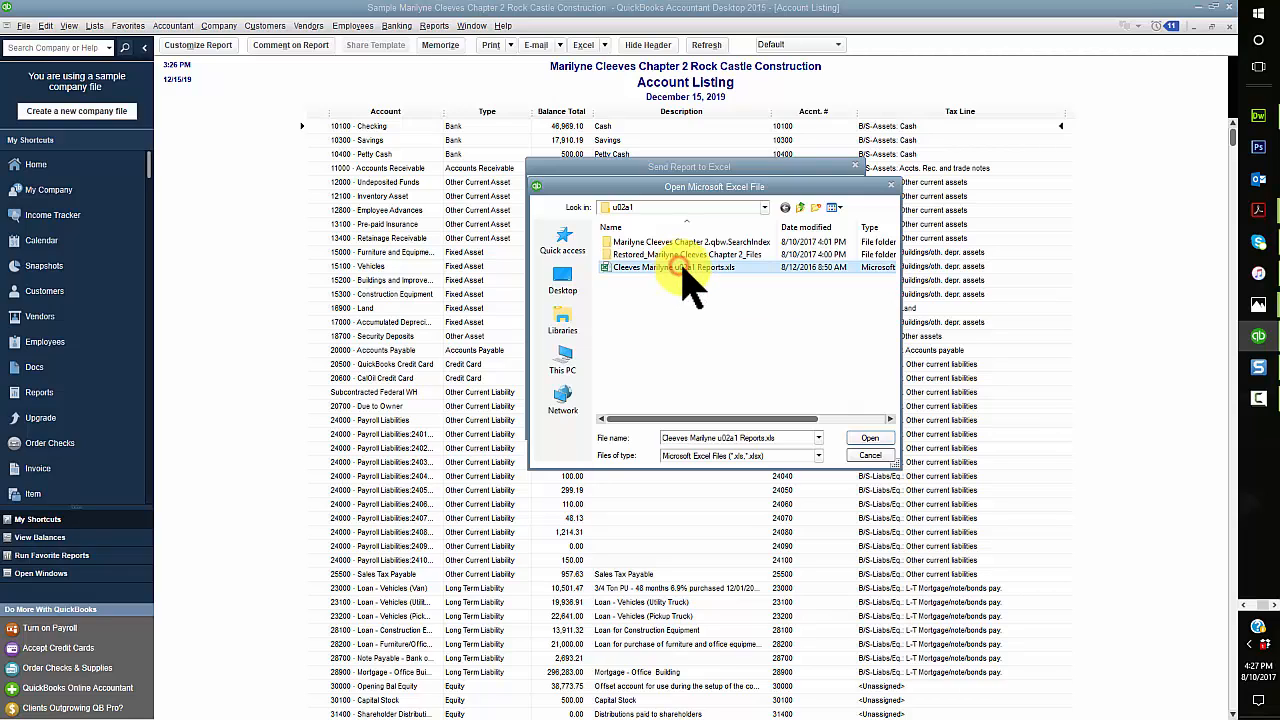
{"action": "left_click", "coordinate": [875, 440]}
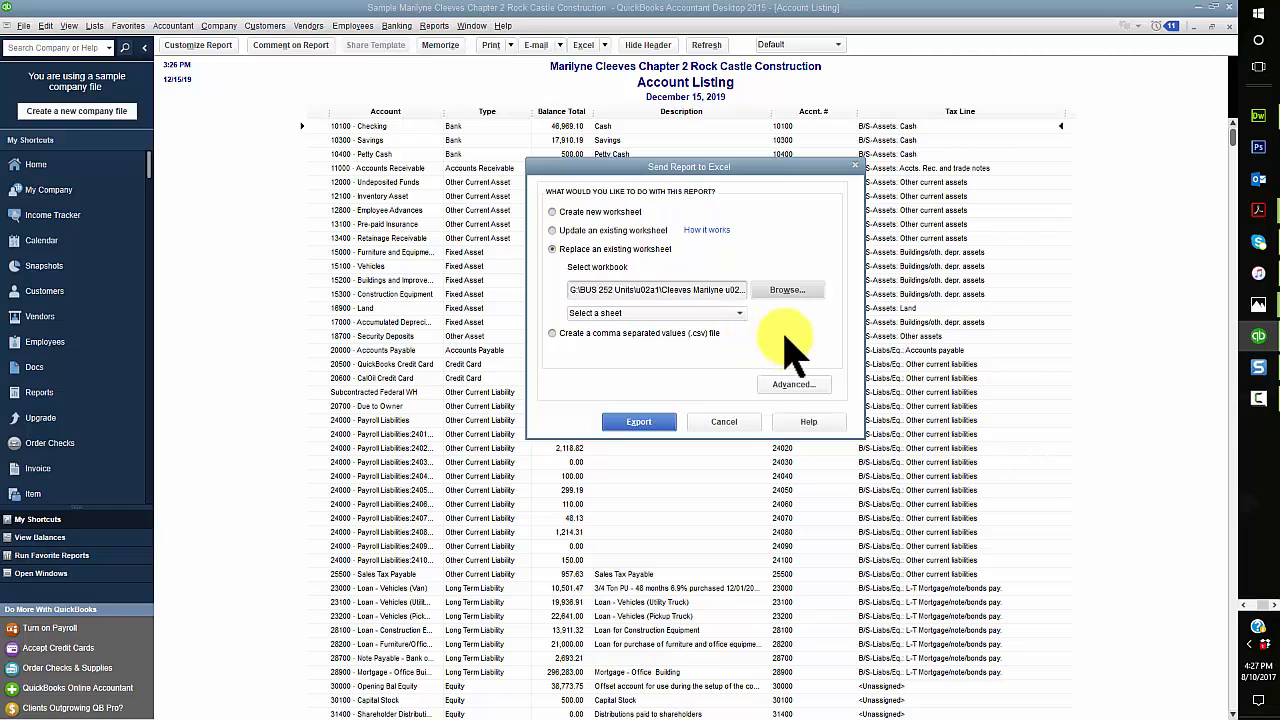
Step: Choose CH2 COA as the worksheet the exported report replaces
{"action": "left_click", "coordinate": [718, 312]}
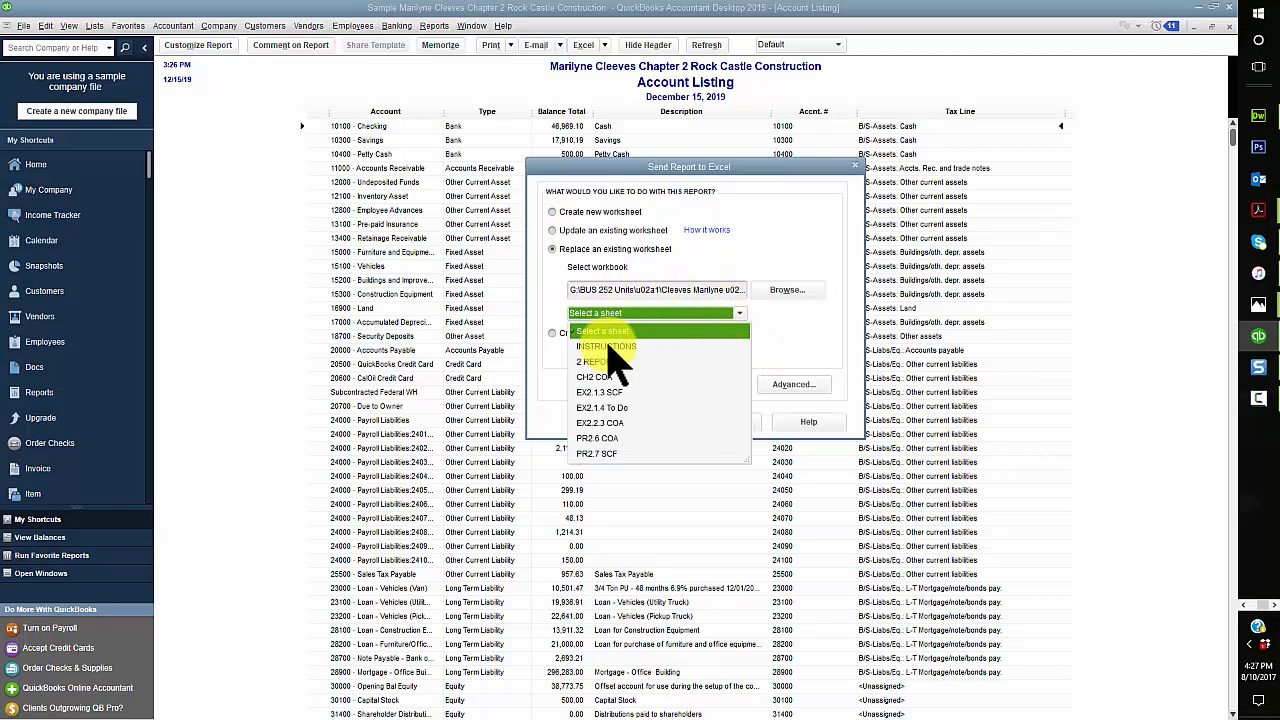
{"action": "left_click", "coordinate": [598, 378]}
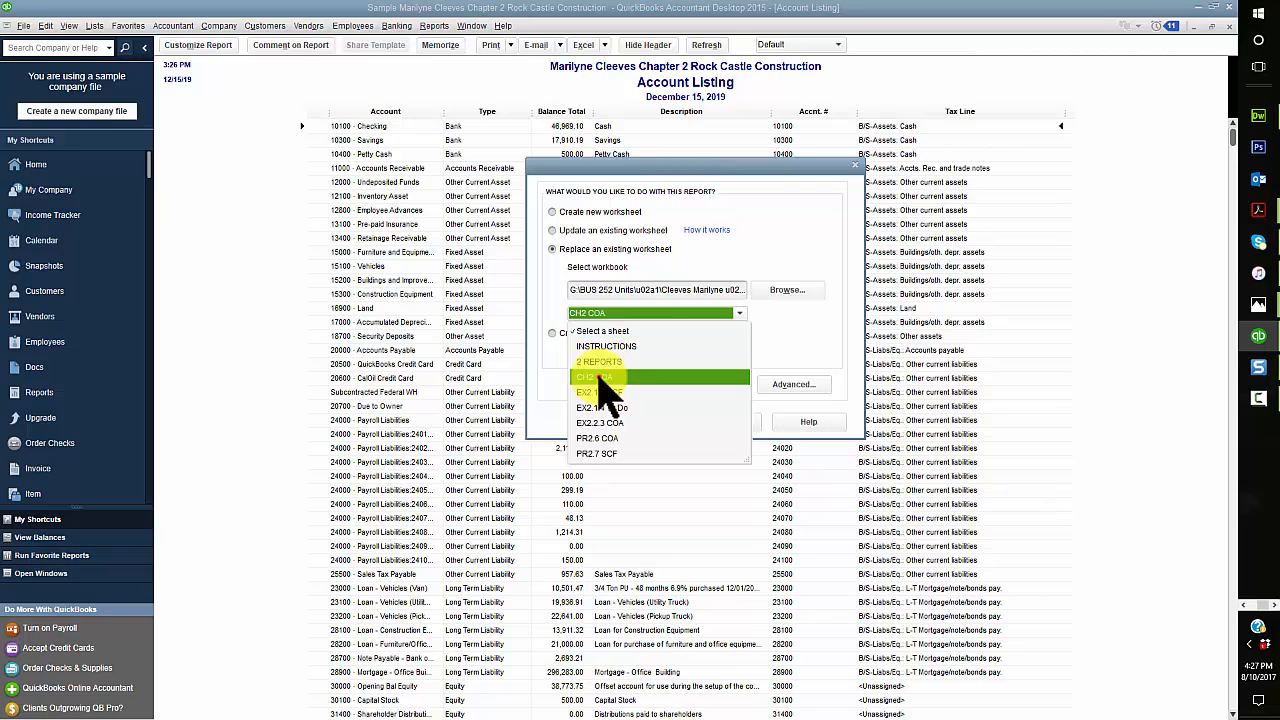
{"action": "left_click", "coordinate": [598, 378]}
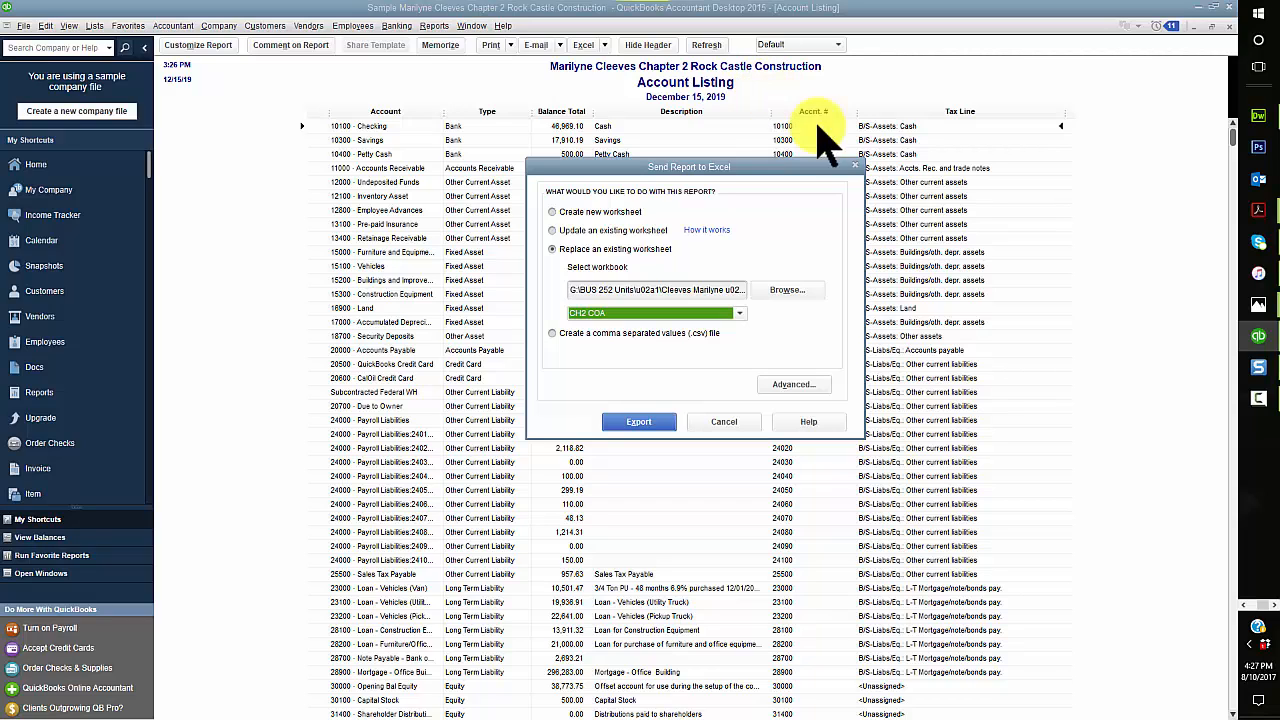
Step: Check the advanced Excel options against the Acrobat PDF guide, accept them in QuickBooks, and export the report
{"action": "left_click", "coordinate": [808, 383]}
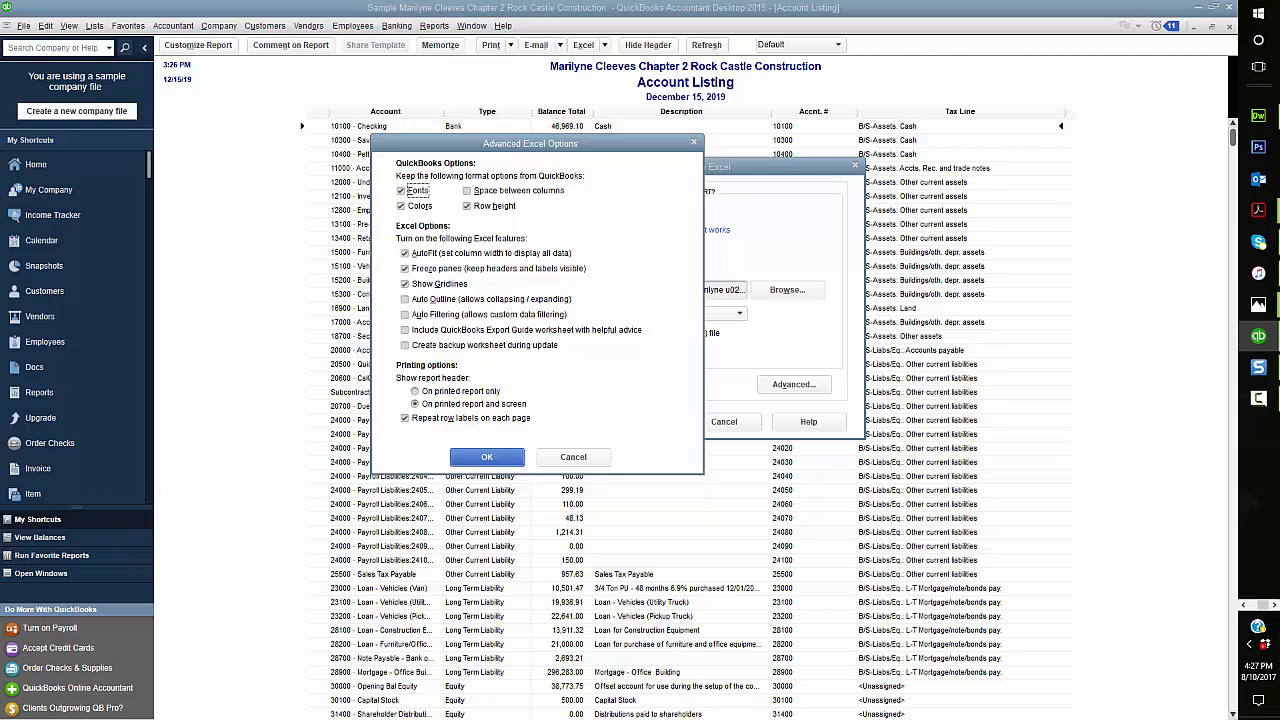
{"action": "key", "text": "alt+Tab"}
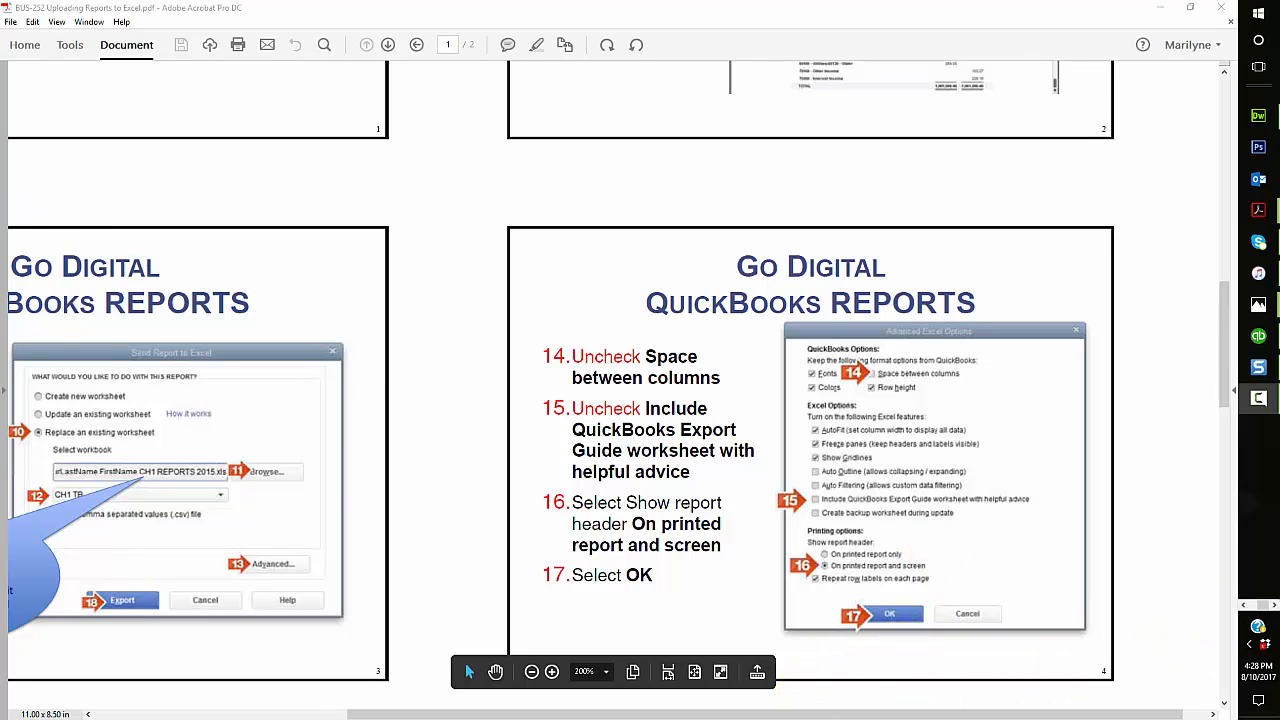
{"action": "left_click", "coordinate": [0, 192]}
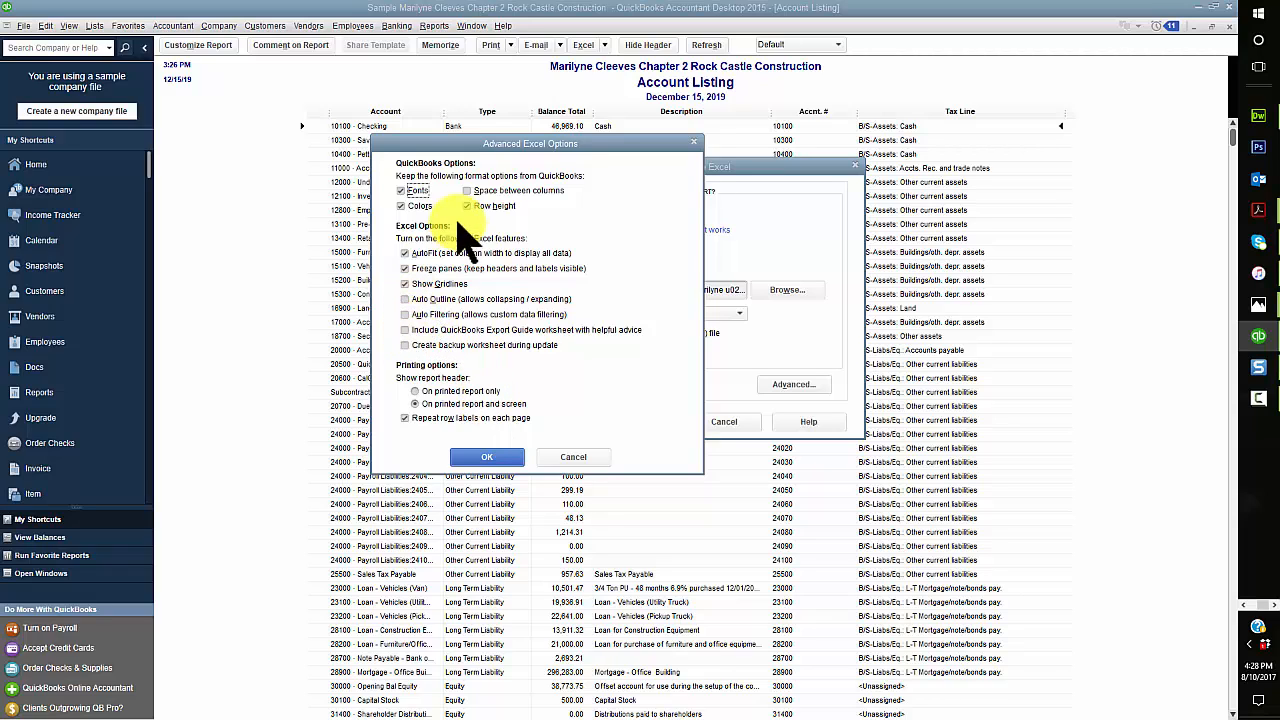
{"action": "left_click", "coordinate": [486, 457]}
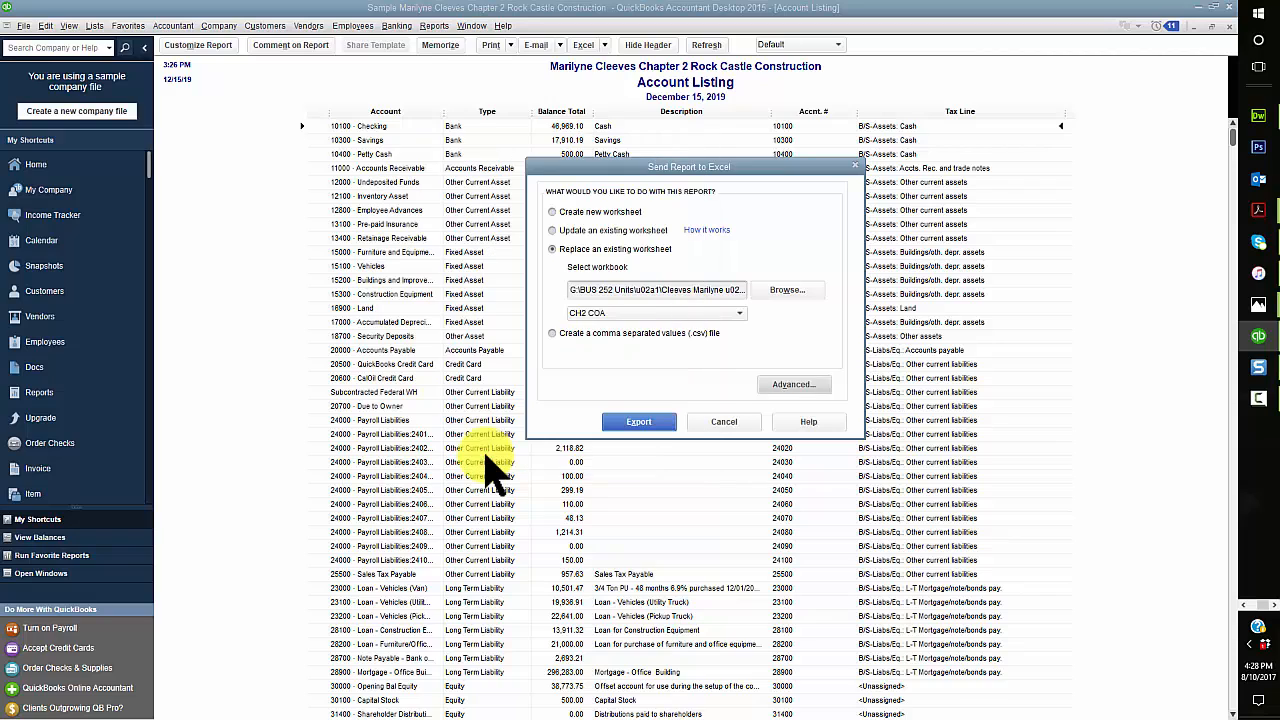
{"action": "left_click", "coordinate": [639, 422]}
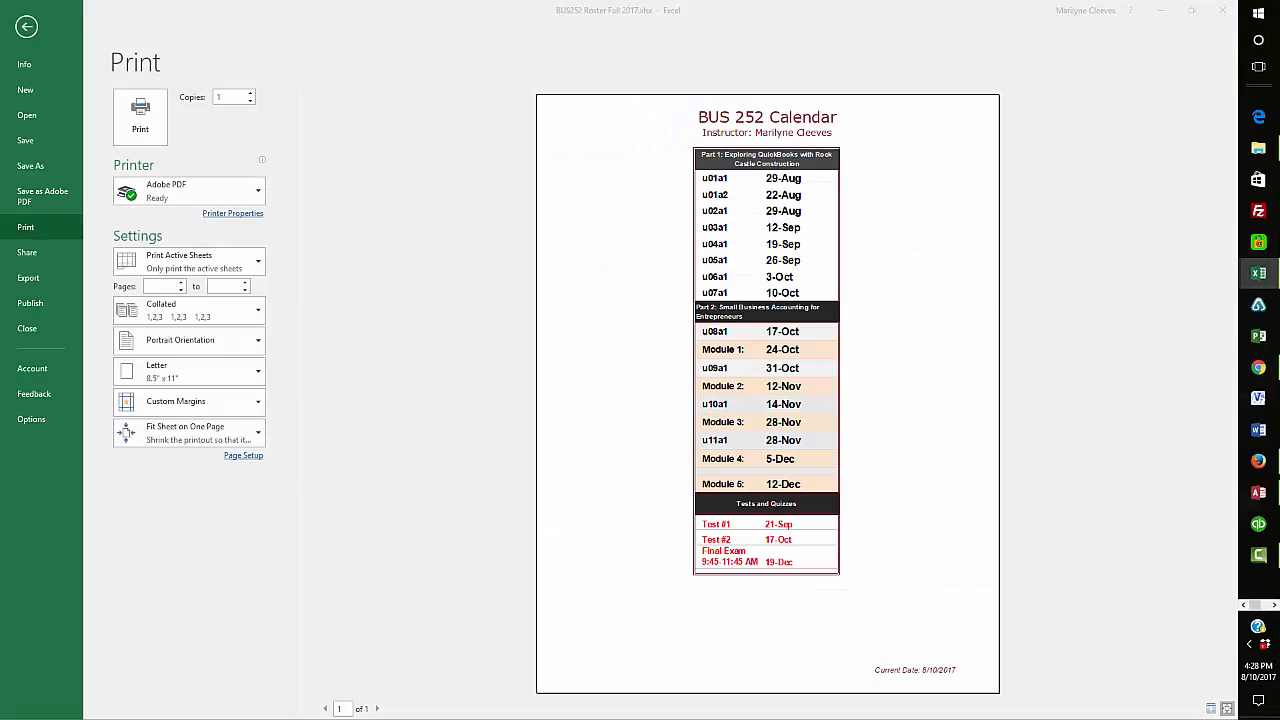
Step: Maximize the exported Excel workbook to review the CH2 COA sheet, and open the 2 REPORTS sheet
{"action": "left_click_drag", "start_coordinate": [2, 238], "coordinate": [814, 72]}
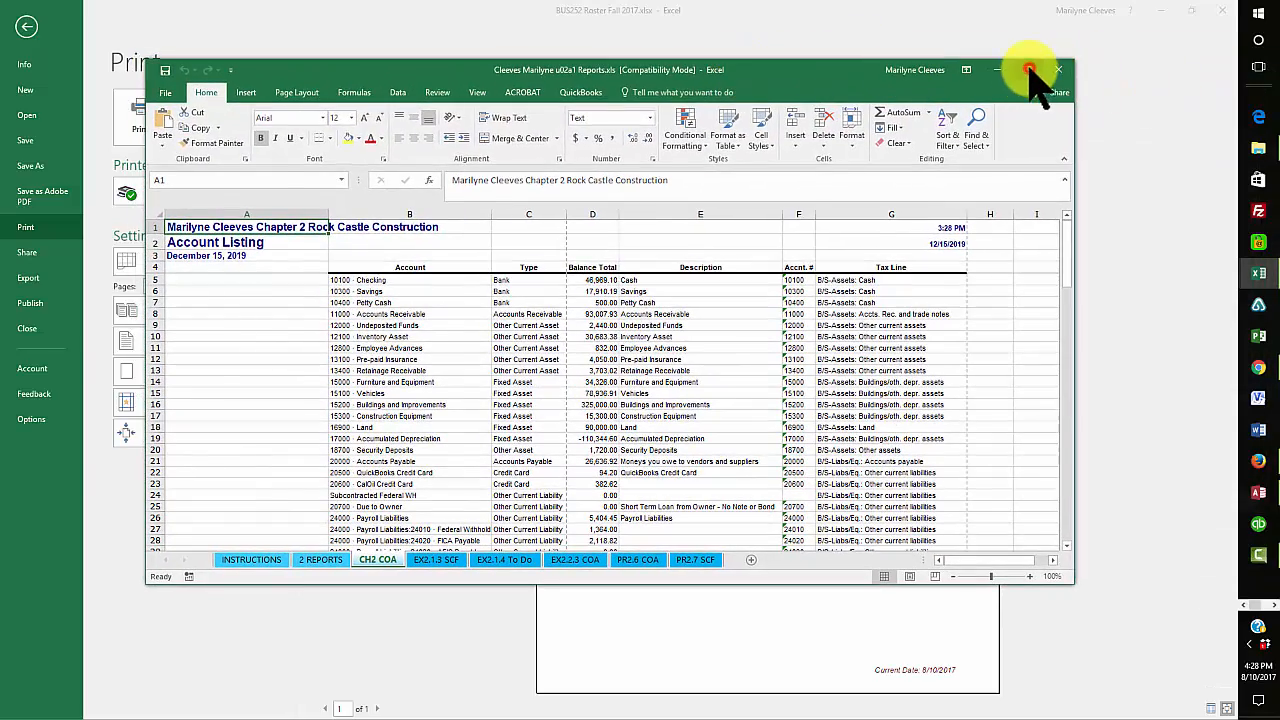
{"action": "left_click", "coordinate": [1027, 69]}
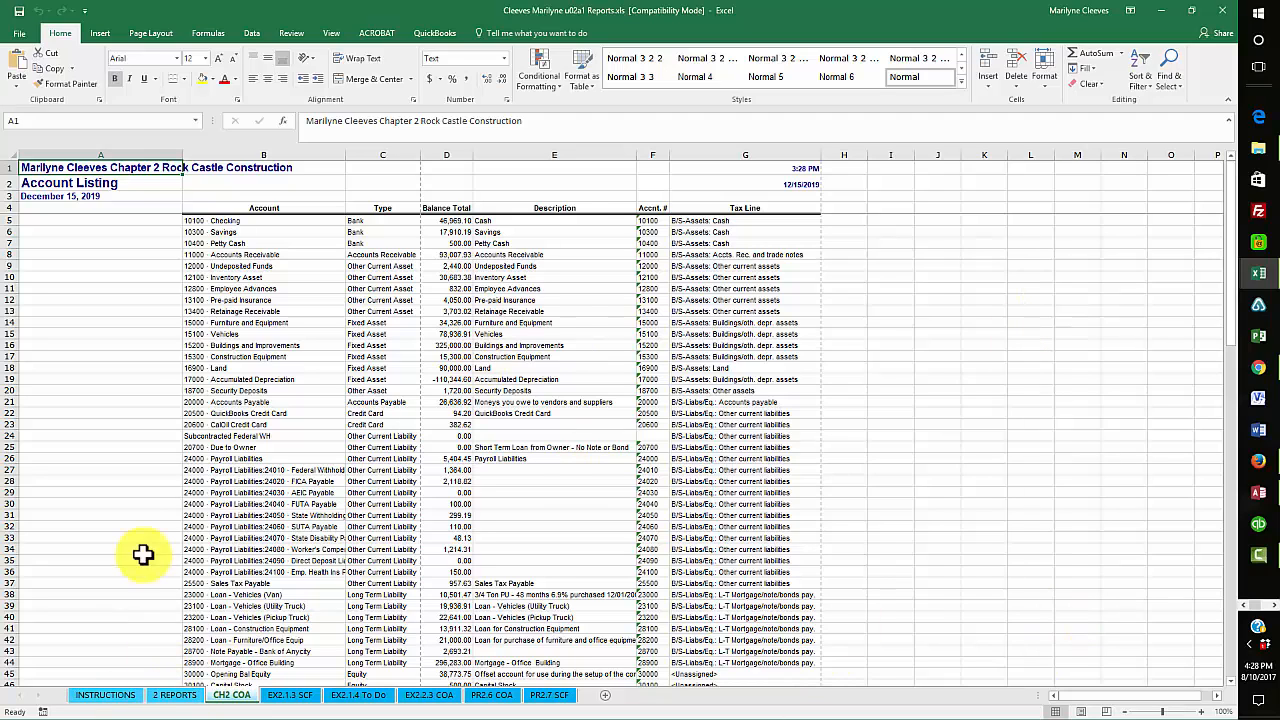
{"action": "scroll", "coordinate": [143, 514], "scroll_direction": "down", "scroll_amount": 20}
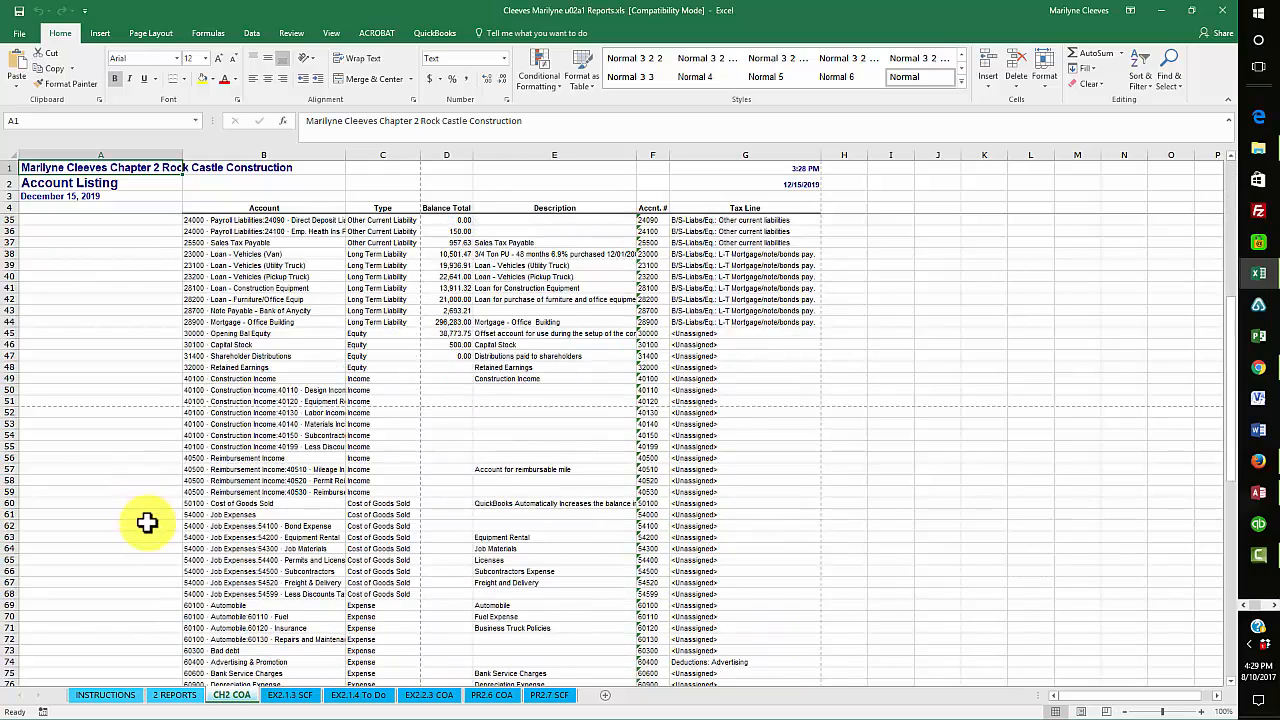
{"action": "left_click", "coordinate": [175, 695]}
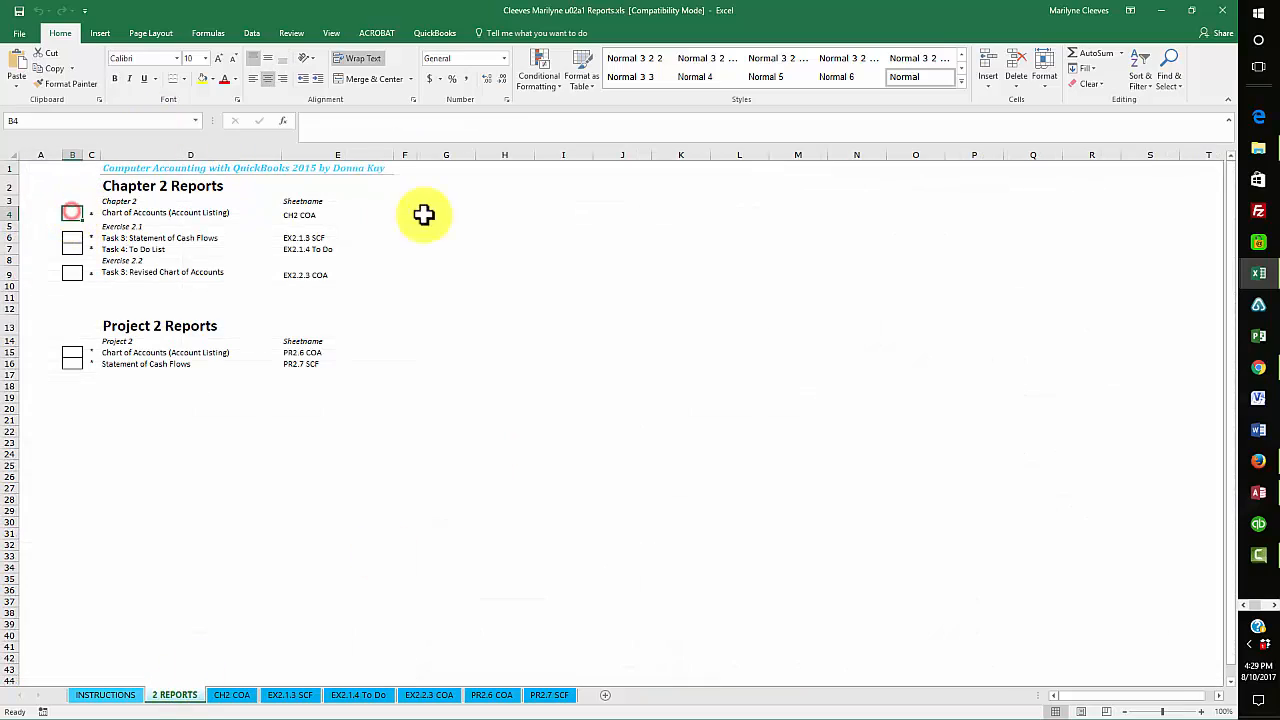
Step: Mark the Chapter 2 Chart of Accounts (Account Listing) report with an x on the 2 REPORTS sheet, and close the workbook
{"action": "type", "text": "x"}
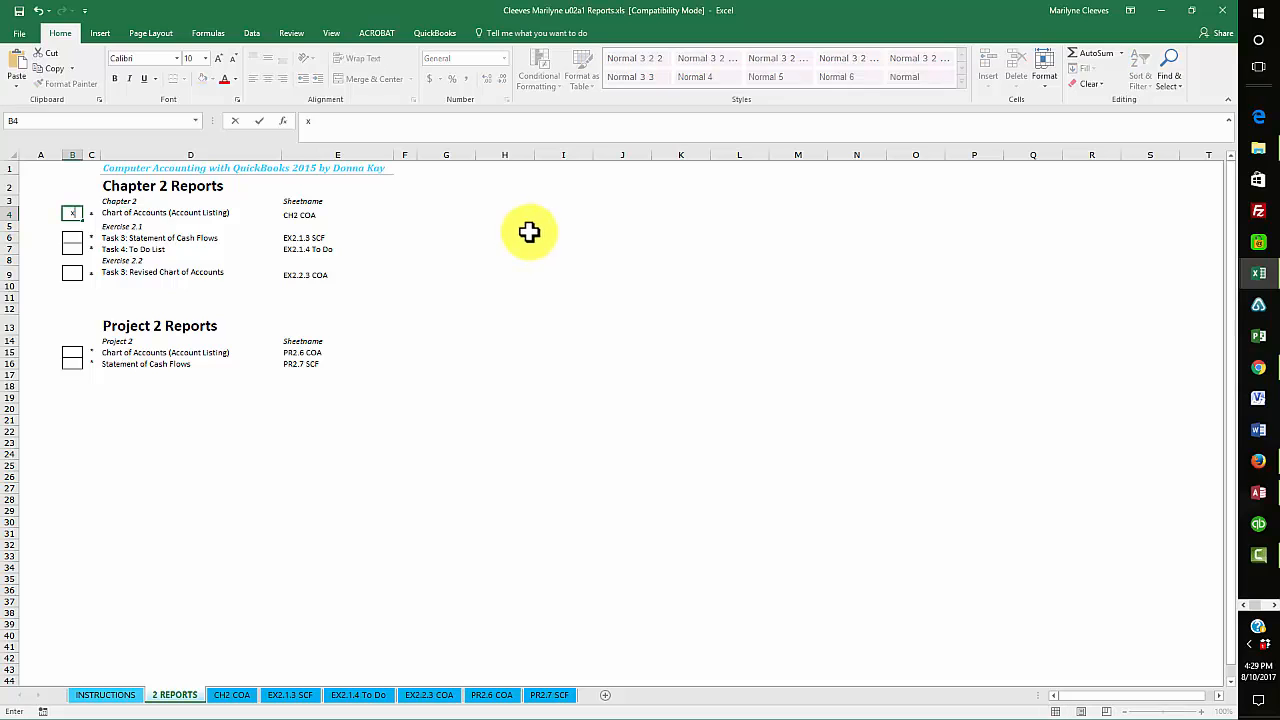
{"action": "left_click", "coordinate": [431, 454]}
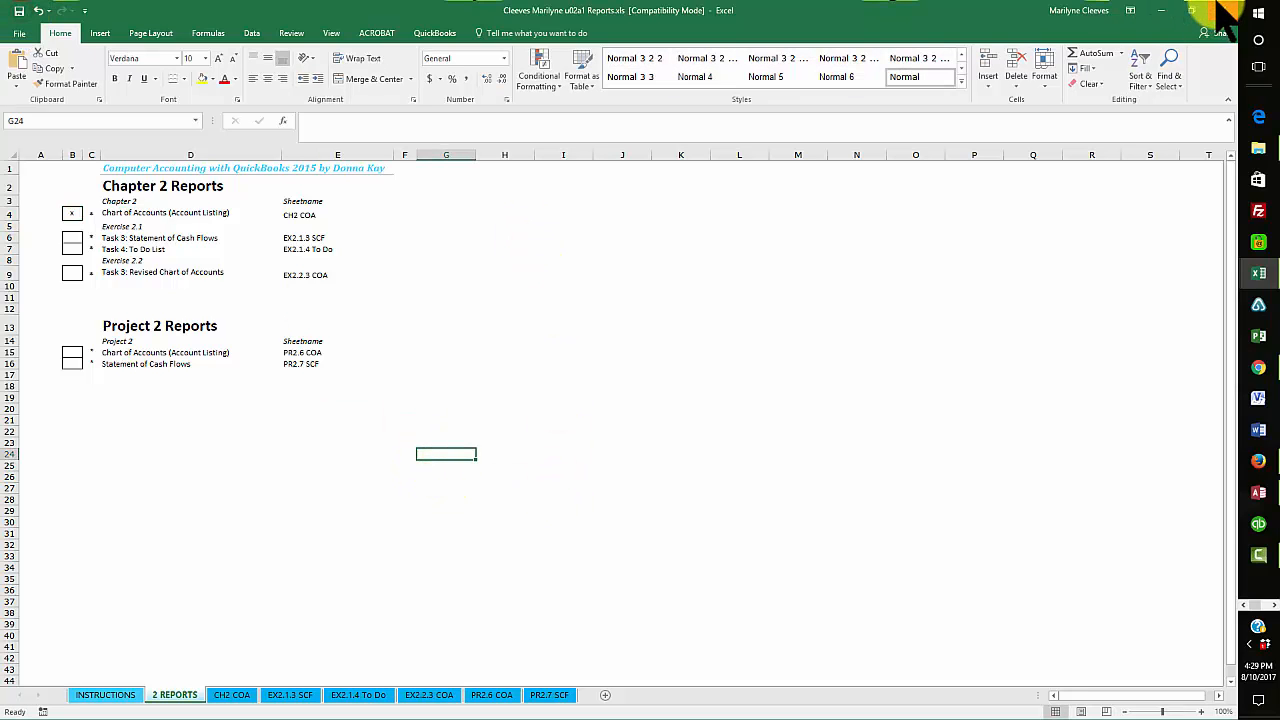
{"action": "left_click", "coordinate": [1221, 10]}
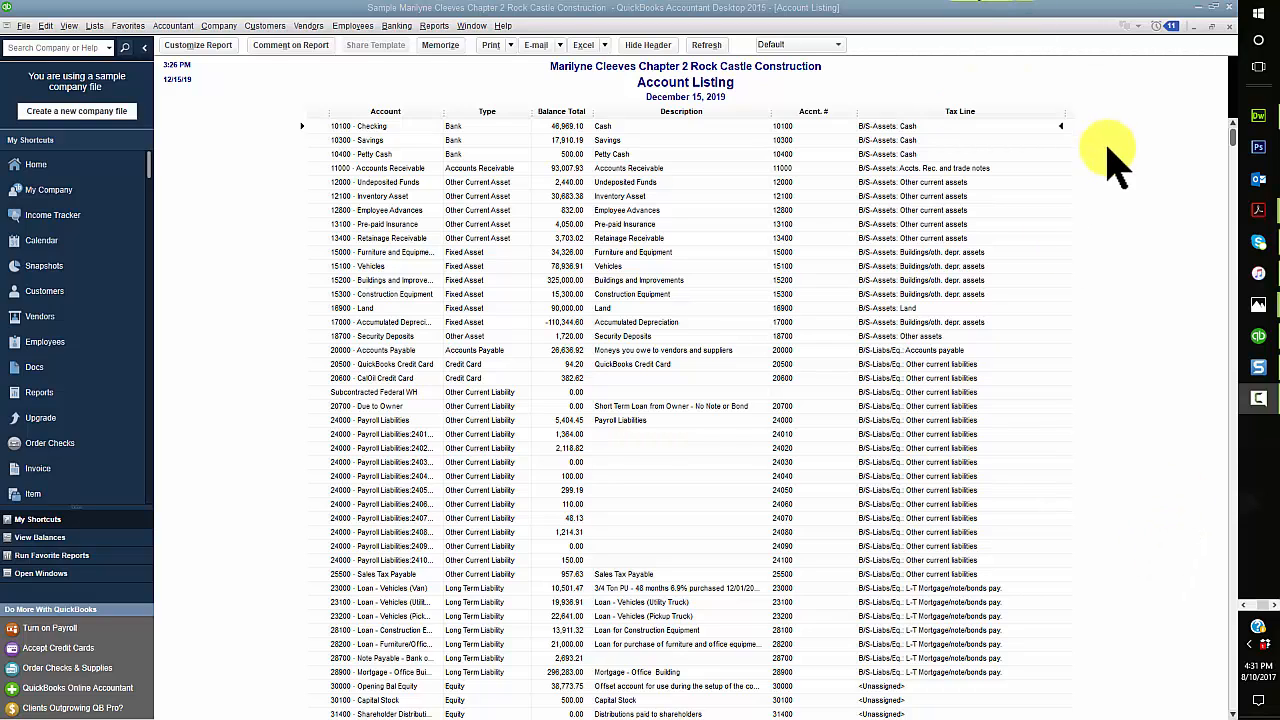
Step: Open the company file's user list in QuickBooks for setting up users and passwords
{"action": "left_click", "coordinate": [218, 25]}
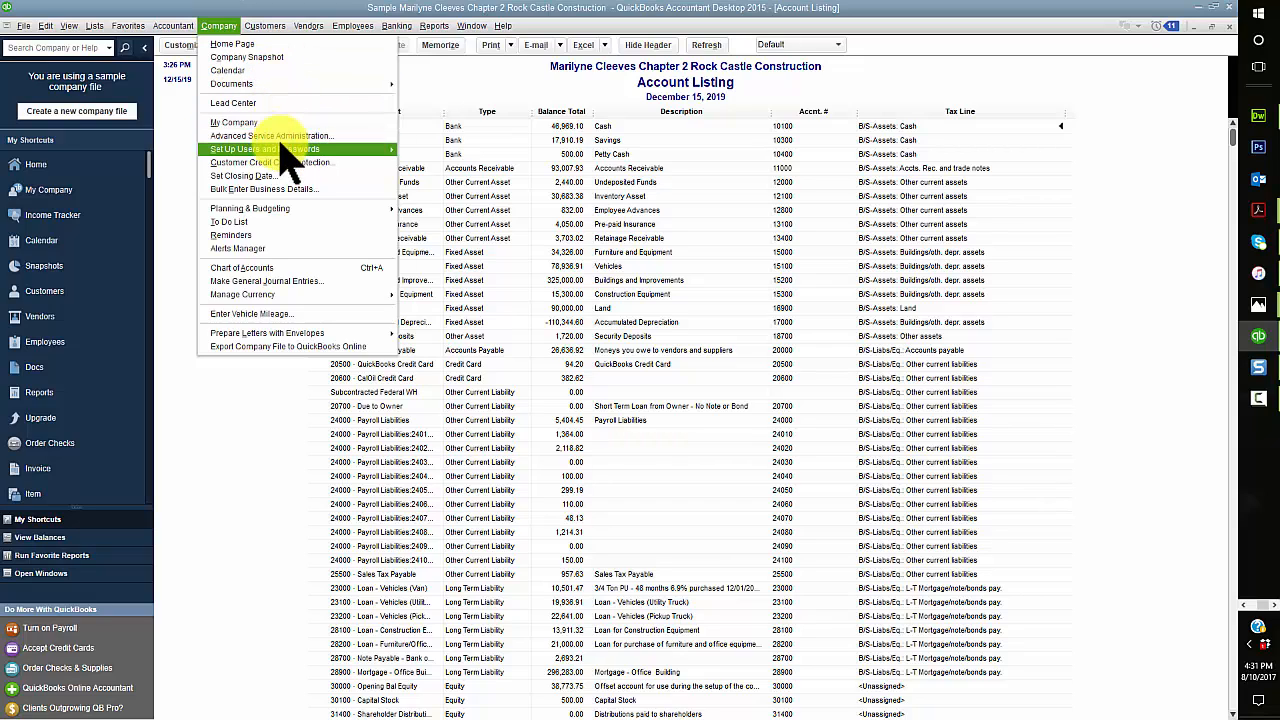
{"action": "mouse_move", "coordinate": [284, 150]}
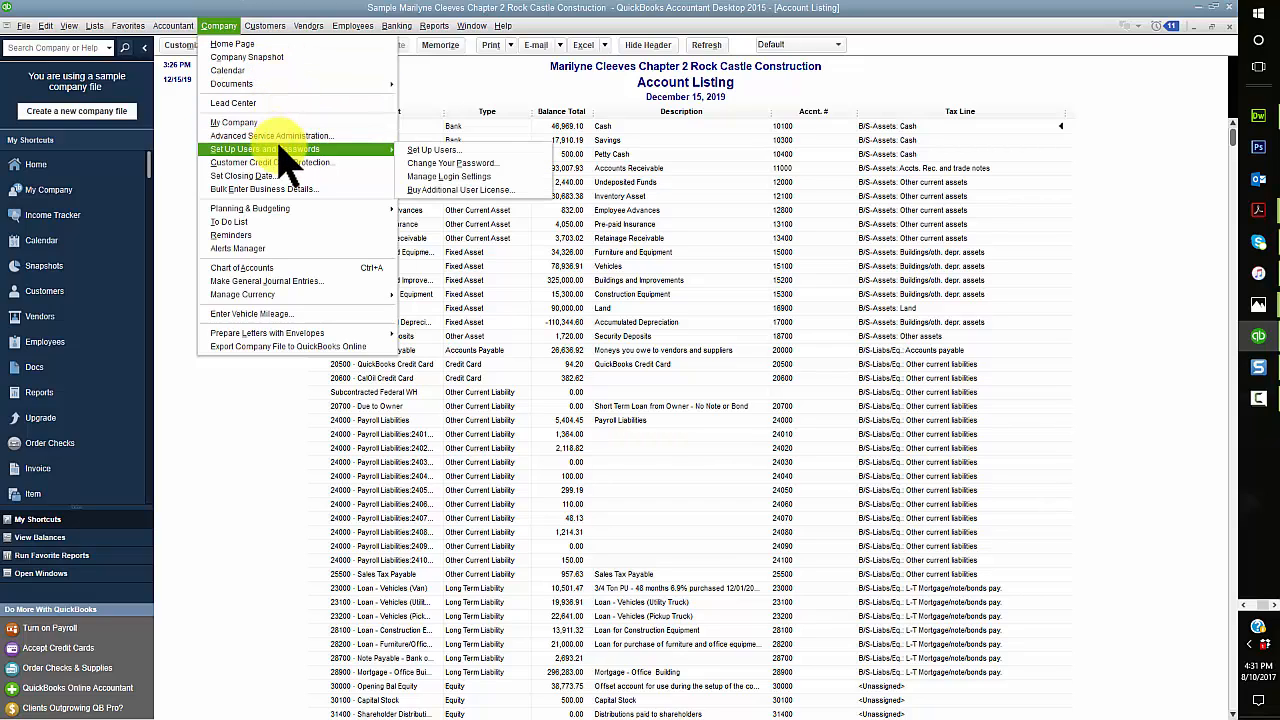
{"action": "left_click", "coordinate": [411, 152]}
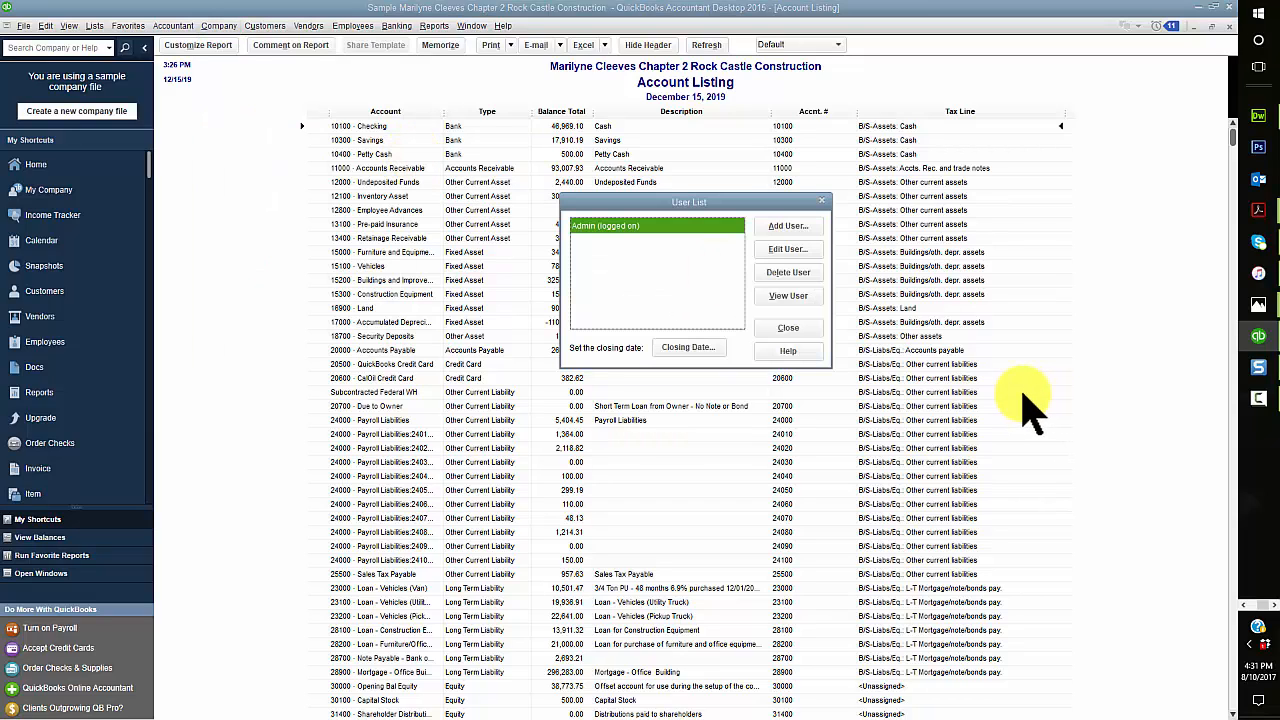